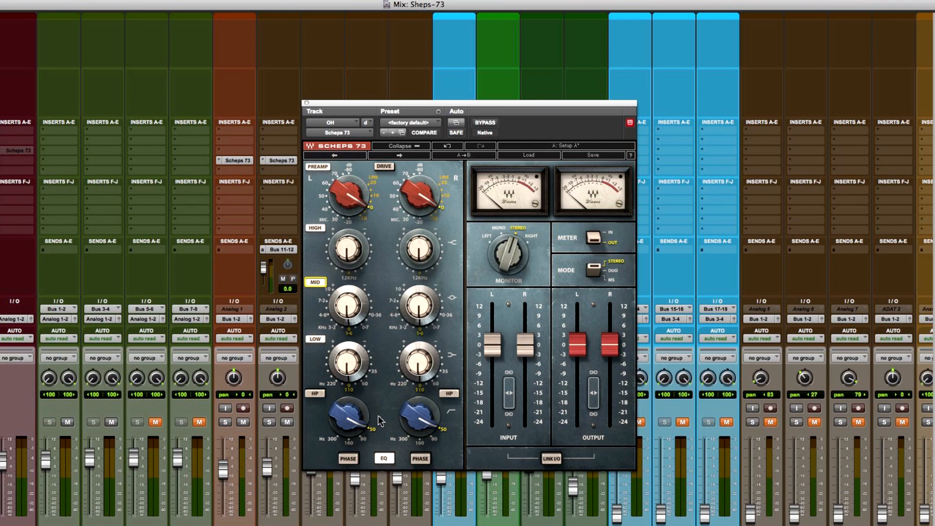
Try the high-pass, EQ and left-channel phase switches of the Scheps 73 plugin.
{"action": "left_click", "coordinate": [316, 394]}
{"action": "left_click", "coordinate": [384, 458]}
{"action": "left_click", "coordinate": [350, 459]}
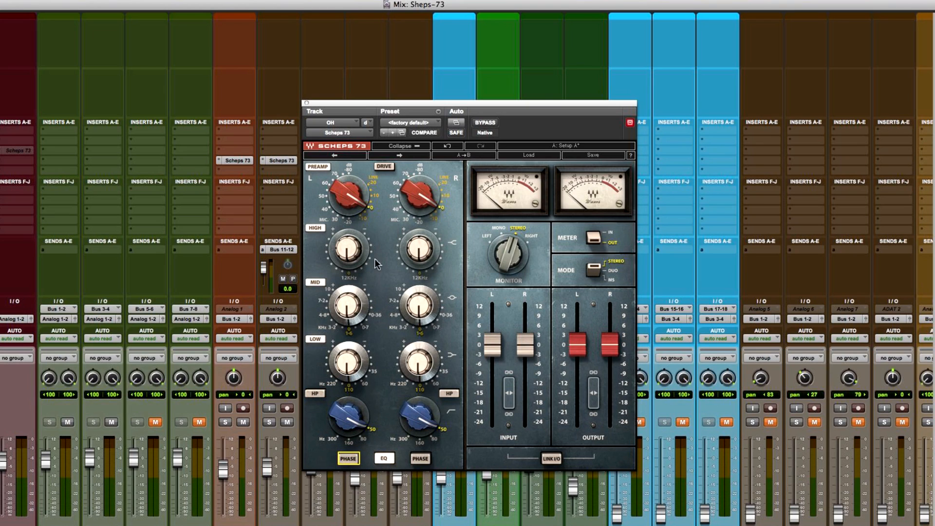
Try the preamp gain at mic positions 60 and 70, and return it to line position 0.
{"action": "left_click", "coordinate": [315, 166]}
{"action": "left_click", "coordinate": [324, 185]}
{"action": "left_click", "coordinate": [335, 174]}
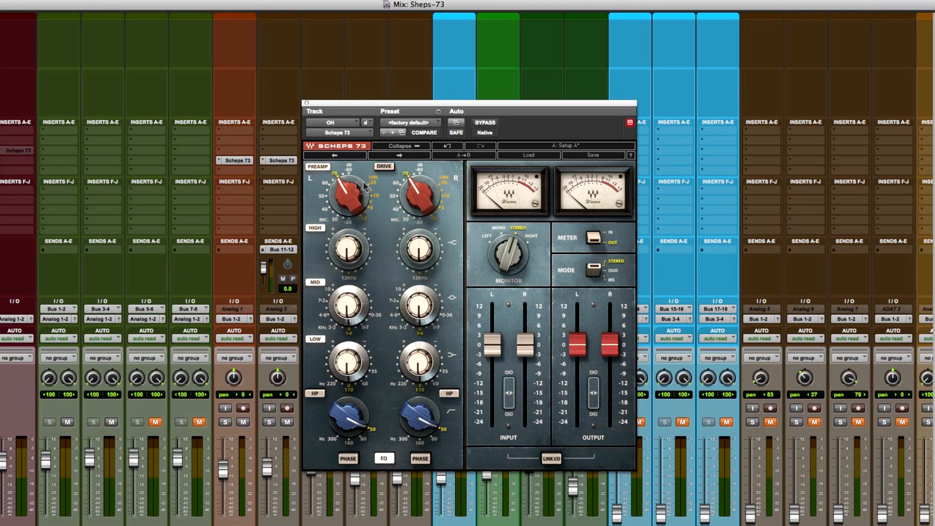
{"action": "left_click", "coordinate": [374, 195]}
{"action": "left_click", "coordinate": [371, 208]}
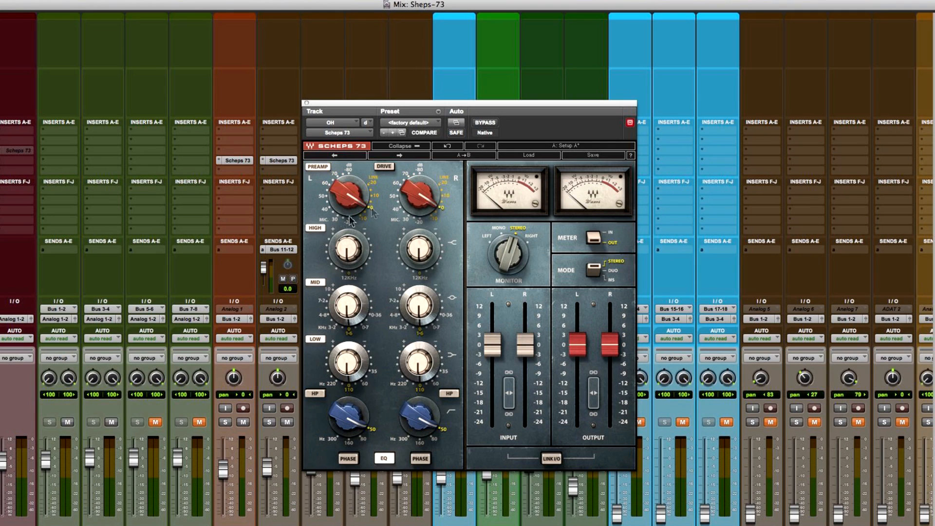
Step the preamp gain through mic positions 30, 40 and 50, and return it to line position 0.
{"action": "left_click", "coordinate": [334, 219]}
{"action": "left_click", "coordinate": [330, 211]}
{"action": "left_click", "coordinate": [323, 196]}
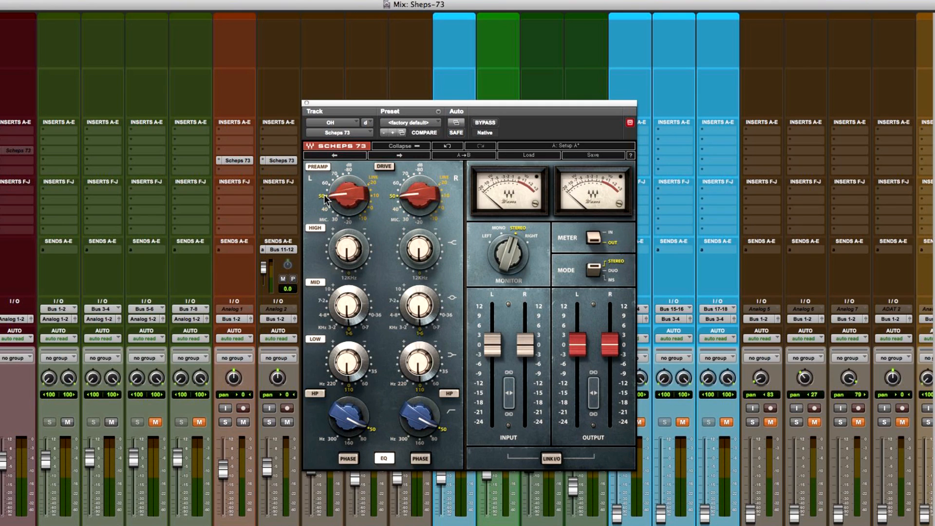
{"action": "left_click", "coordinate": [372, 210]}
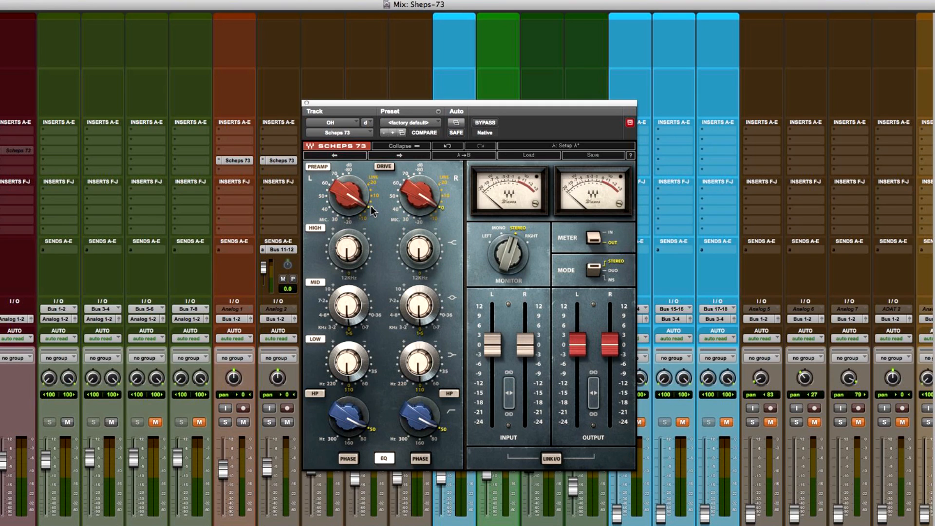
Try Drive on and off with the preamp gain at -20 and 70, and return the gain to line position 0.
{"action": "left_click", "coordinate": [383, 166]}
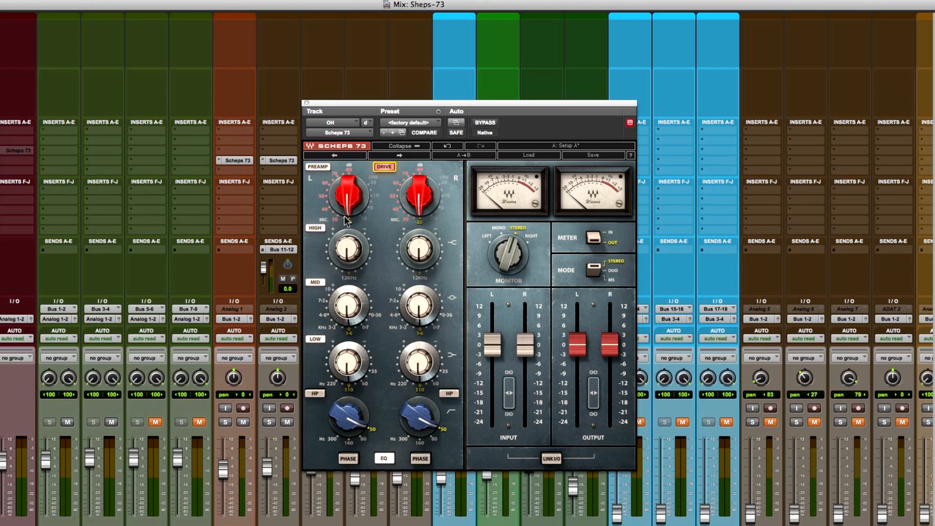
{"action": "left_click_drag", "start_coordinate": [341, 222], "coordinate": [330, 171]}
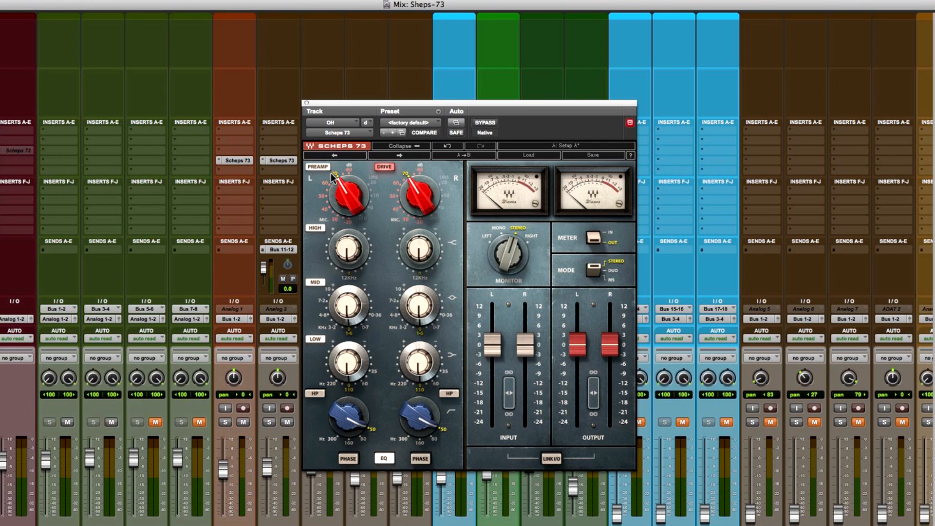
{"action": "left_click", "coordinate": [385, 166]}
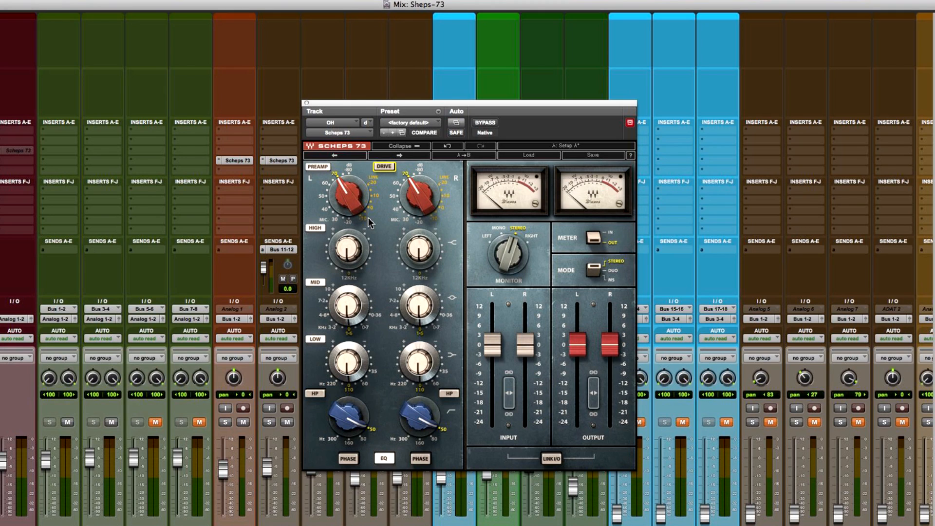
{"action": "left_click", "coordinate": [383, 166]}
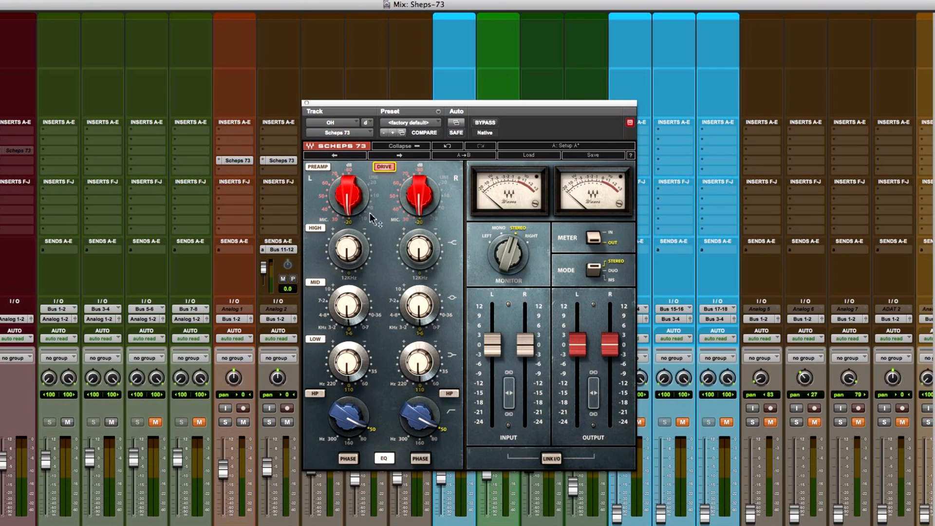
{"action": "left_click", "coordinate": [384, 166]}
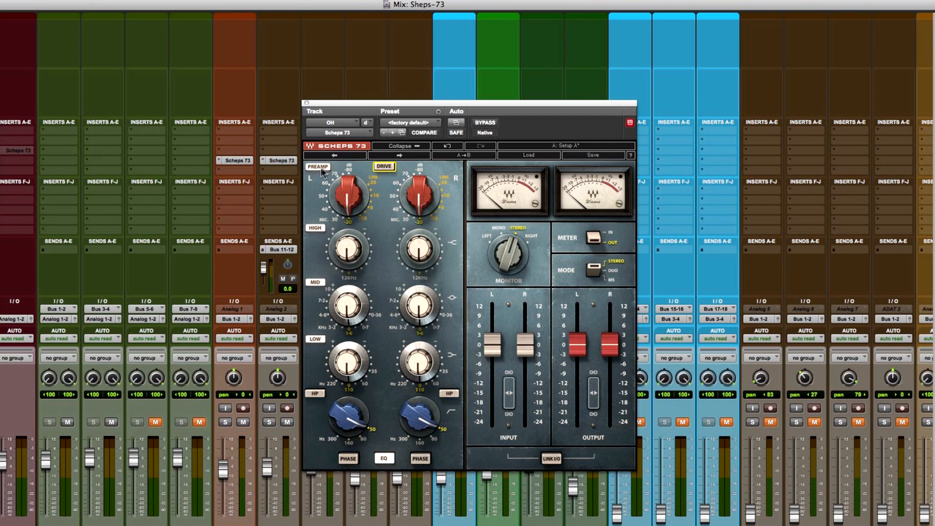
{"action": "left_click", "coordinate": [371, 208]}
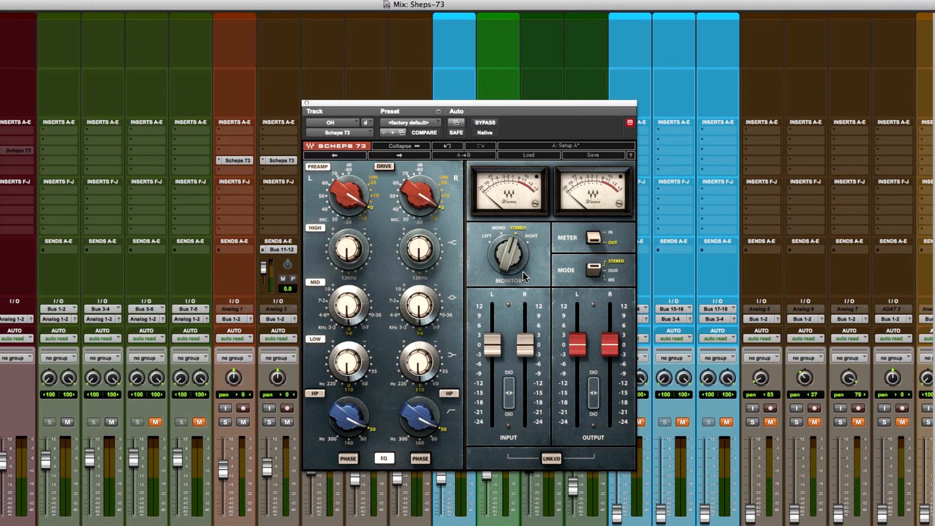
Cycle the monitor selector through Left, Right and Mono, and return it to Stereo.
{"action": "left_click", "coordinate": [491, 241]}
{"action": "left_click", "coordinate": [537, 238]}
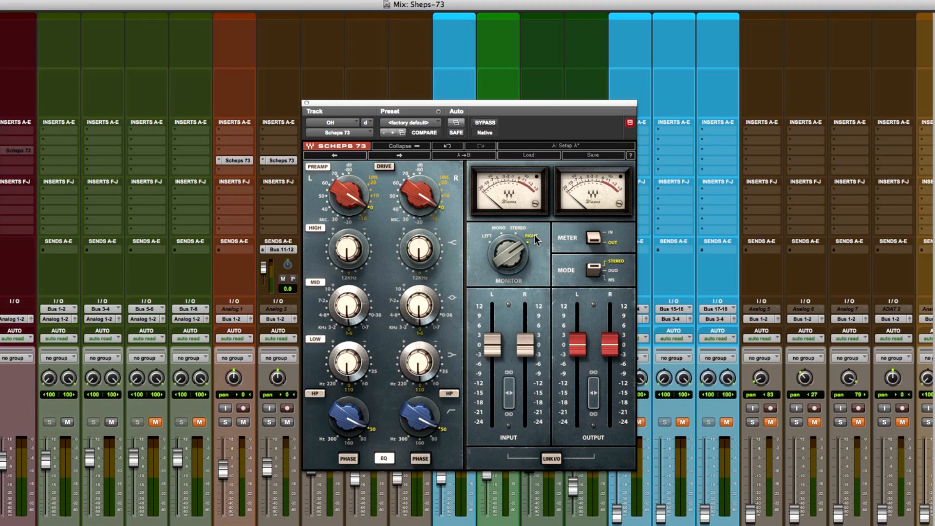
{"action": "left_click", "coordinate": [498, 231]}
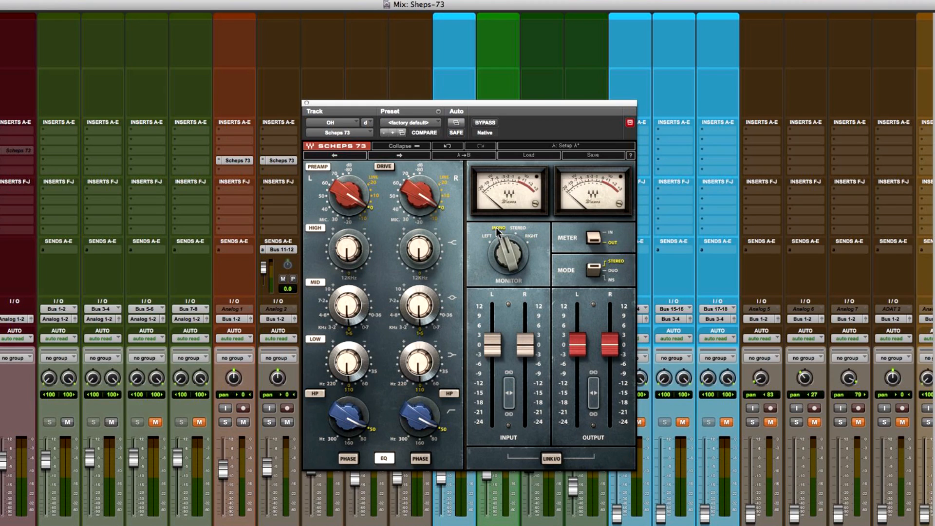
{"action": "left_click", "coordinate": [519, 229]}
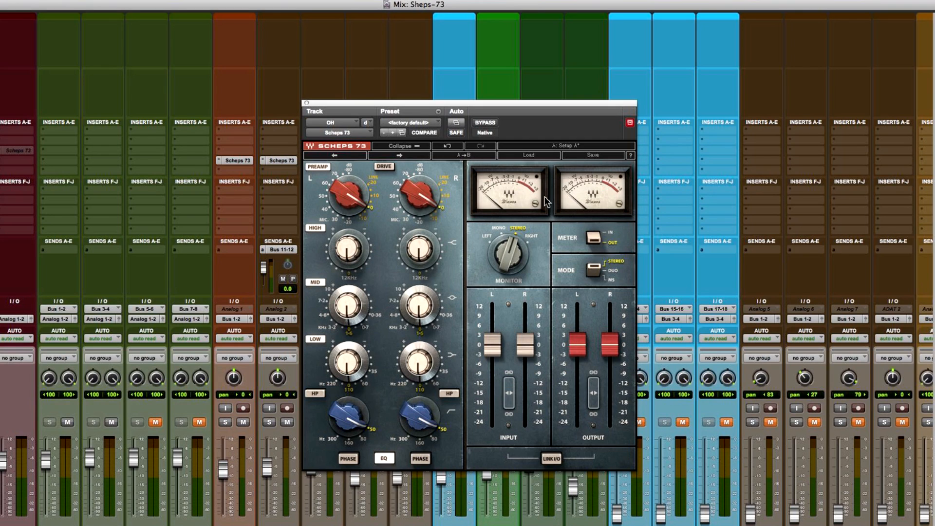
Switch the VU meters to show the input level.
{"action": "left_click", "coordinate": [597, 237]}
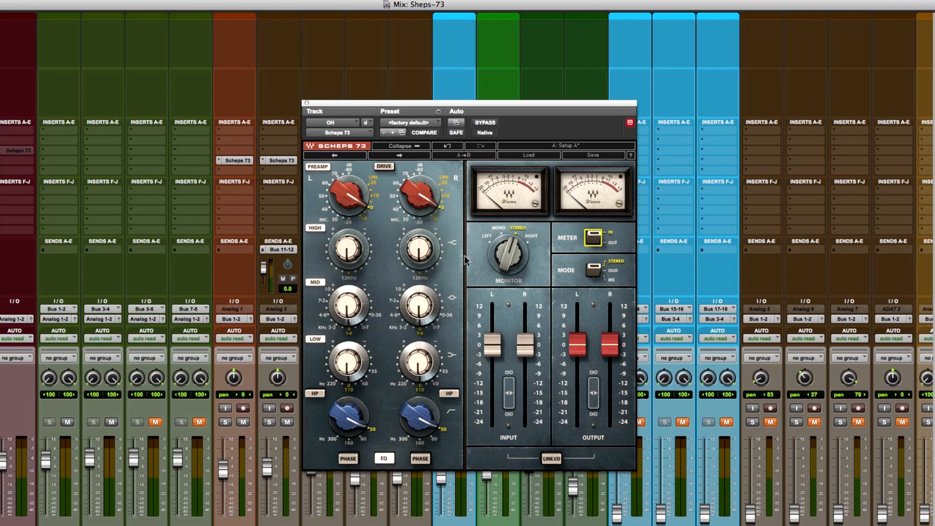
{"action": "left_click", "coordinate": [592, 241]}
Try offsetting the right channel's High gain in Duo mode, and return to Stereo mode.
{"action": "mouse_move", "coordinate": [415, 260]}
{"action": "left_mouse_down"}
{"action": "mouse_move", "coordinate": [415, 246]}
{"action": "mouse_move", "coordinate": [415, 257]}
{"action": "left_mouse_up"}
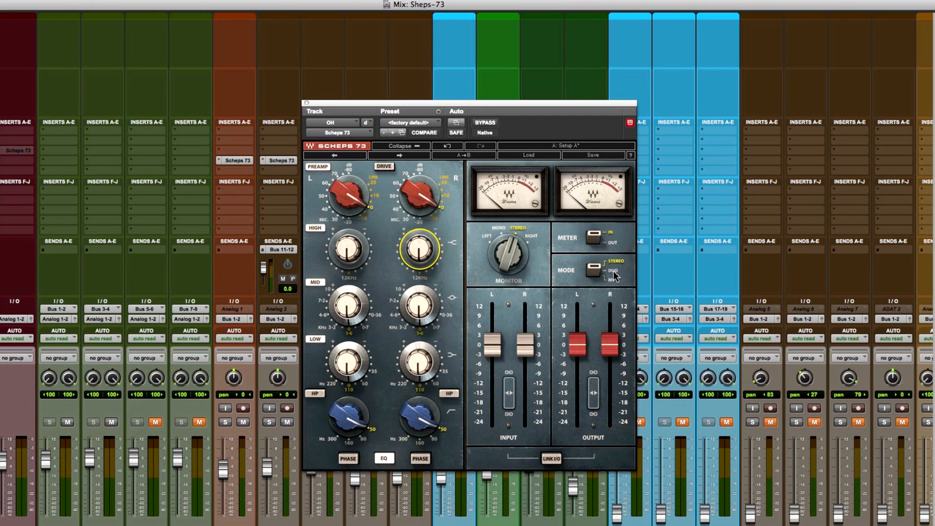
{"action": "left_click", "coordinate": [615, 276]}
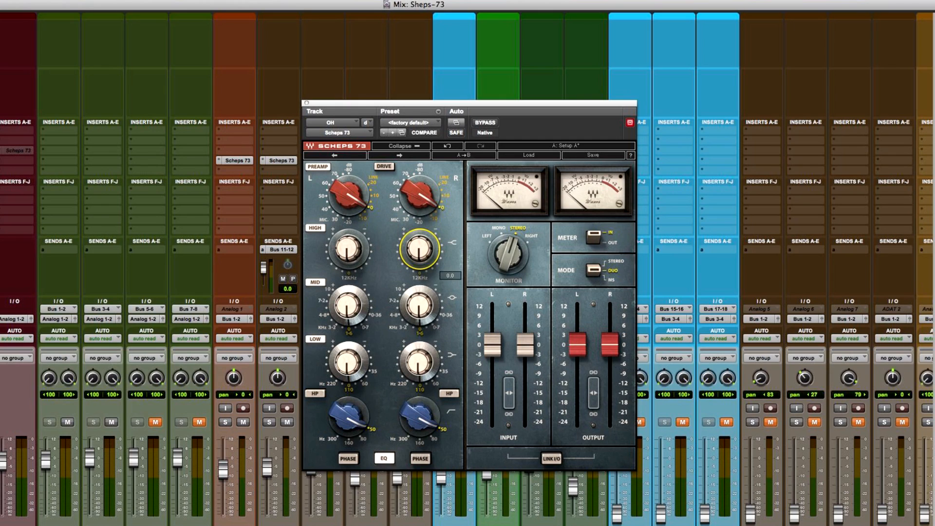
{"action": "left_click_drag", "start_coordinate": [415, 257], "coordinate": [415, 241]}
{"action": "left_click", "coordinate": [593, 269]}
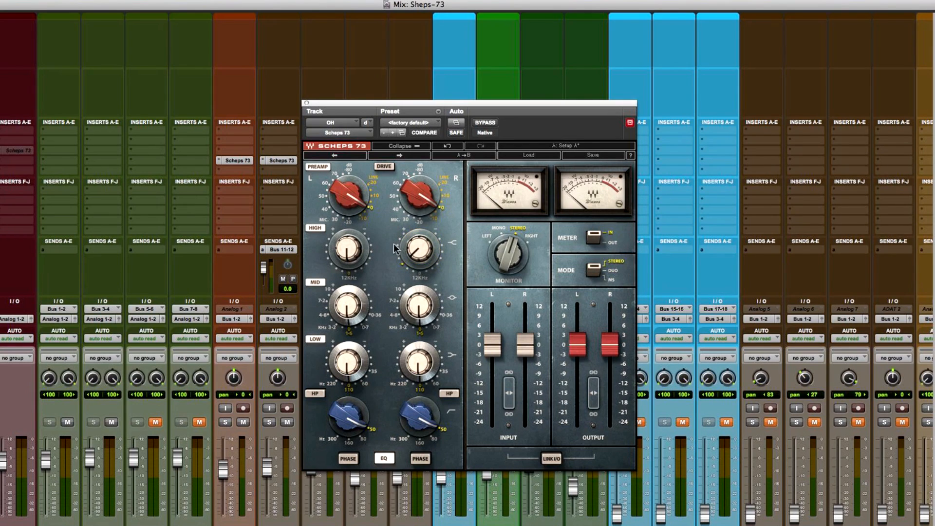
Adjust the linked High gains in Stereo mode, switch to Duo mode and reset both channels' High gains to 0.
{"action": "mouse_move", "coordinate": [411, 256]}
{"action": "left_mouse_down"}
{"action": "mouse_move", "coordinate": [412, 268]}
{"action": "mouse_move", "coordinate": [411, 241]}
{"action": "left_mouse_up"}
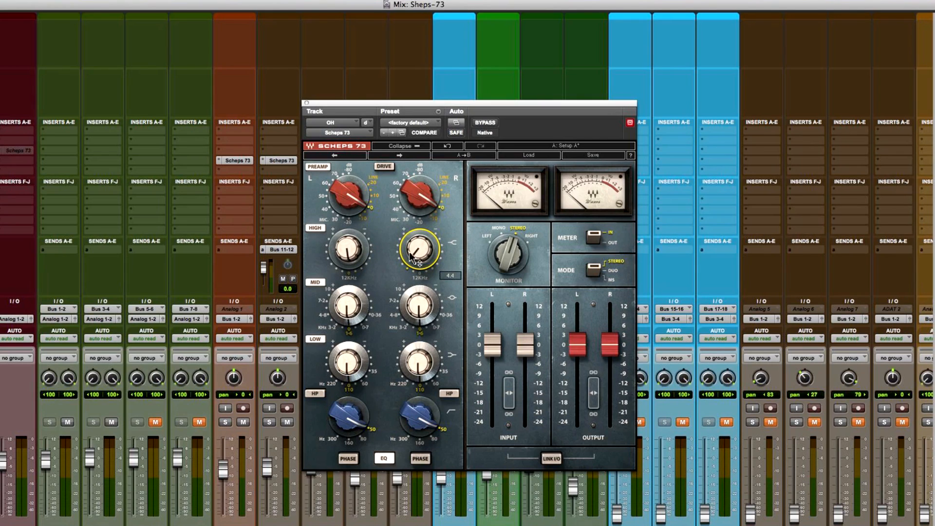
{"action": "left_click", "coordinate": [612, 270]}
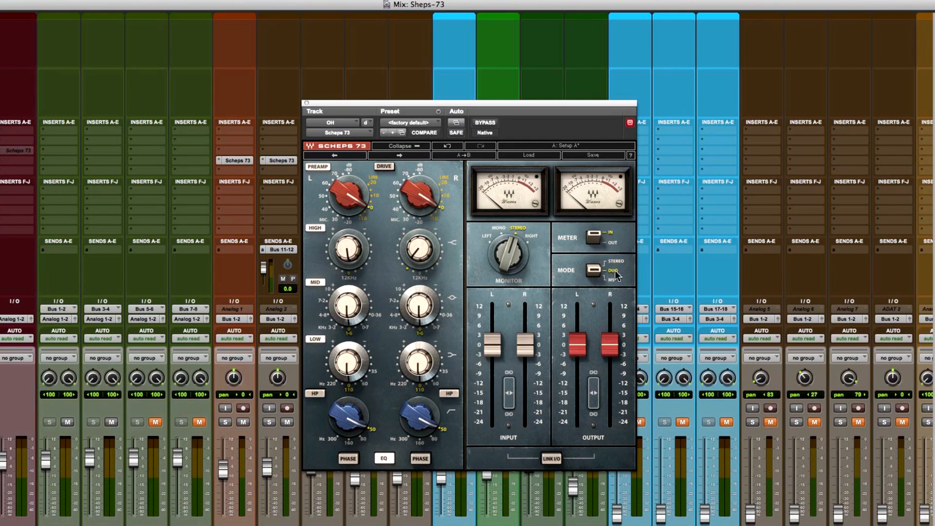
{"action": "left_click", "coordinate": [416, 260], "text": "alt"}
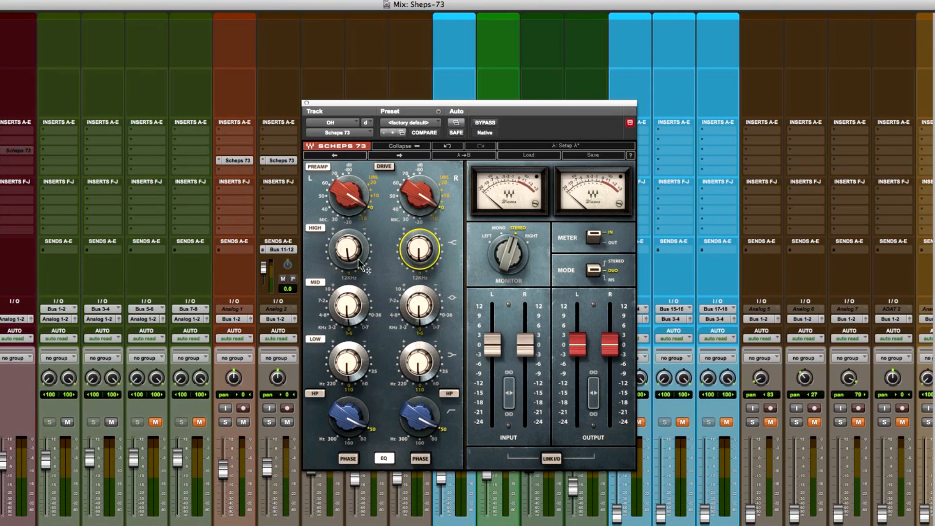
{"action": "left_click", "coordinate": [350, 259], "text": "alt"}
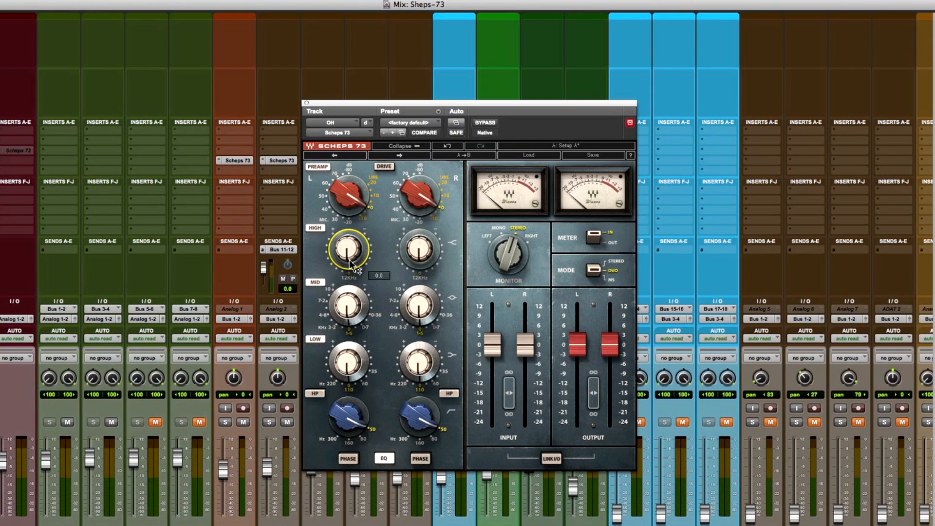
Try the MS processing mode, and return to Stereo mode.
{"action": "left_click", "coordinate": [614, 280]}
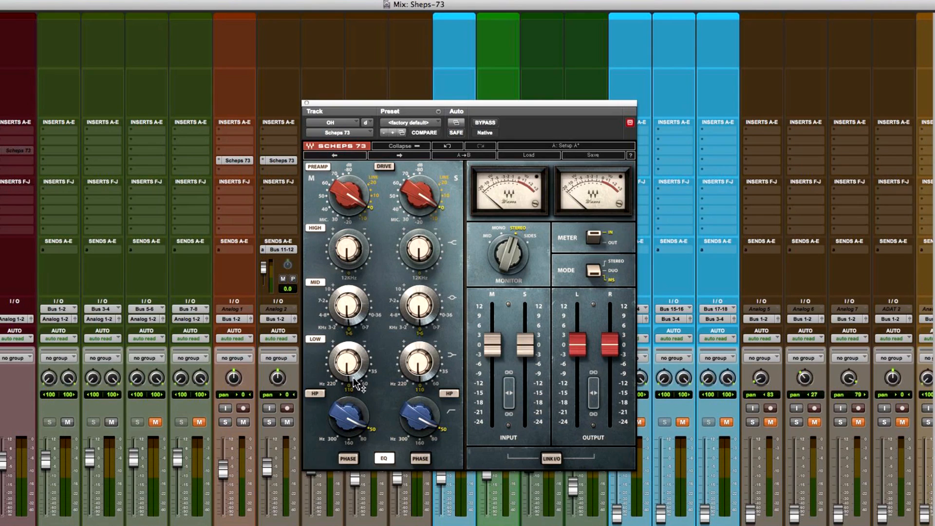
{"action": "mouse_move", "coordinate": [356, 384]}
{"action": "left_click", "coordinate": [617, 262]}
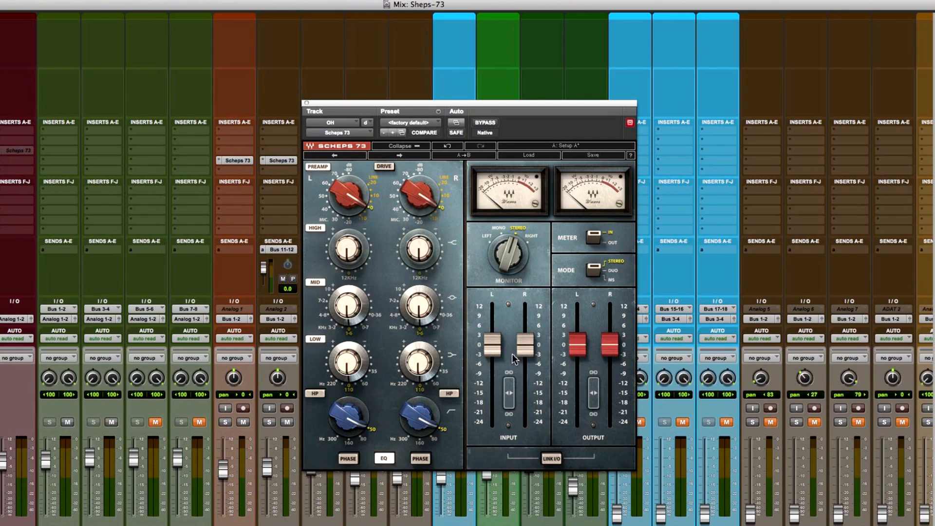
Try moving the input faders together and the left one alone to 0.7 in Duo mode, and reset both to 0.
{"action": "left_click_drag", "start_coordinate": [492, 345], "coordinate": [492, 344]}
{"action": "left_click", "coordinate": [615, 271]}
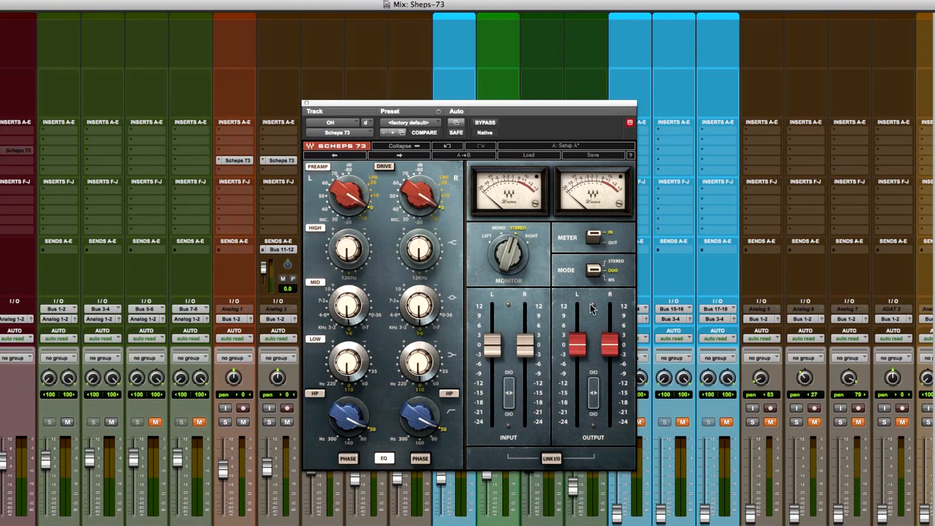
{"action": "left_click_drag", "start_coordinate": [509, 392], "coordinate": [510, 391]}
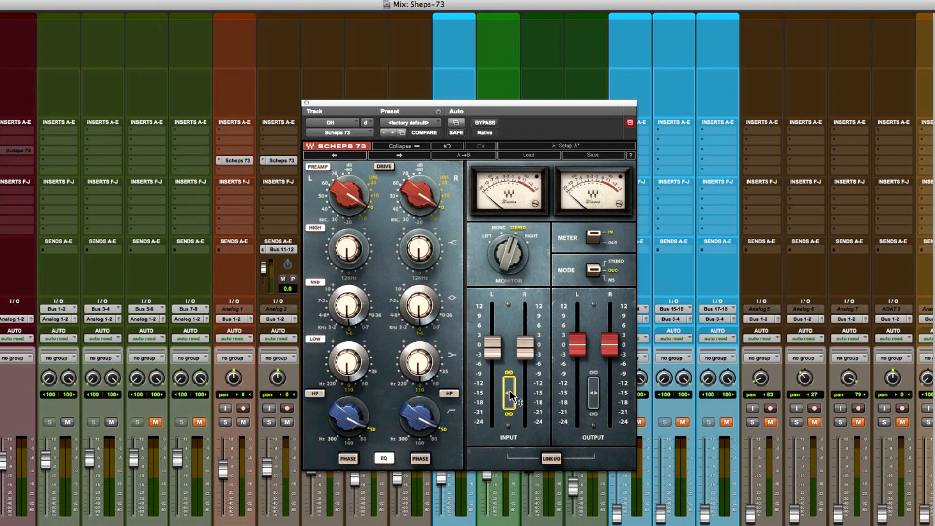
{"action": "mouse_move", "coordinate": [492, 347]}
{"action": "left_mouse_down"}
{"action": "mouse_move", "coordinate": [492, 359]}
{"action": "mouse_move", "coordinate": [492, 331]}
{"action": "mouse_move", "coordinate": [492, 342]}
{"action": "left_mouse_up"}
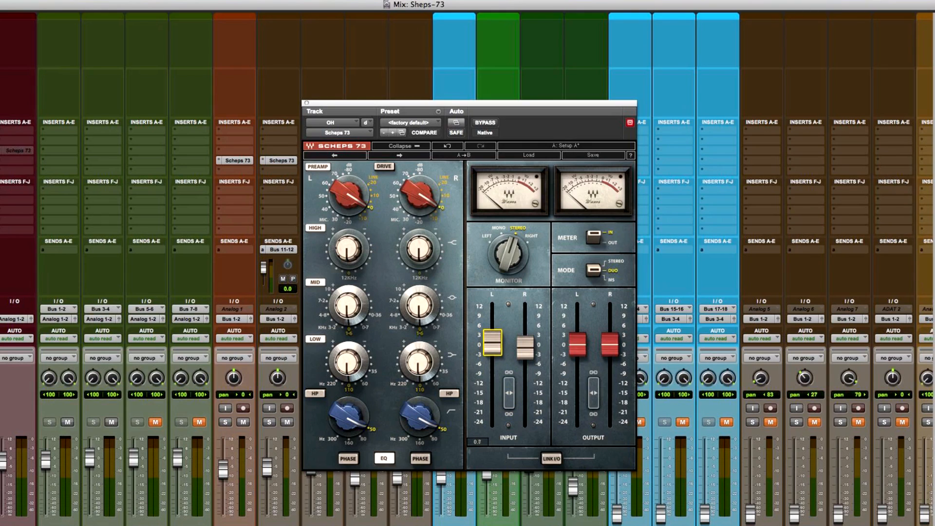
{"action": "left_click", "coordinate": [492, 348], "text": "alt"}
{"action": "left_click", "coordinate": [525, 349], "text": "alt"}
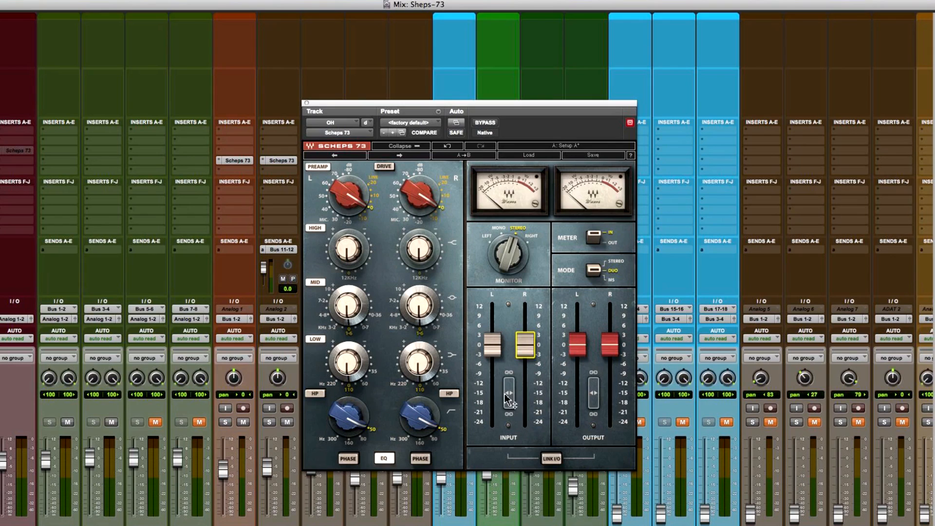
Enable Link I/O, try the right input fader at -0.4, and return to Stereo mode.
{"action": "left_click", "coordinate": [550, 458]}
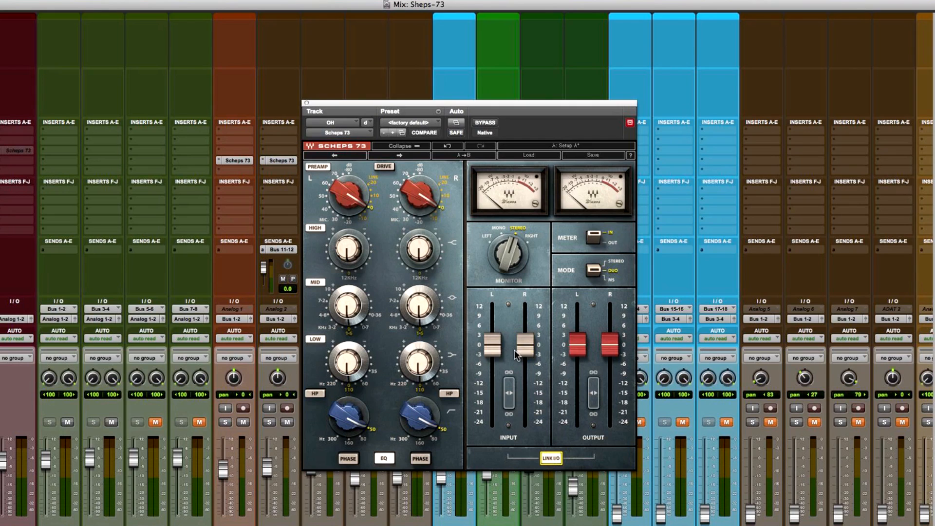
{"action": "mouse_move", "coordinate": [524, 357]}
{"action": "mouse_move", "coordinate": [524, 357]}
{"action": "left_mouse_down"}
{"action": "mouse_move", "coordinate": [525, 341]}
{"action": "mouse_move", "coordinate": [525, 385]}
{"action": "mouse_move", "coordinate": [525, 321]}
{"action": "mouse_move", "coordinate": [525, 369]}
{"action": "mouse_move", "coordinate": [525, 341]}
{"action": "mouse_move", "coordinate": [524, 350]}
{"action": "left_mouse_up"}
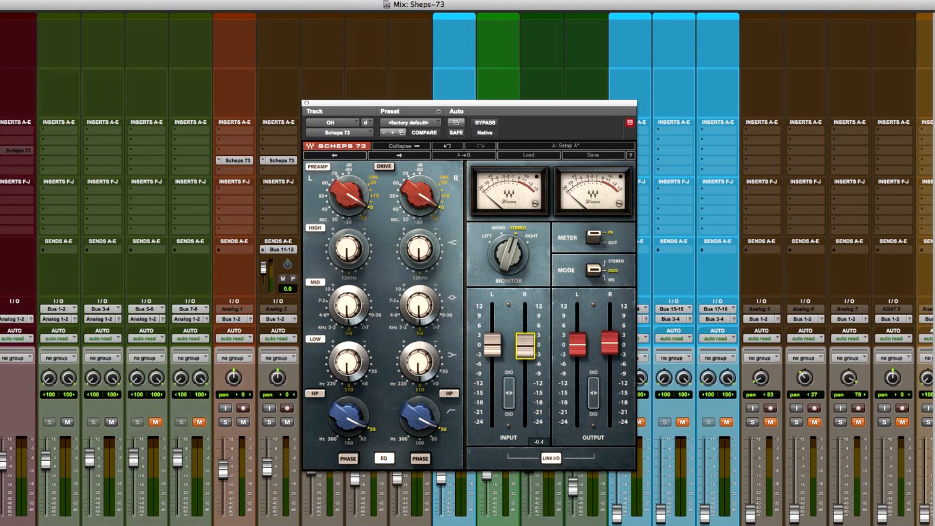
{"action": "left_click", "coordinate": [623, 264]}
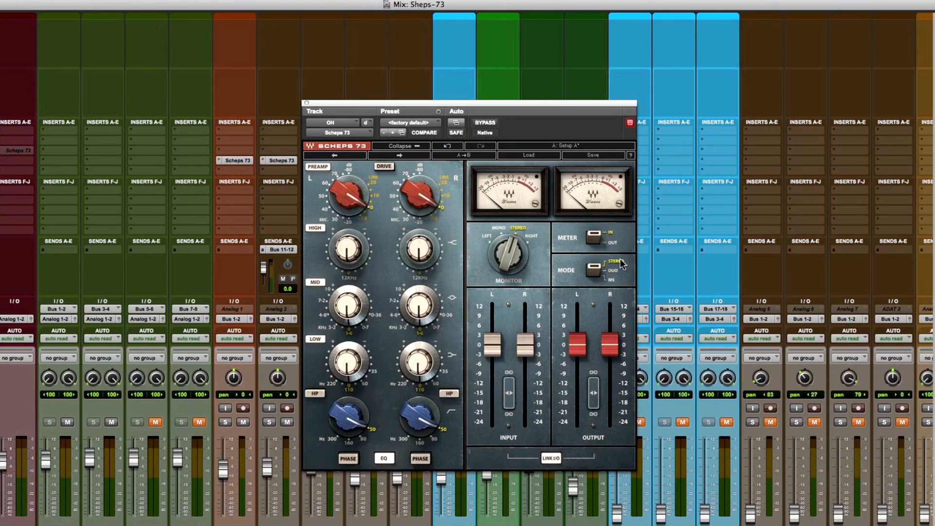
Try adjusting the right input fader and the preamp gain with the outputs linked, and leave both at 0.
{"action": "mouse_move", "coordinate": [525, 345]}
{"action": "left_mouse_down"}
{"action": "mouse_move", "coordinate": [525, 355]}
{"action": "mouse_move", "coordinate": [525, 331]}
{"action": "mouse_move", "coordinate": [525, 345]}
{"action": "left_mouse_up"}
{"action": "mouse_move", "coordinate": [346, 208]}
{"action": "left_click_drag", "start_coordinate": [348, 192], "coordinate": [358, 195]}
{"action": "mouse_move", "coordinate": [353, 200]}
{"action": "left_click", "coordinate": [526, 346]}
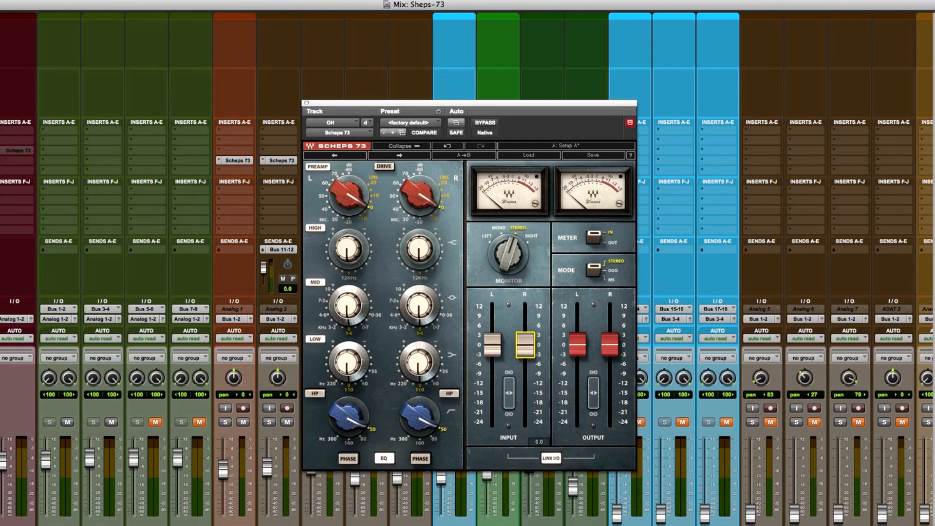
{"action": "mouse_move", "coordinate": [525, 344]}
{"action": "left_mouse_down"}
{"action": "mouse_move", "coordinate": [525, 355]}
{"action": "mouse_move", "coordinate": [525, 327]}
{"action": "mouse_move", "coordinate": [526, 345]}
{"action": "left_mouse_up"}
Move the plugin window clear of the OH track's channel strip and solo that track.
{"action": "left_click_drag", "start_coordinate": [527, 101], "coordinate": [546, 99]}
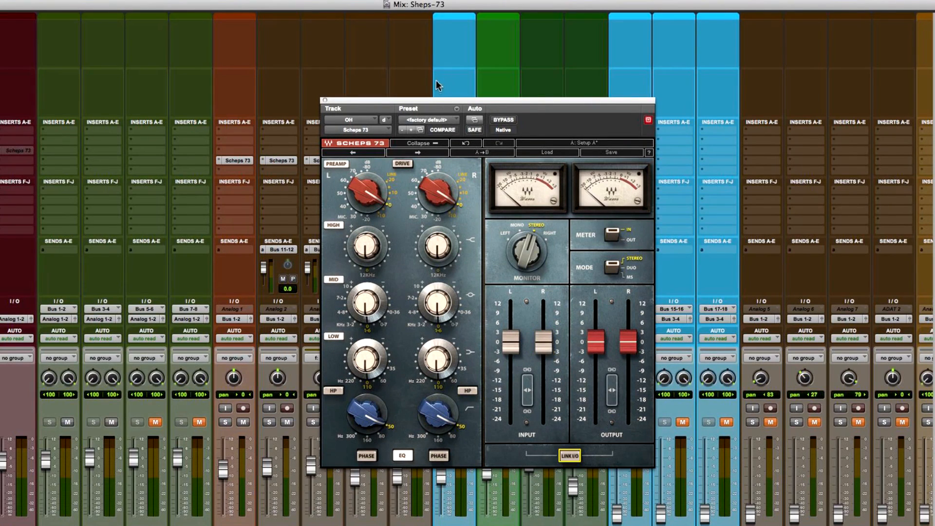
{"action": "left_click_drag", "start_coordinate": [440, 99], "coordinate": [573, 108]}
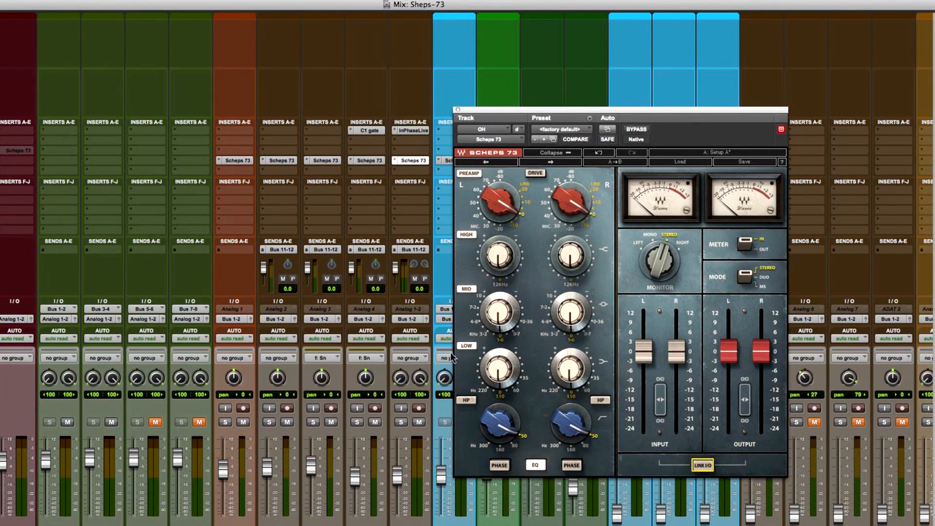
{"action": "left_click", "coordinate": [401, 422]}
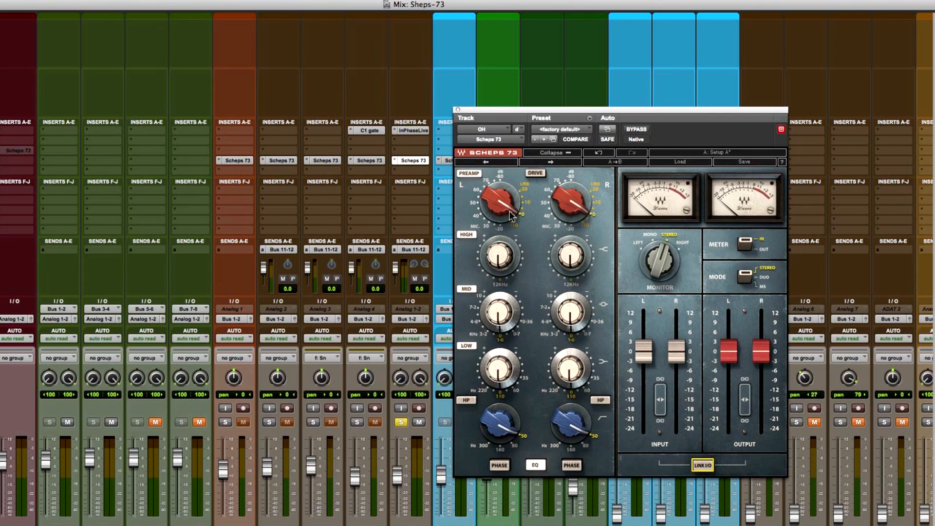
Switch to Duo mode to lower only the right input fader to -3.4, and return to Stereo mode.
{"action": "left_click_drag", "start_coordinate": [639, 111], "coordinate": [624, 79]}
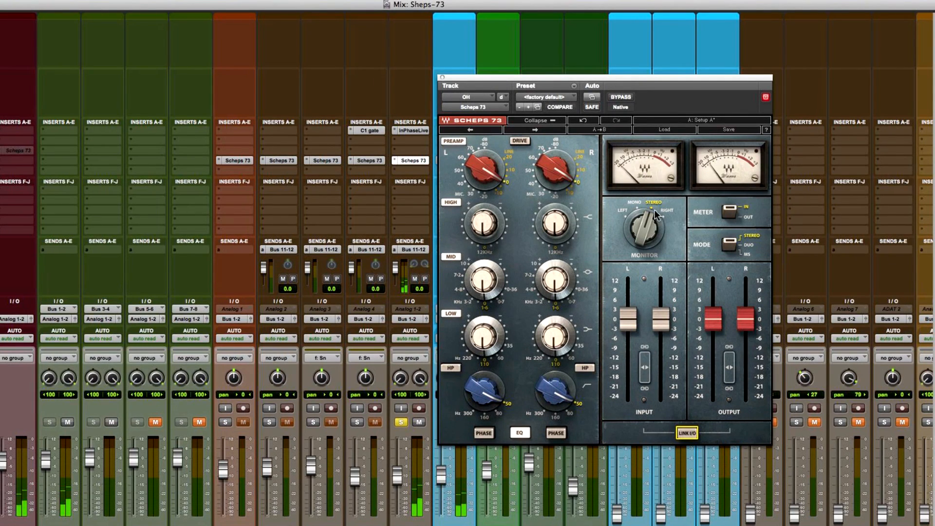
{"action": "left_click", "coordinate": [748, 245]}
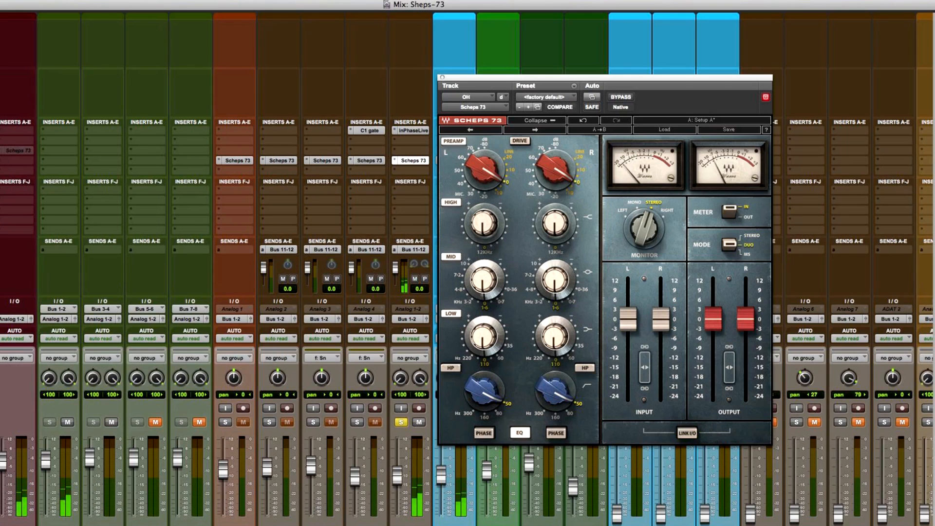
{"action": "left_click_drag", "start_coordinate": [661, 319], "coordinate": [661, 333]}
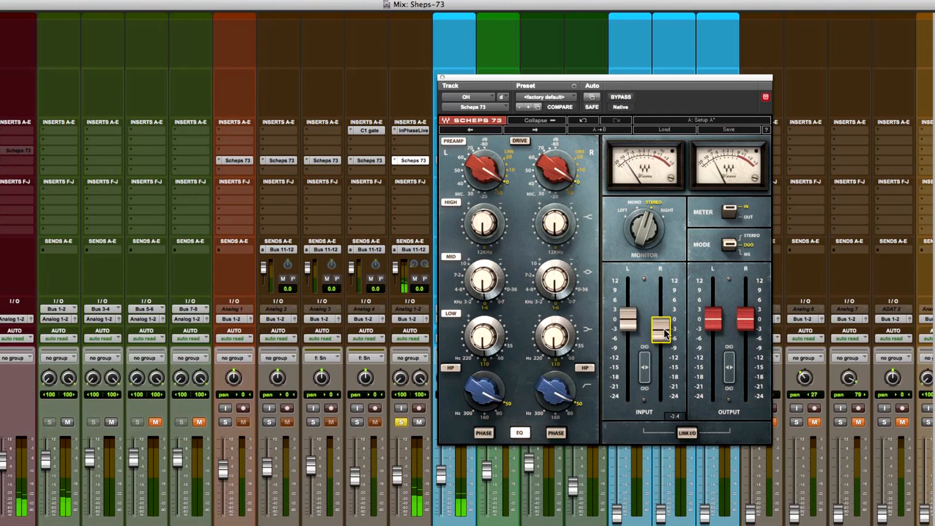
{"action": "left_click", "coordinate": [751, 239]}
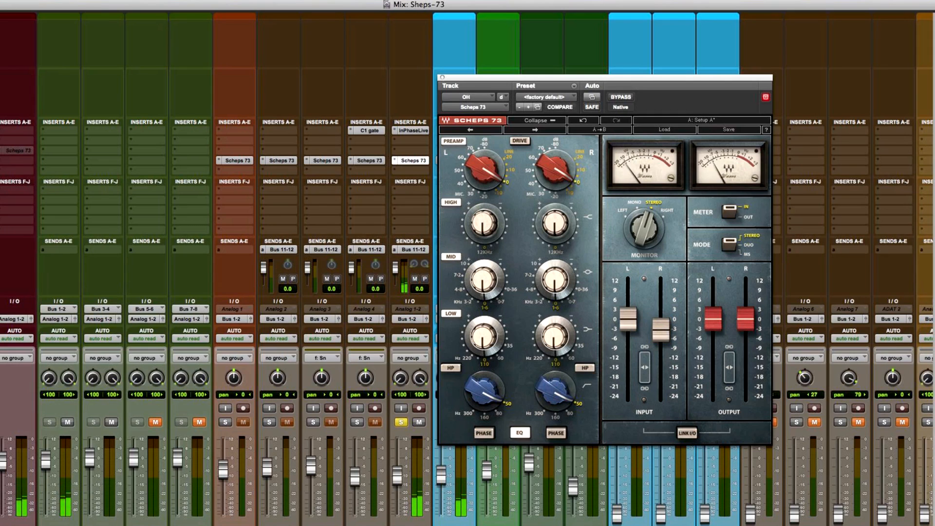
{"action": "left_click_drag", "start_coordinate": [661, 329], "coordinate": [664, 331]}
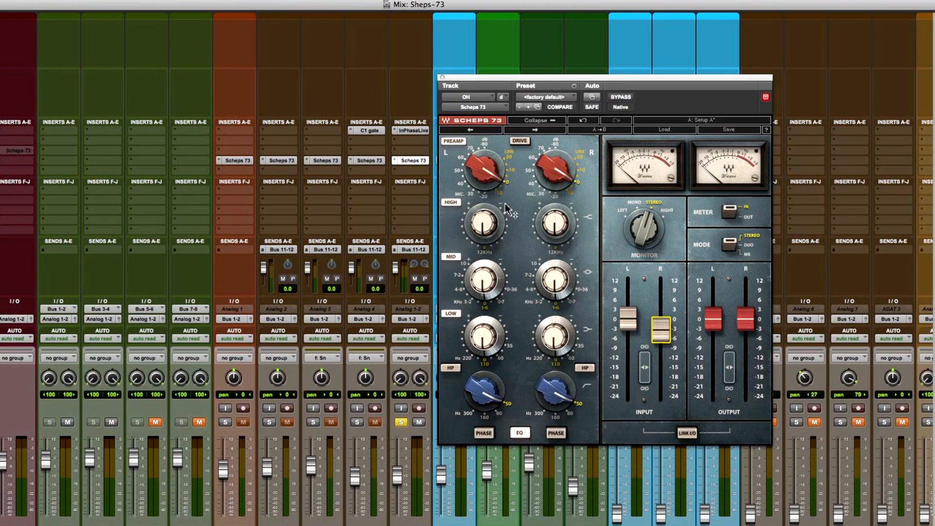
Try the preamp gain at line -20, reset it to 0, and raise the left input fader to 2.8 with the right one following.
{"action": "mouse_move", "coordinate": [482, 173]}
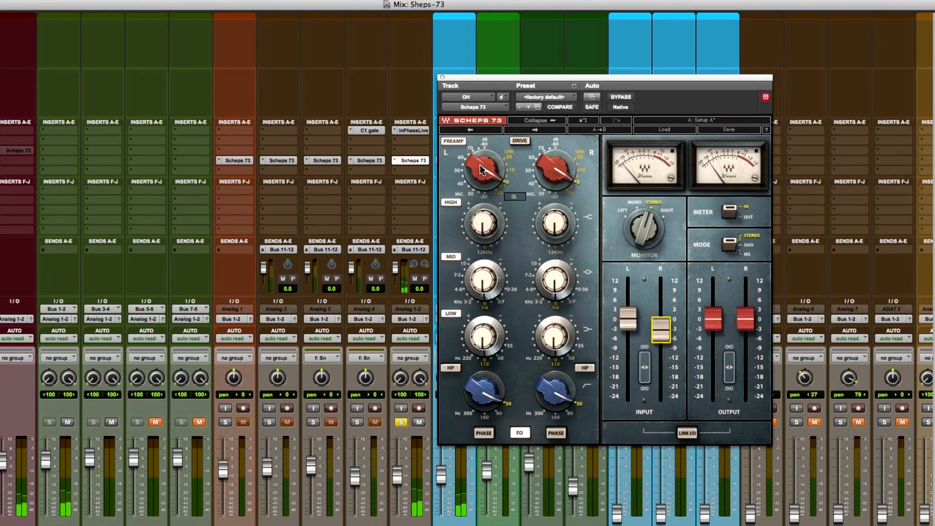
{"action": "left_click", "coordinate": [508, 158]}
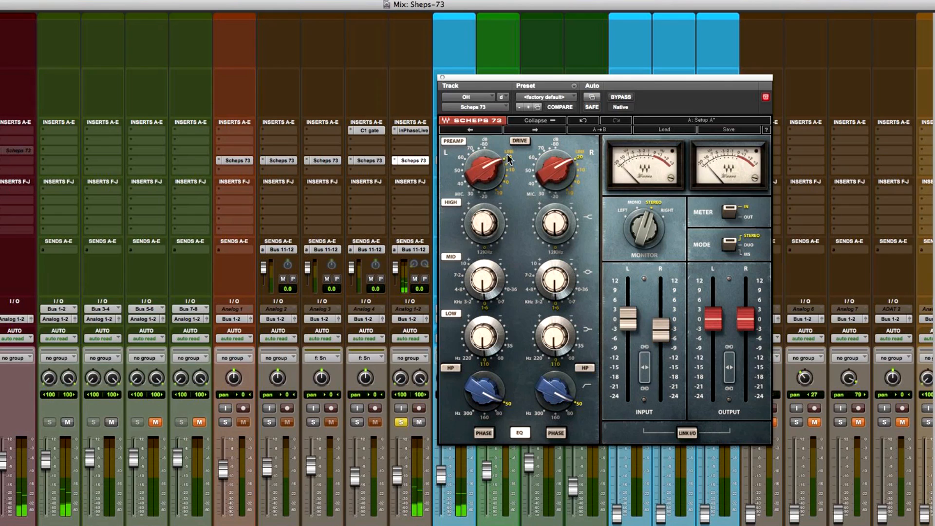
{"action": "left_click", "coordinate": [508, 185]}
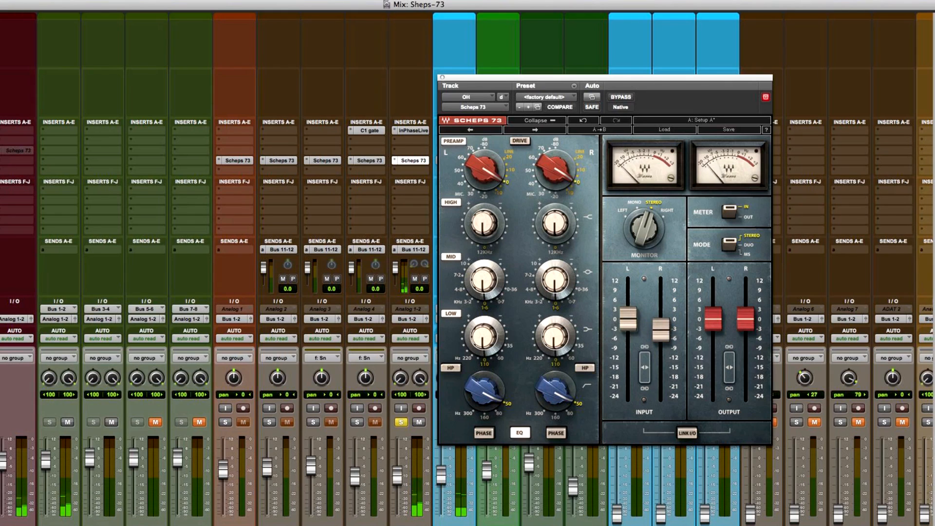
{"action": "left_click_drag", "start_coordinate": [628, 326], "coordinate": [635, 317]}
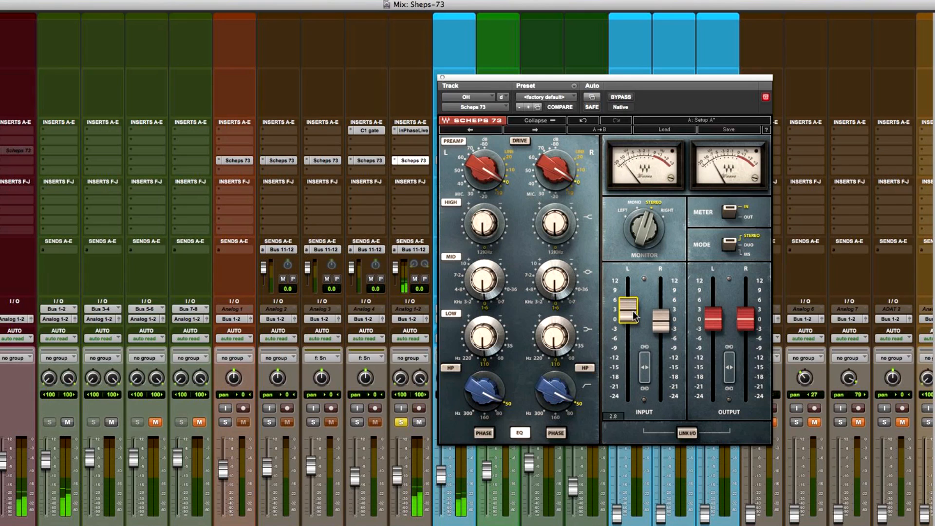
Step the preamp gain through its microphone settings, including 40, 60 and 80, and return it to line 0.
{"action": "left_click", "coordinate": [484, 196]}
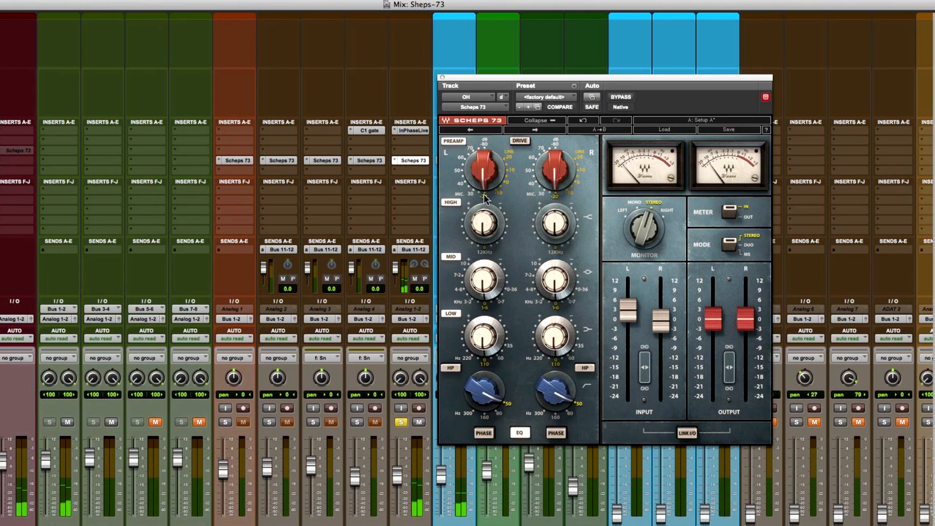
{"action": "left_click", "coordinate": [459, 186]}
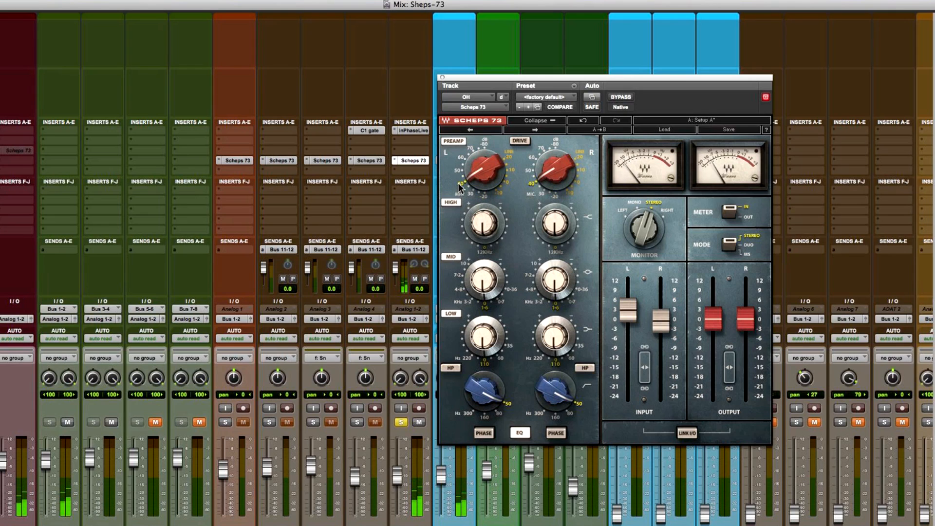
{"action": "left_click", "coordinate": [461, 159]}
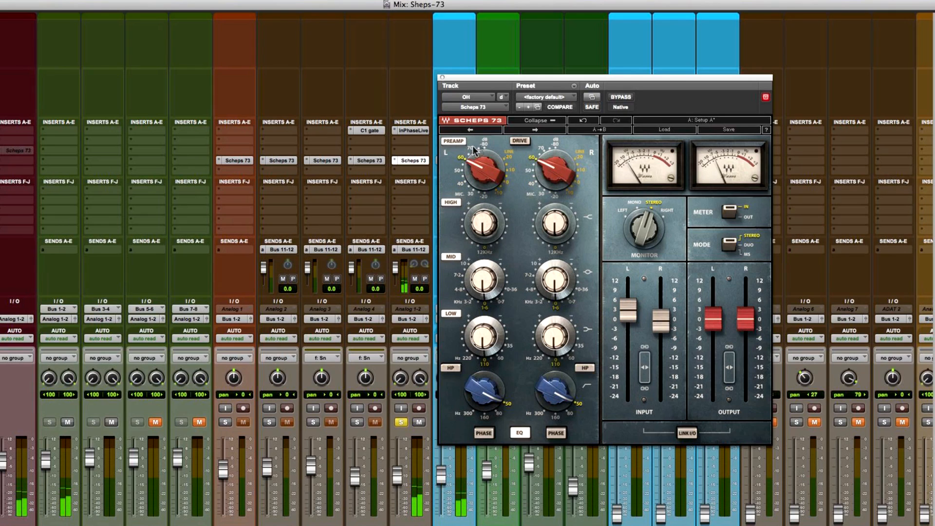
{"action": "left_click", "coordinate": [485, 144]}
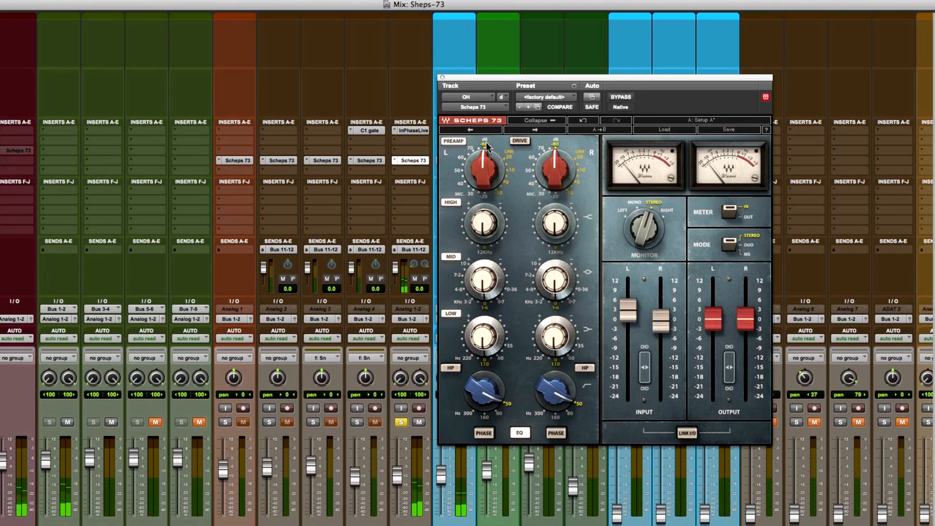
{"action": "left_click", "coordinate": [510, 157]}
{"action": "left_click", "coordinate": [507, 188]}
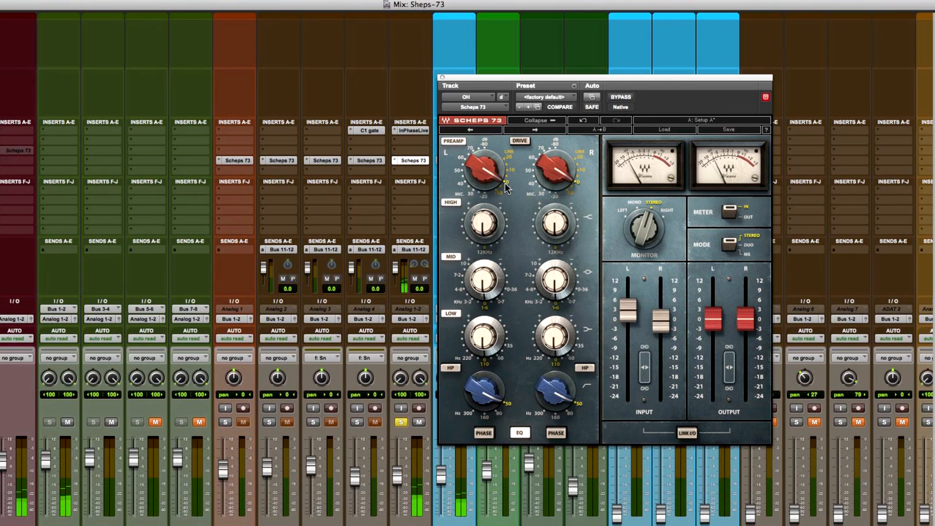
Compare the preamp gain at microphone 40 and line -20, and leave it at microphone 50.
{"action": "left_click", "coordinate": [461, 185]}
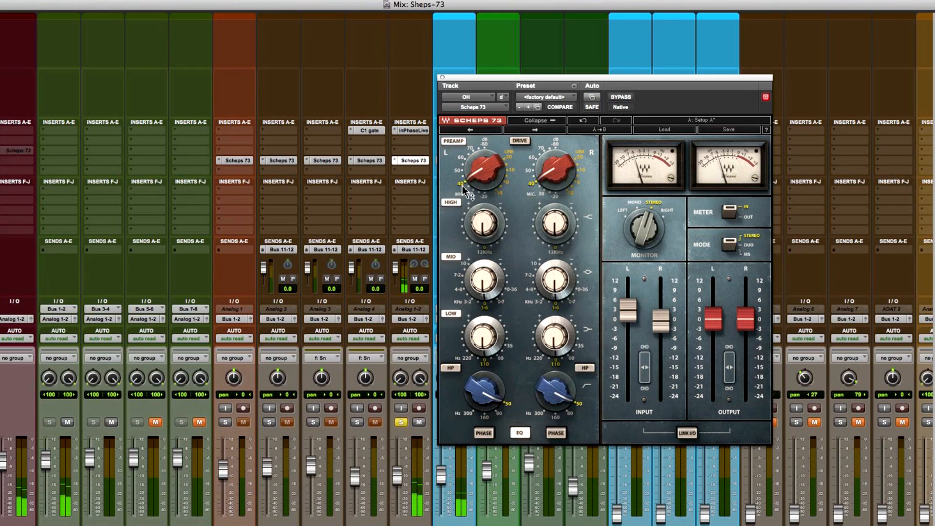
{"action": "left_click_drag", "start_coordinate": [469, 181], "coordinate": [444, 34]}
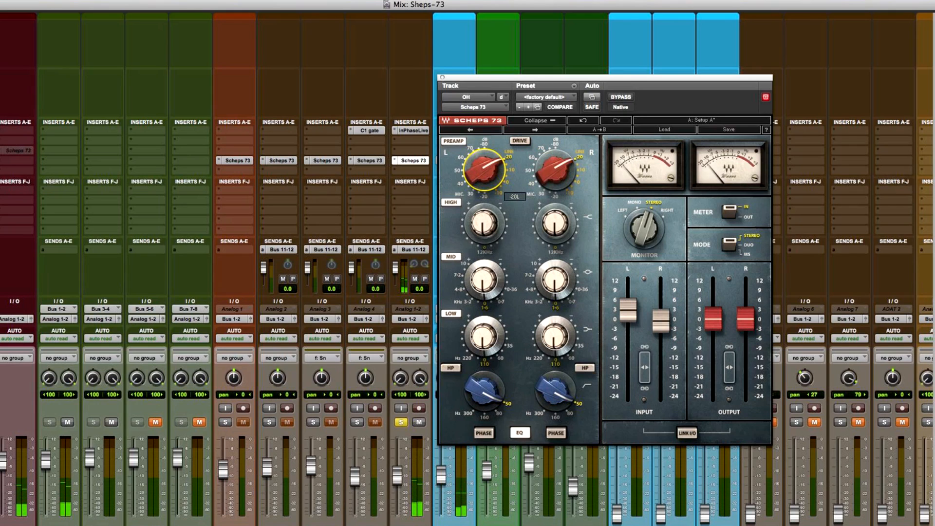
{"action": "left_click_drag", "start_coordinate": [444, 2], "coordinate": [443, 28]}
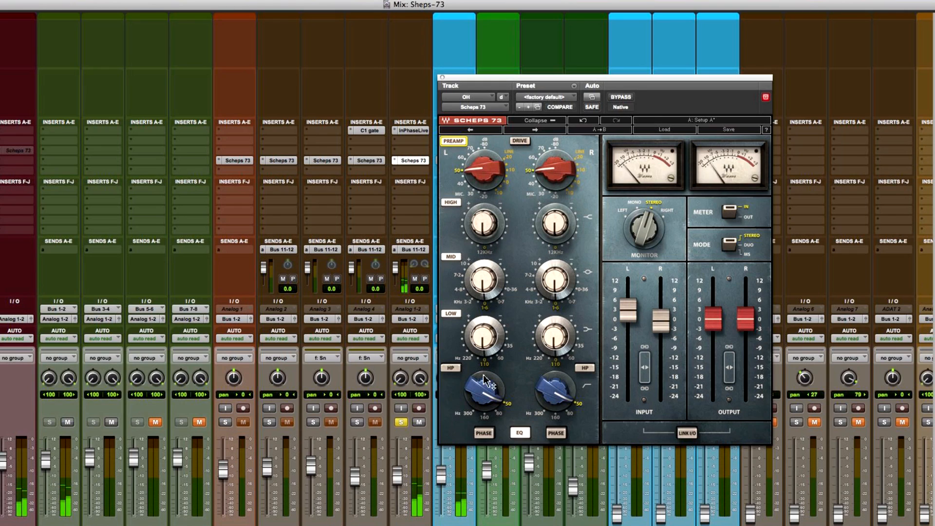
Engage the high-pass filter at 80 Hz and boost the low band at 220 Hz by 2.0.
{"action": "left_click_drag", "start_coordinate": [488, 393], "coordinate": [480, 369]}
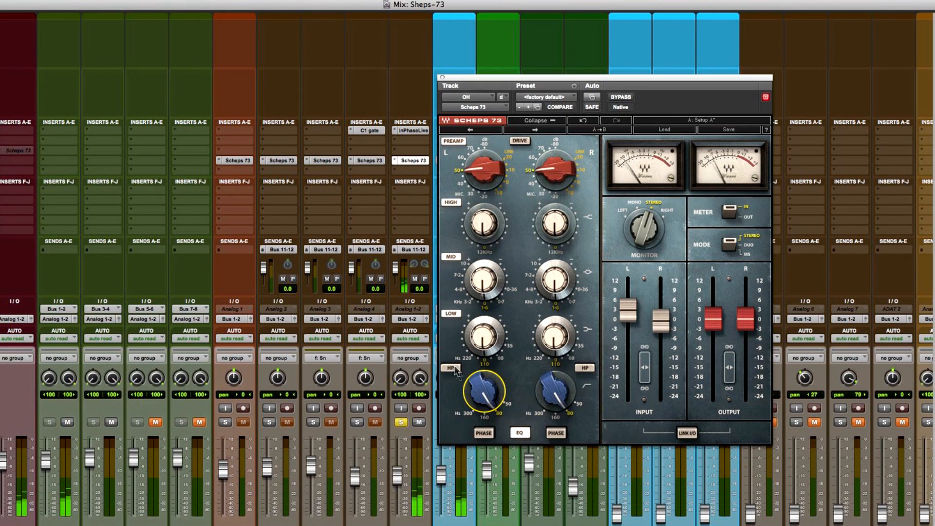
{"action": "left_click_drag", "start_coordinate": [469, 358], "coordinate": [469, 354]}
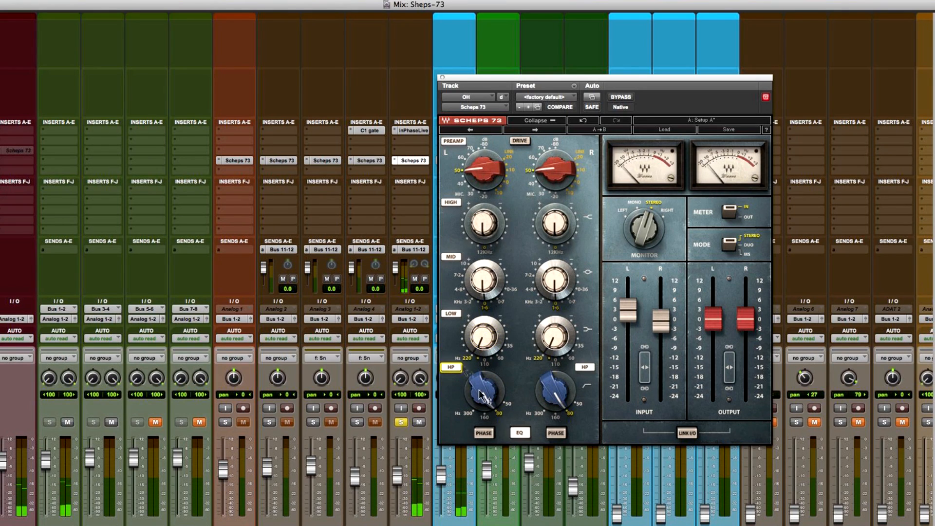
{"action": "left_click_drag", "start_coordinate": [481, 396], "coordinate": [481, 395]}
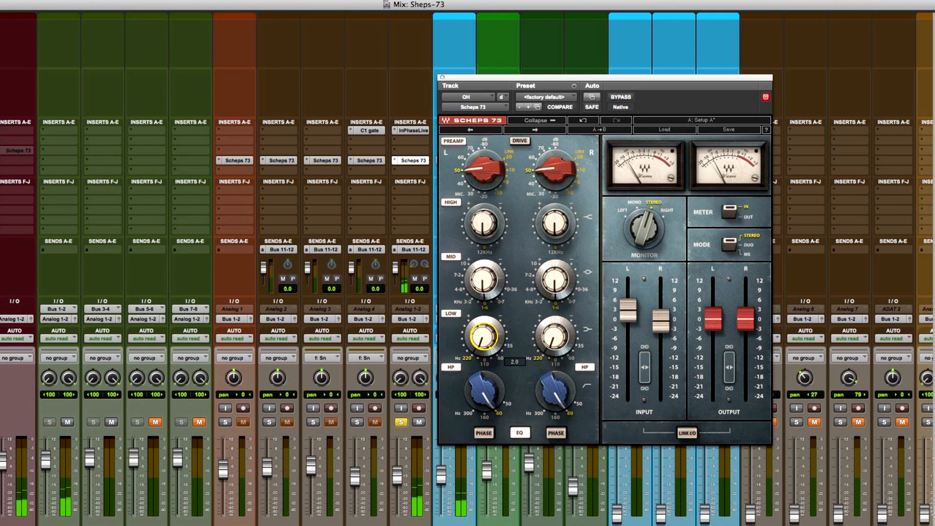
{"action": "left_click_drag", "start_coordinate": [483, 336], "coordinate": [477, 348]}
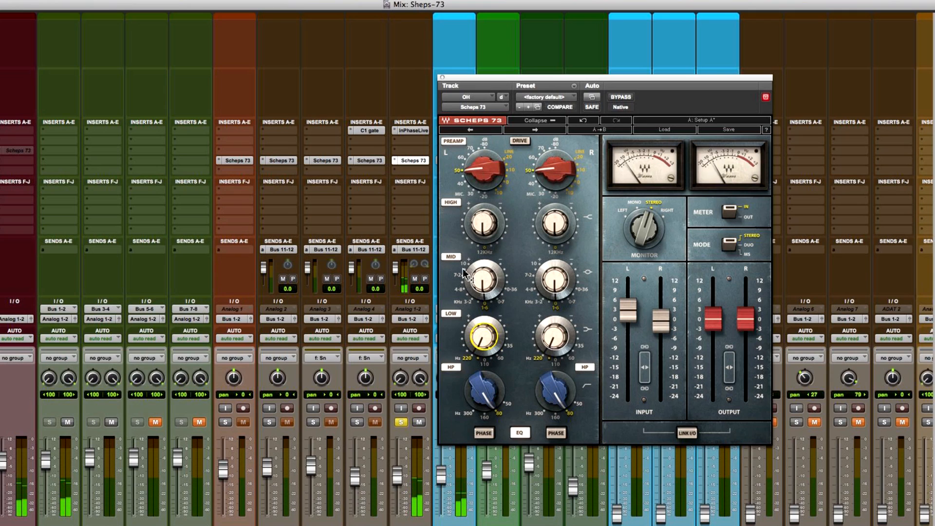
Boost the high band slightly and the mid band by 1.6 at 4.8 kHz.
{"action": "mouse_move", "coordinate": [481, 288]}
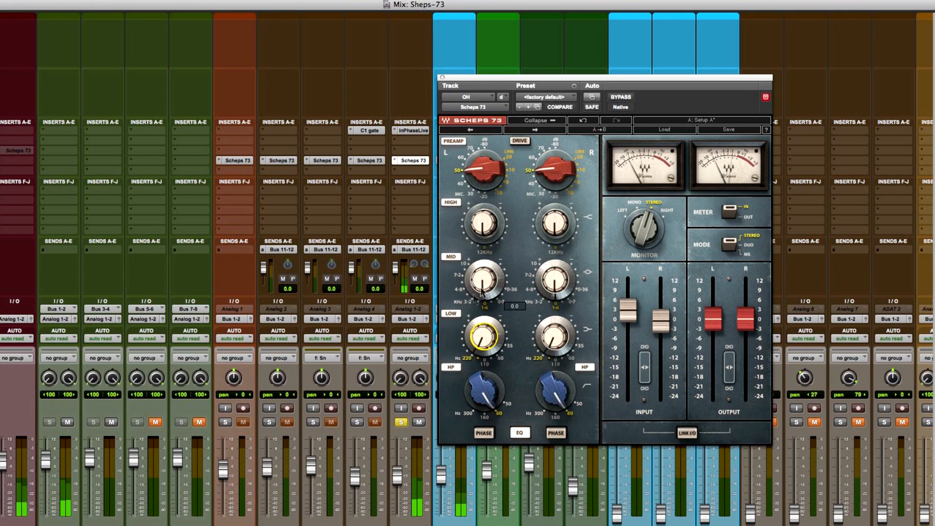
{"action": "mouse_move", "coordinate": [483, 223]}
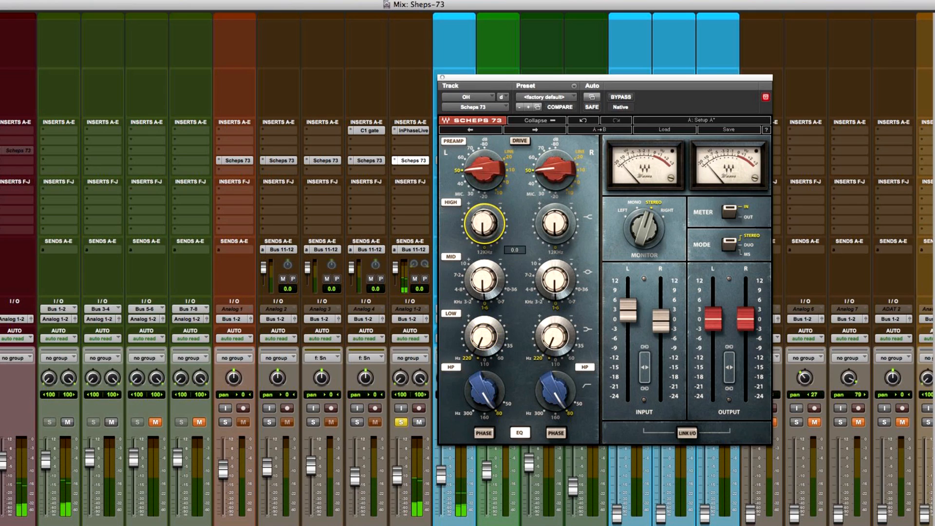
{"action": "left_click_drag", "start_coordinate": [483, 223], "coordinate": [444, 203]}
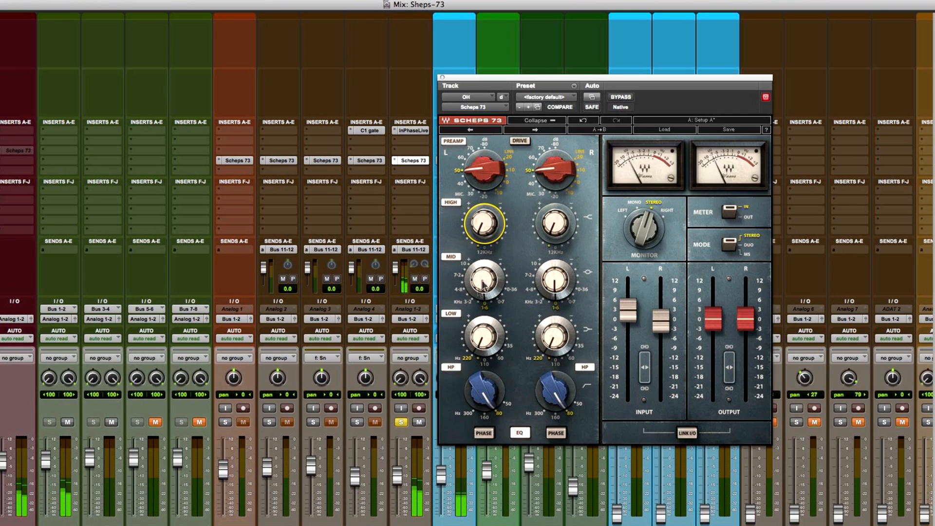
{"action": "left_click_drag", "start_coordinate": [472, 301], "coordinate": [484, 274]}
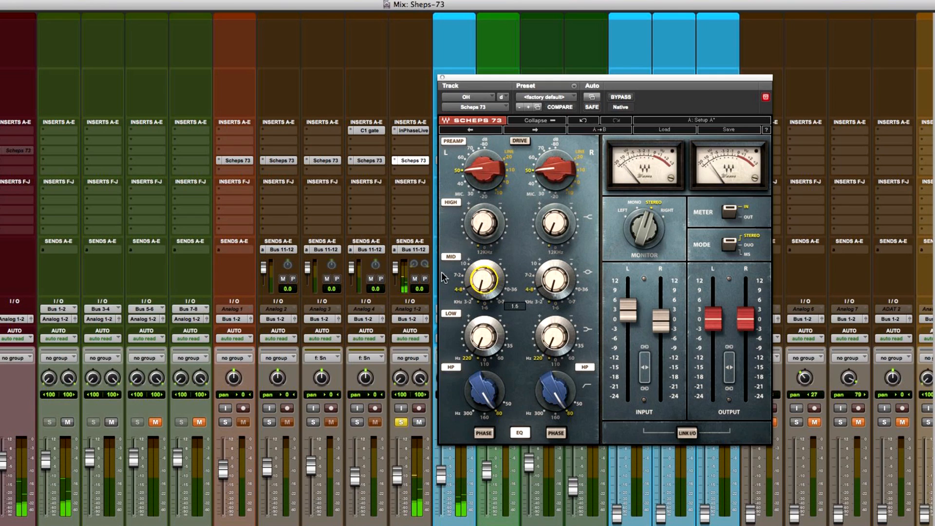
Compare the overheads with the EQ switched off and with the whole plugin bypassed, leaving both the EQ and the plugin active.
{"action": "left_click", "coordinate": [522, 434]}
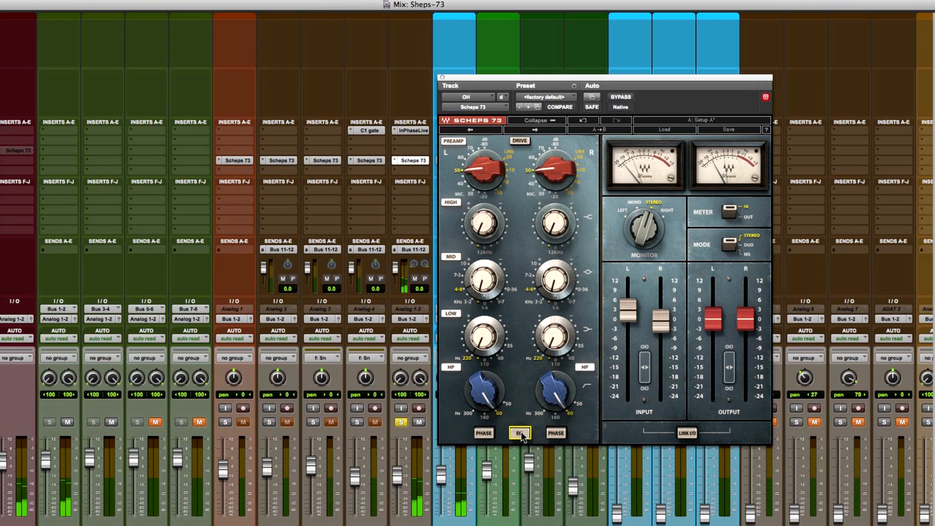
{"action": "left_click", "coordinate": [520, 433]}
{"action": "left_click", "coordinate": [522, 435]}
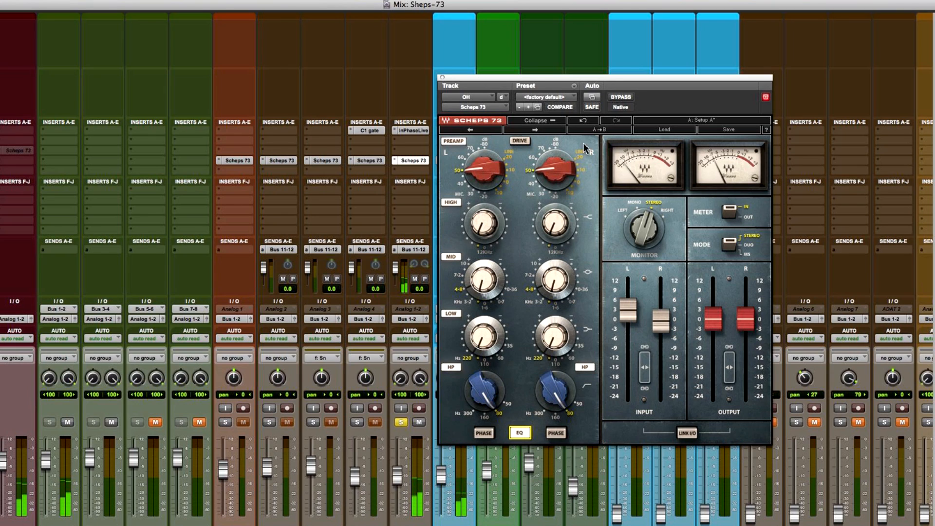
{"action": "left_click", "coordinate": [622, 98]}
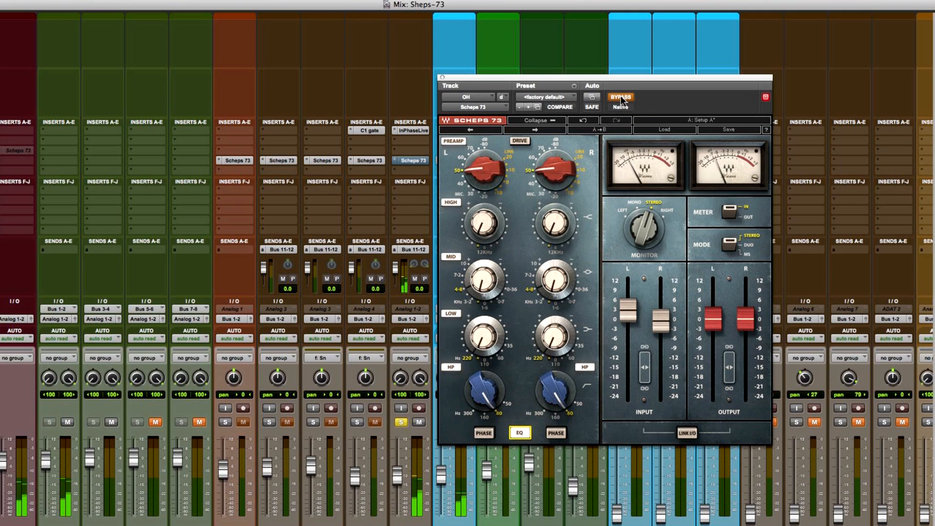
{"action": "left_click", "coordinate": [621, 98]}
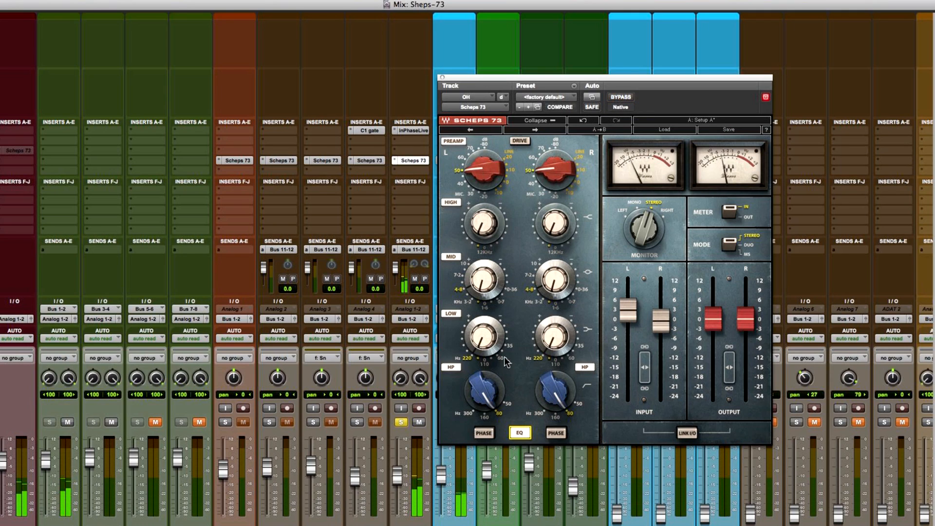
{"action": "left_click", "coordinate": [520, 433]}
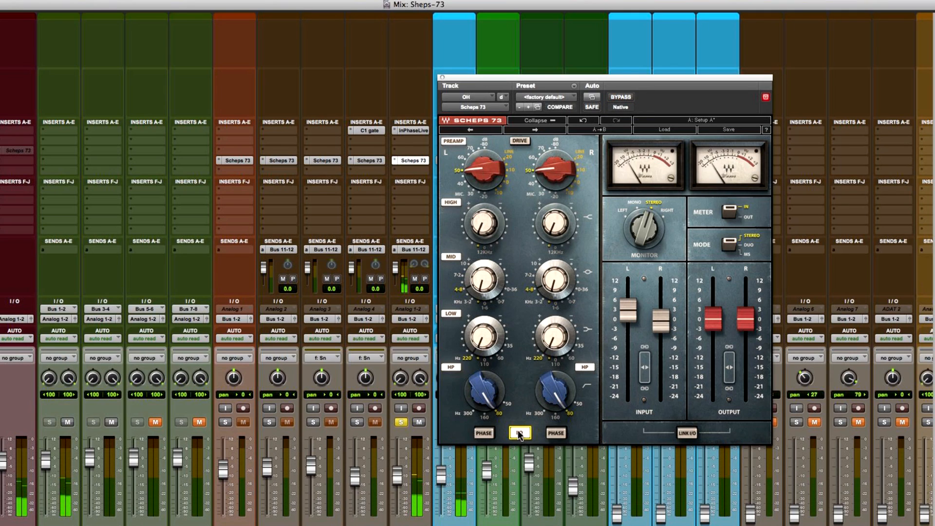
{"action": "left_click", "coordinate": [519, 434]}
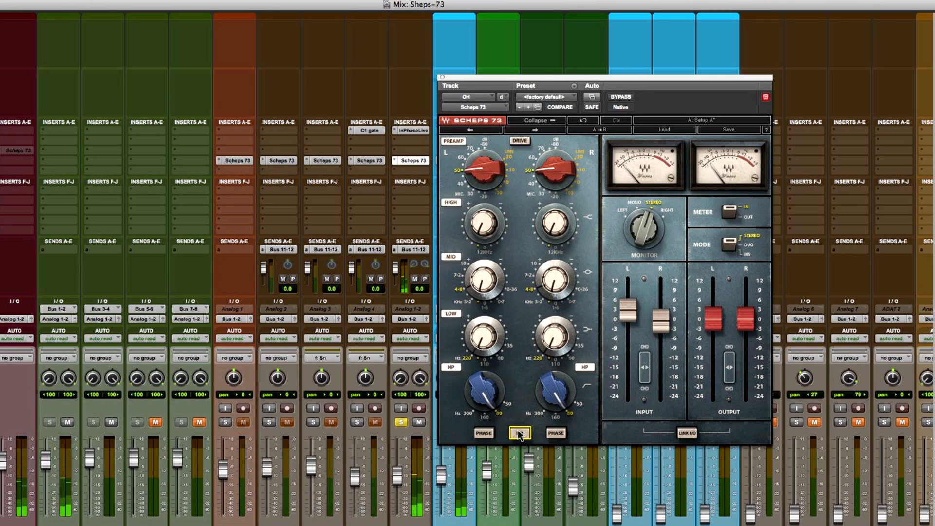
{"action": "left_click", "coordinate": [520, 434]}
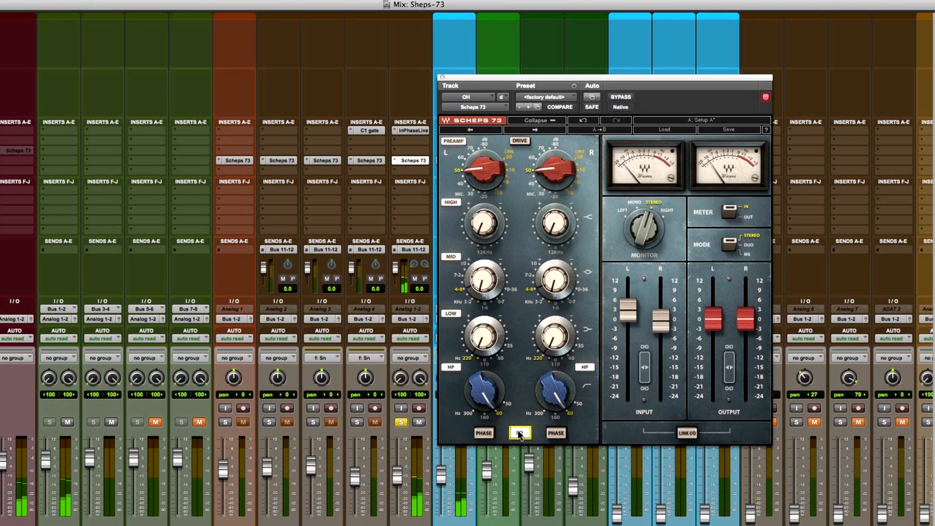
{"action": "left_click", "coordinate": [520, 434]}
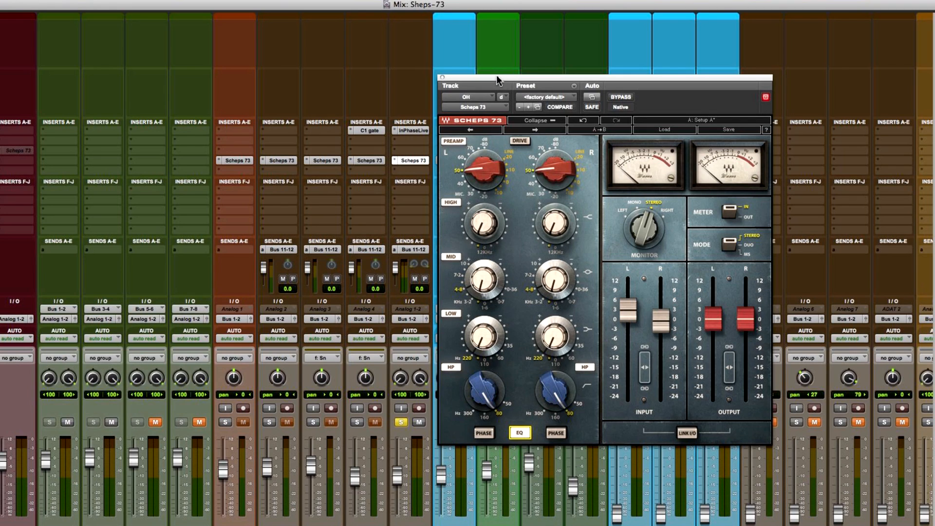
Move the plugin window aside, and switch the solo from the OH track to the track with the Analog 2 input.
{"action": "left_click_drag", "start_coordinate": [497, 80], "coordinate": [575, 55]}
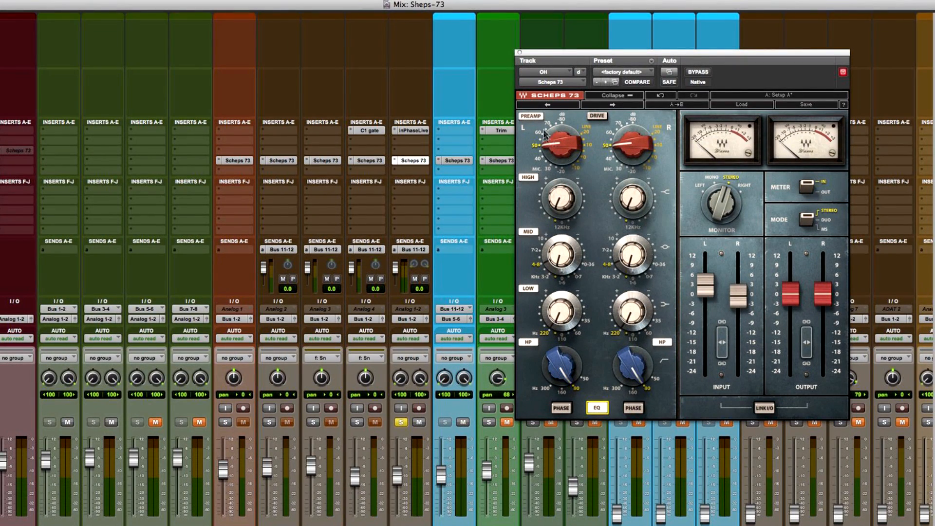
{"action": "mouse_move", "coordinate": [567, 158]}
{"action": "left_click", "coordinate": [401, 422]}
{"action": "left_click", "coordinate": [270, 422]}
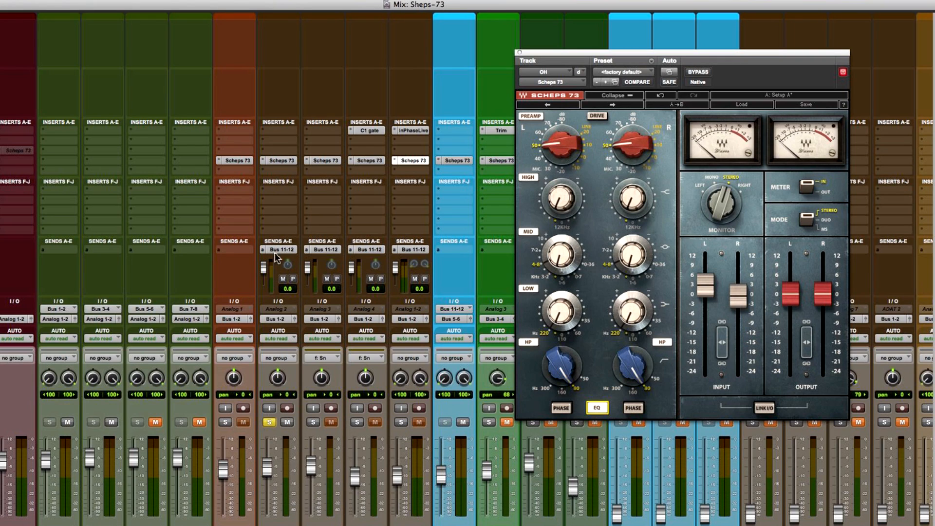
Open the Scheps 73 on the Kick.09 track, try the preamp at mic gain 80, and set it to line gain -10.
{"action": "left_click", "coordinate": [276, 160]}
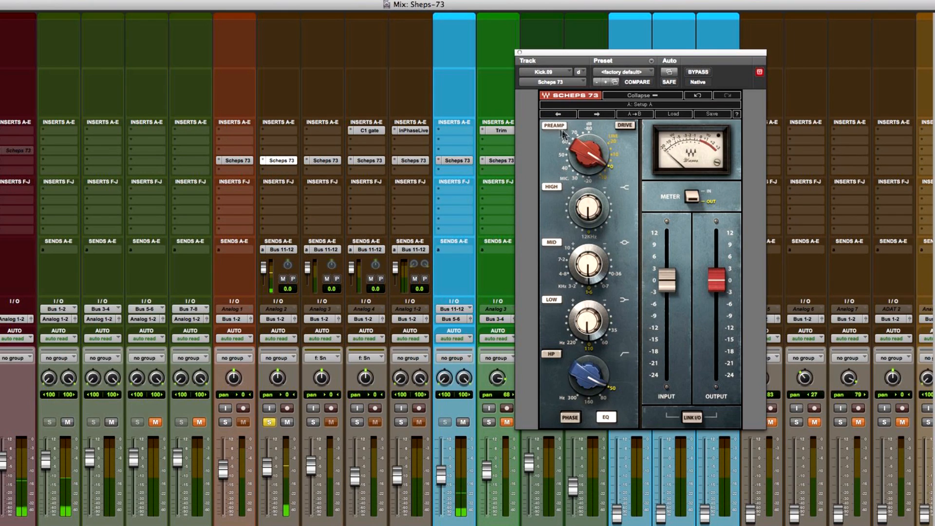
{"action": "left_click_drag", "start_coordinate": [587, 163], "coordinate": [596, 140]}
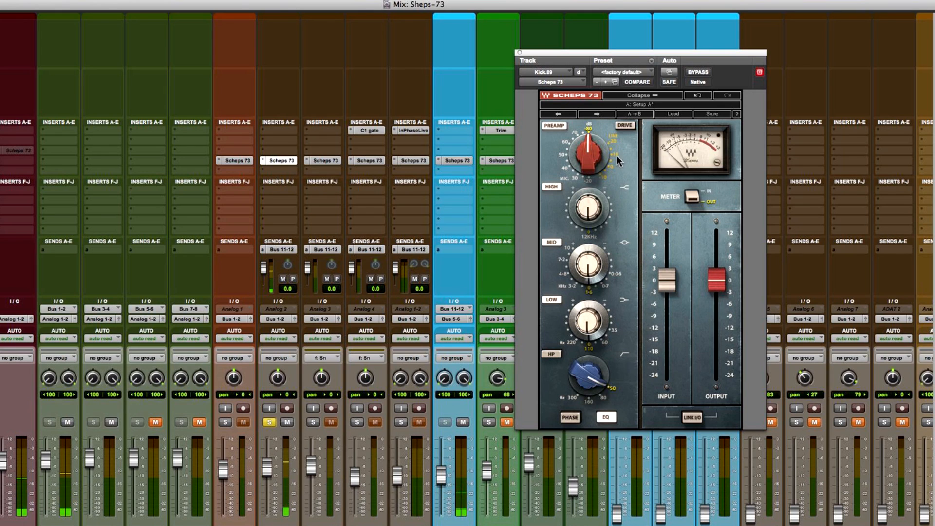
{"action": "left_click", "coordinate": [617, 155]}
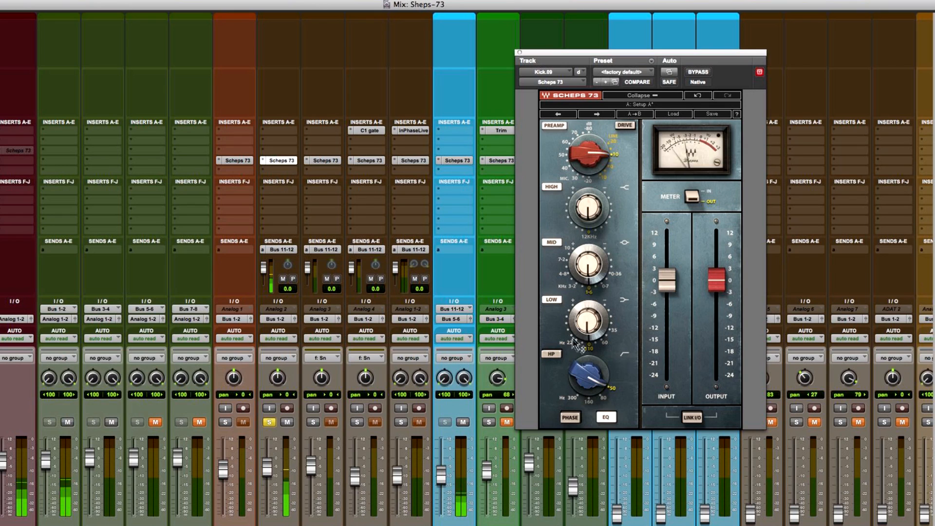
Boost the kick's low band slightly at 220 Hz, raise the mid band, and boost the high band by 1.9.
{"action": "left_click", "coordinate": [588, 320]}
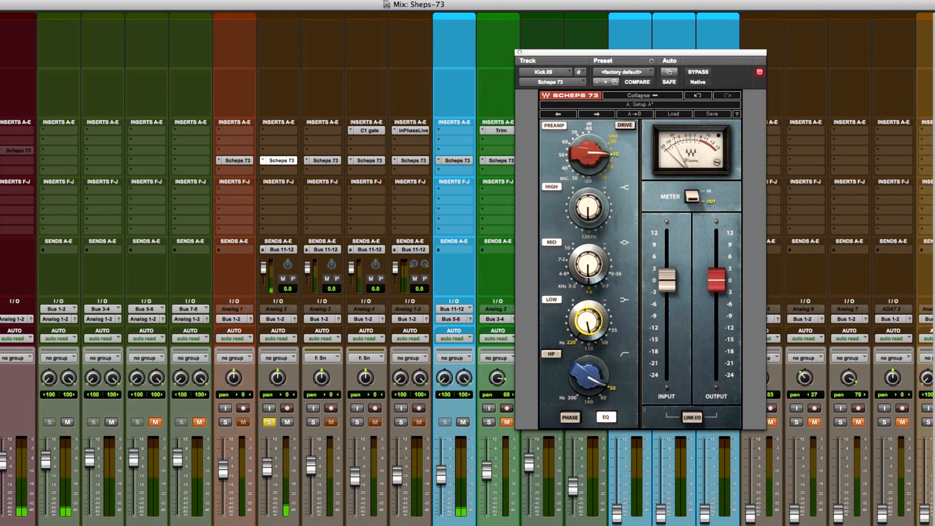
{"action": "left_click_drag", "start_coordinate": [588, 264], "coordinate": [588, 259]}
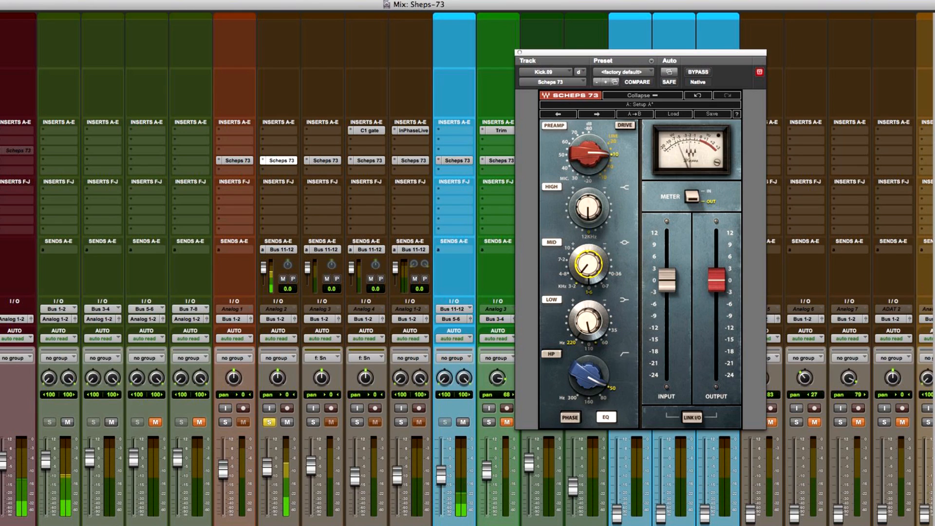
{"action": "left_click_drag", "start_coordinate": [588, 208], "coordinate": [589, 203]}
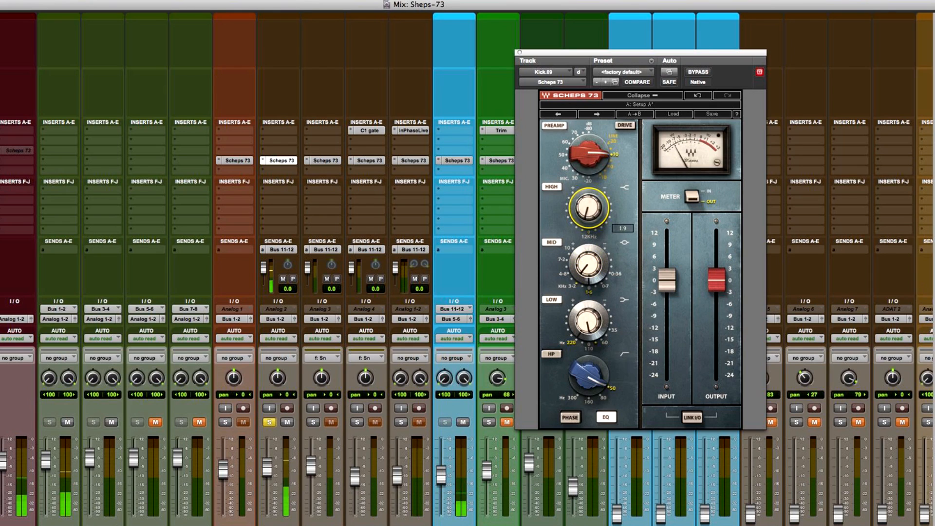
Compare the kick with the EQ switched off and on, and check the preamp's effect, leaving the EQ active.
{"action": "left_click", "coordinate": [606, 418]}
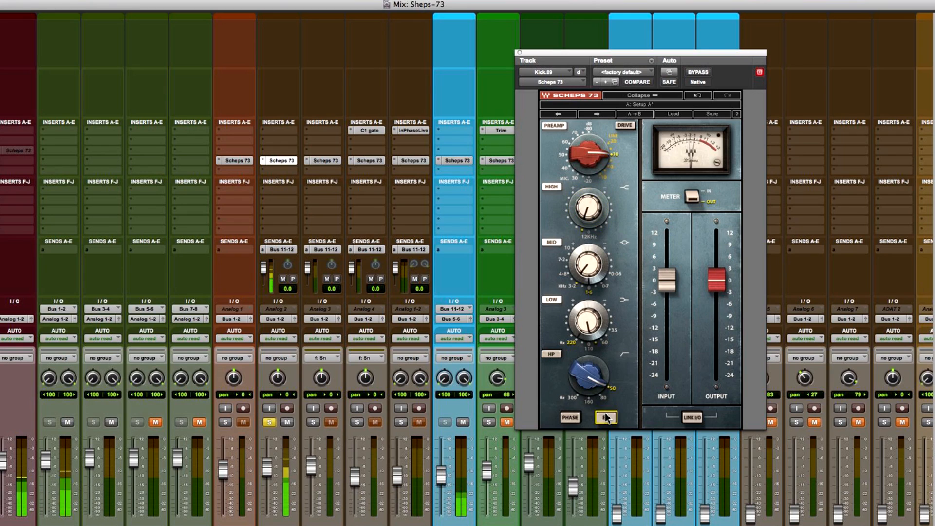
{"action": "left_click", "coordinate": [606, 418]}
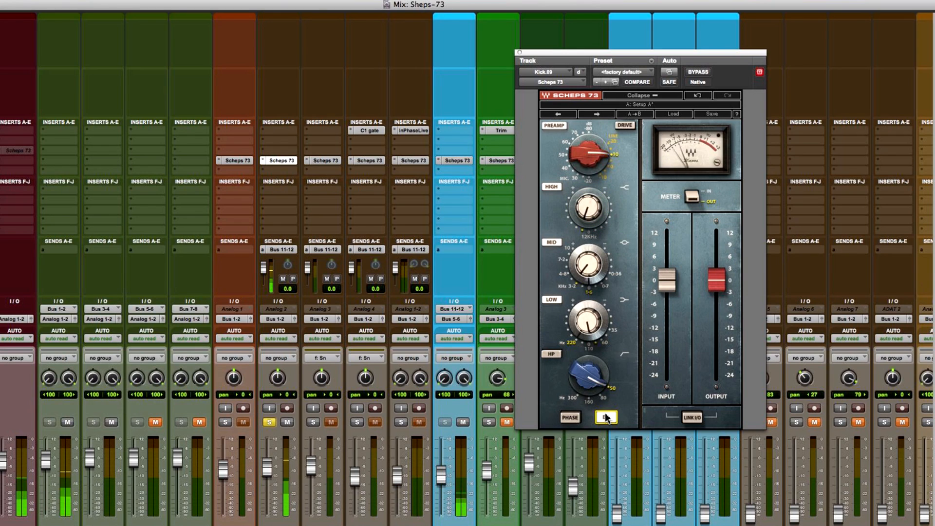
{"action": "left_click", "coordinate": [549, 124]}
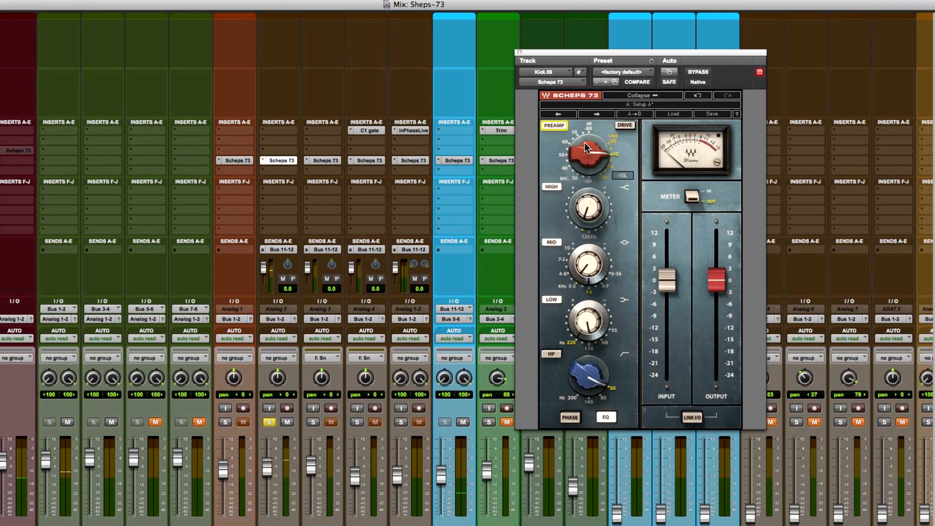
Open the Scheps 73 on the Snare Top.09 track and switch the solo from the kick to that track.
{"action": "left_click", "coordinate": [323, 161]}
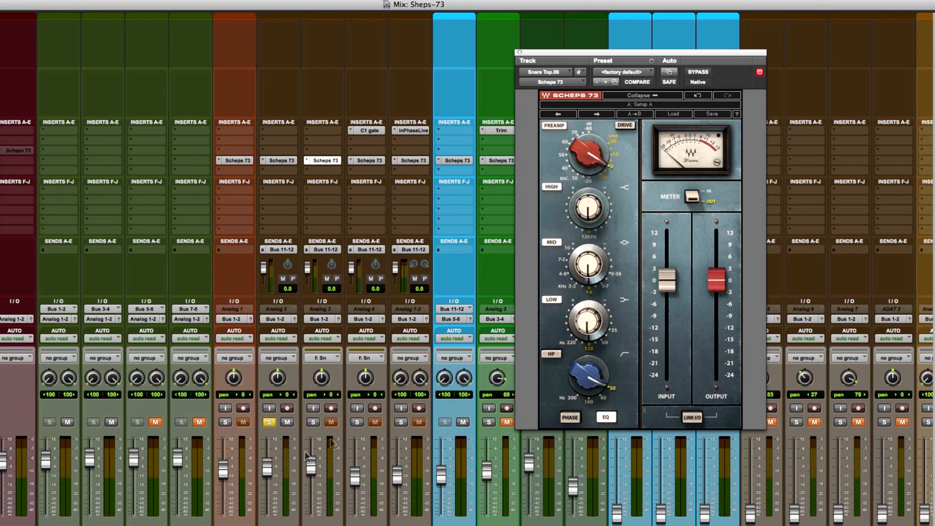
{"action": "left_click", "coordinate": [313, 421]}
{"action": "left_click", "coordinate": [269, 421]}
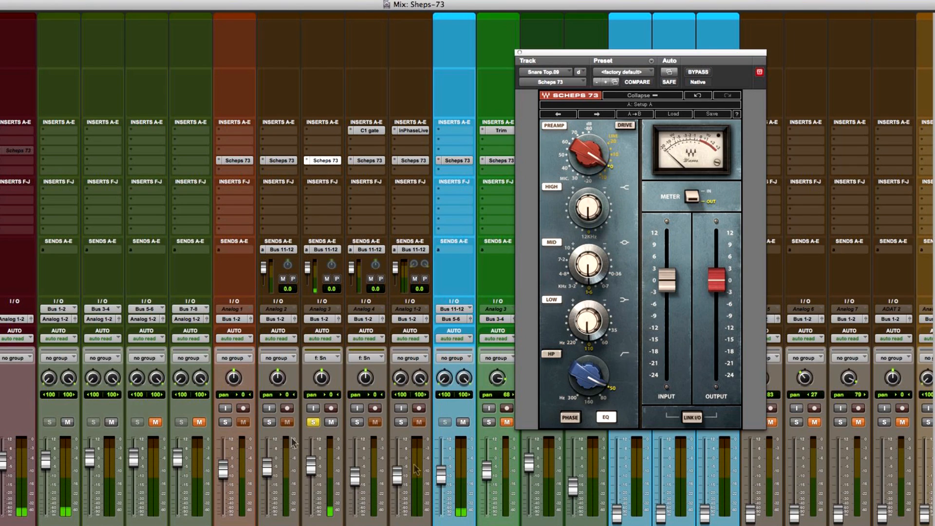
Audition a range of mic and line gain settings on the snare top preamp, ending at mic gain 70.
{"action": "left_click", "coordinate": [577, 135]}
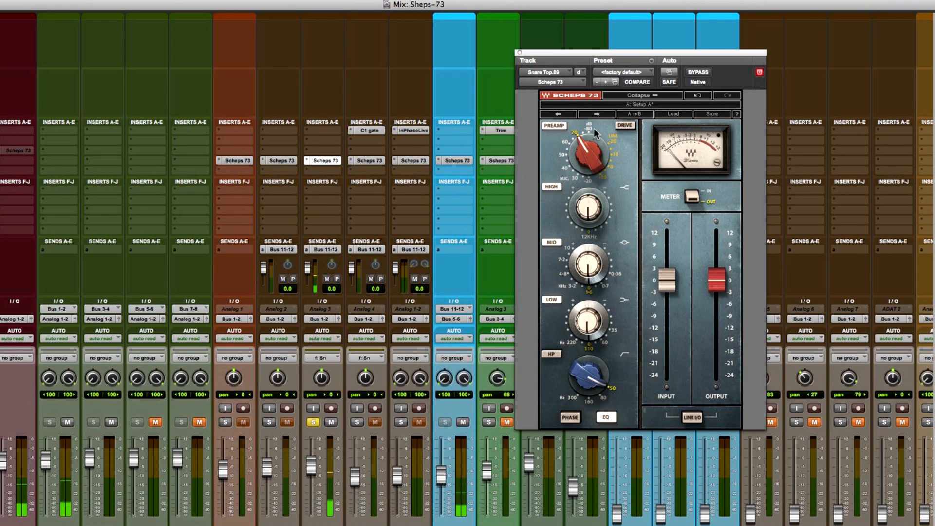
{"action": "left_click", "coordinate": [590, 131]}
{"action": "left_click", "coordinate": [613, 143]}
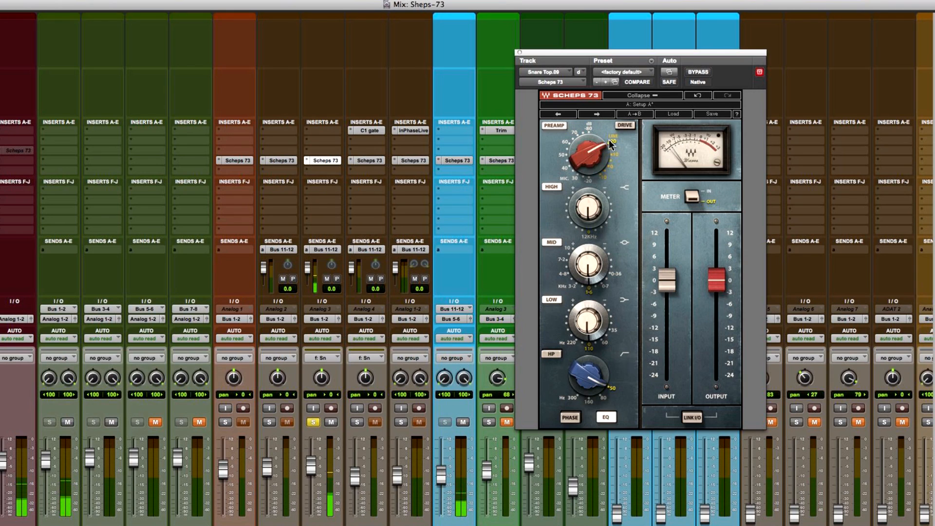
{"action": "left_click", "coordinate": [559, 155]}
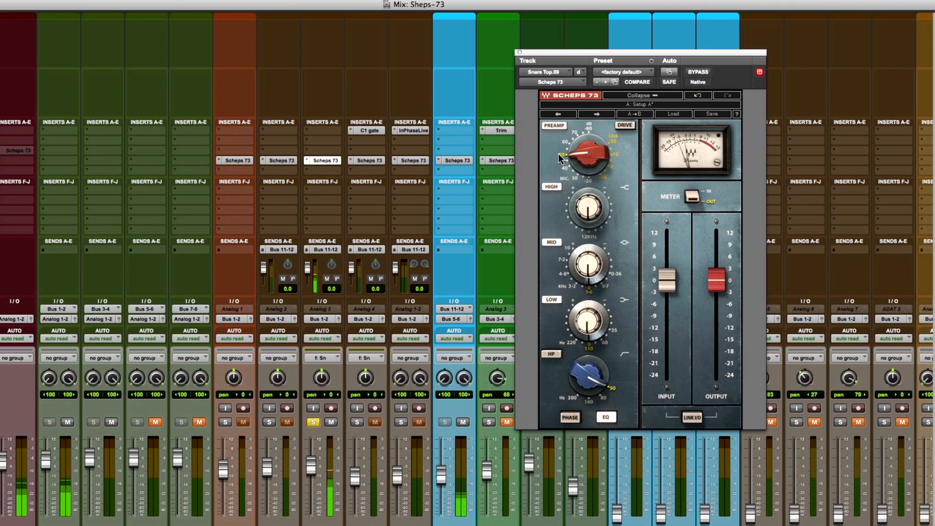
{"action": "left_click", "coordinate": [589, 181]}
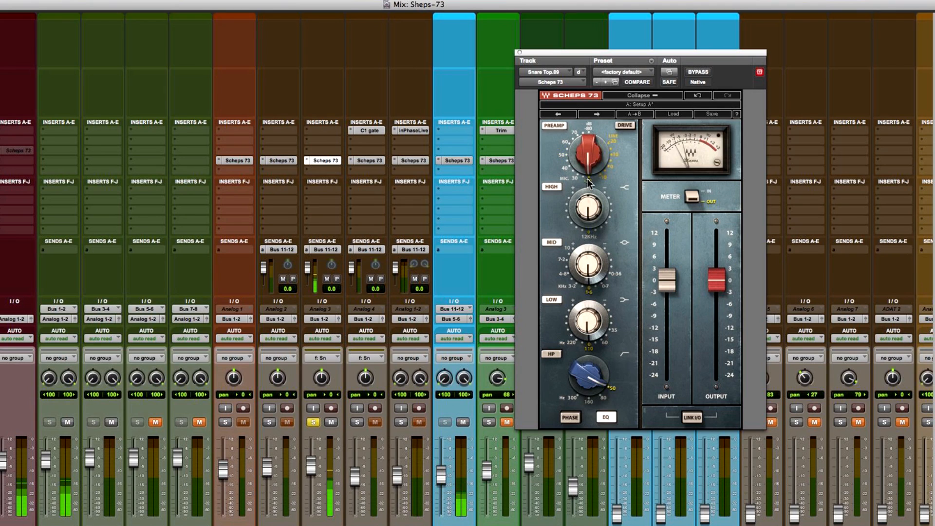
{"action": "left_click", "coordinate": [612, 168]}
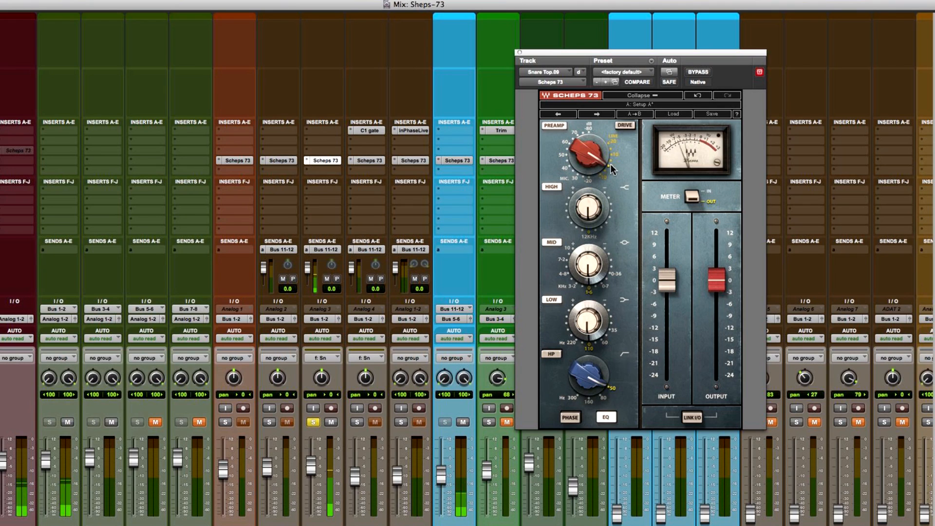
{"action": "left_click", "coordinate": [615, 156]}
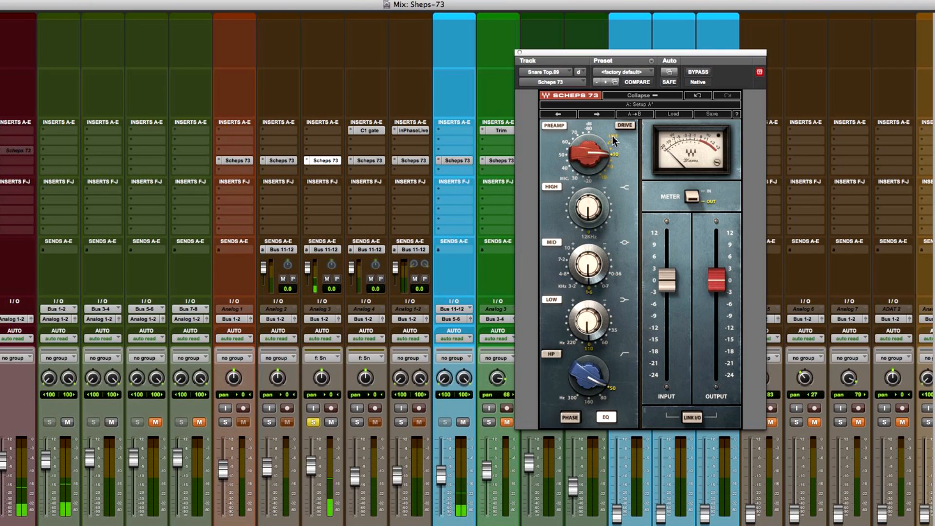
{"action": "left_click", "coordinate": [613, 142]}
{"action": "left_click", "coordinate": [572, 133]}
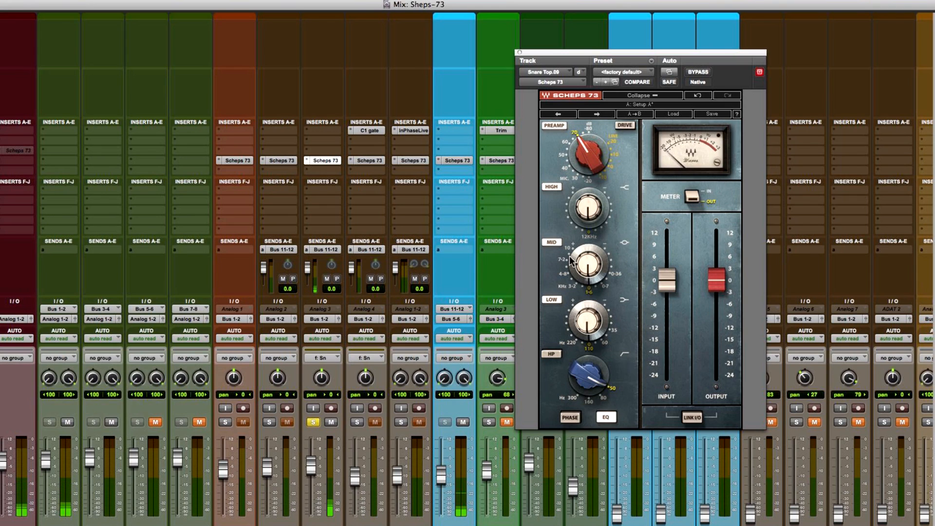
Compare the snare top with the preamp switched off and on, try line gain -10, and set the preamp to mic gain 50.
{"action": "left_click", "coordinate": [556, 123]}
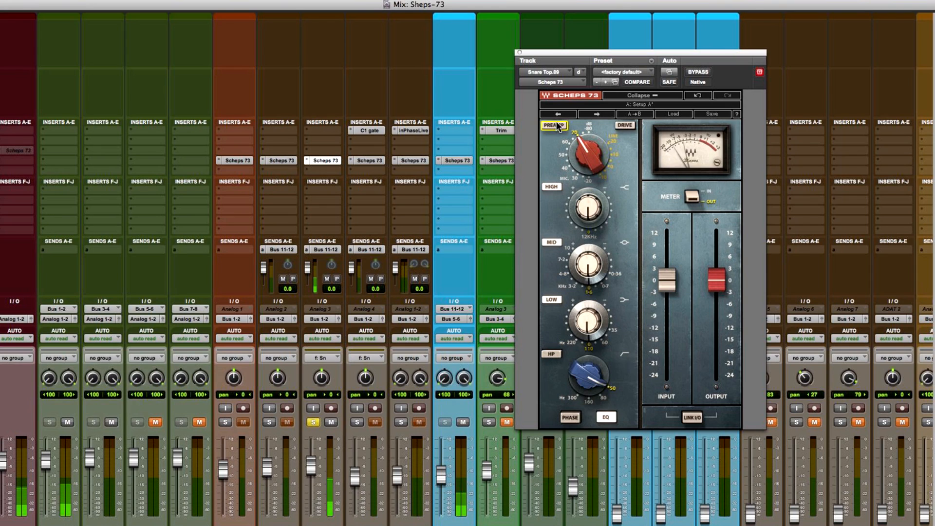
{"action": "left_click", "coordinate": [557, 124]}
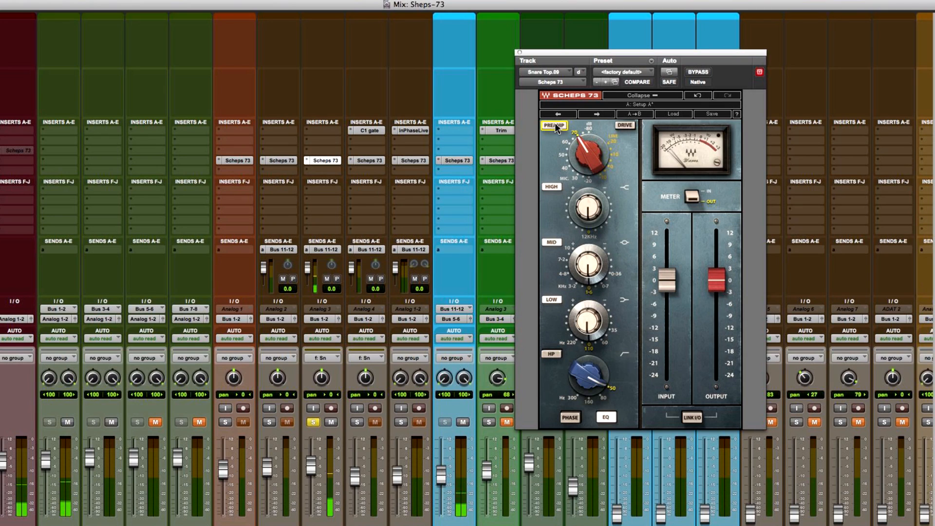
{"action": "left_click", "coordinate": [614, 160]}
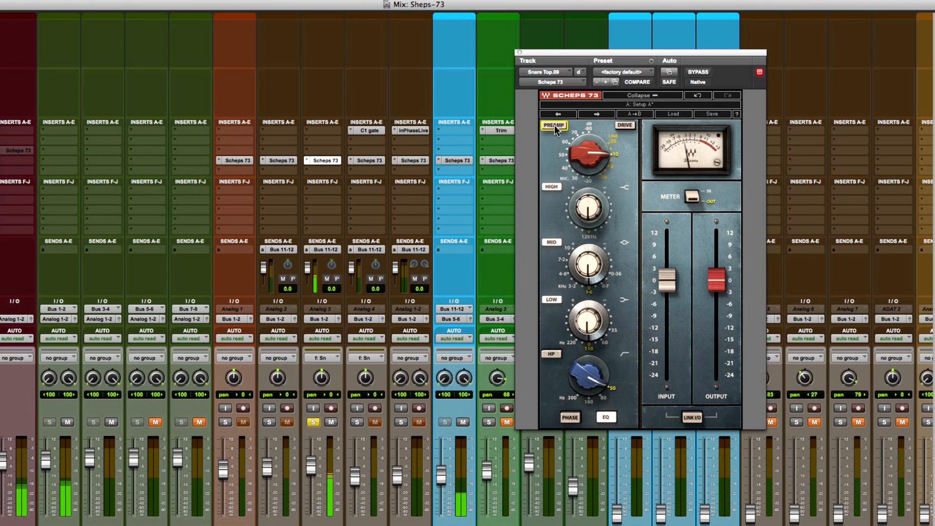
{"action": "left_click", "coordinate": [562, 156]}
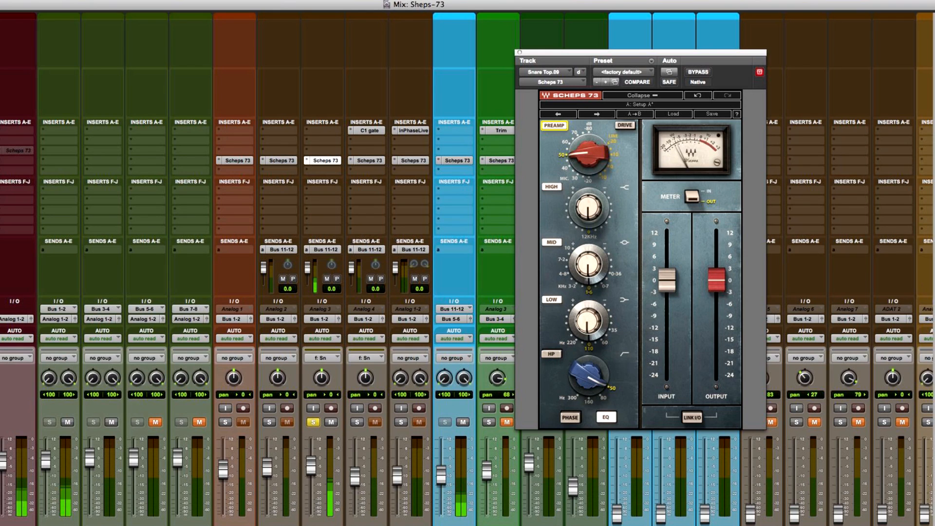
Boost the snare top's low band at 110 Hz by 1.6 and engage the high-pass filter at 80 Hz.
{"action": "mouse_move", "coordinate": [588, 321]}
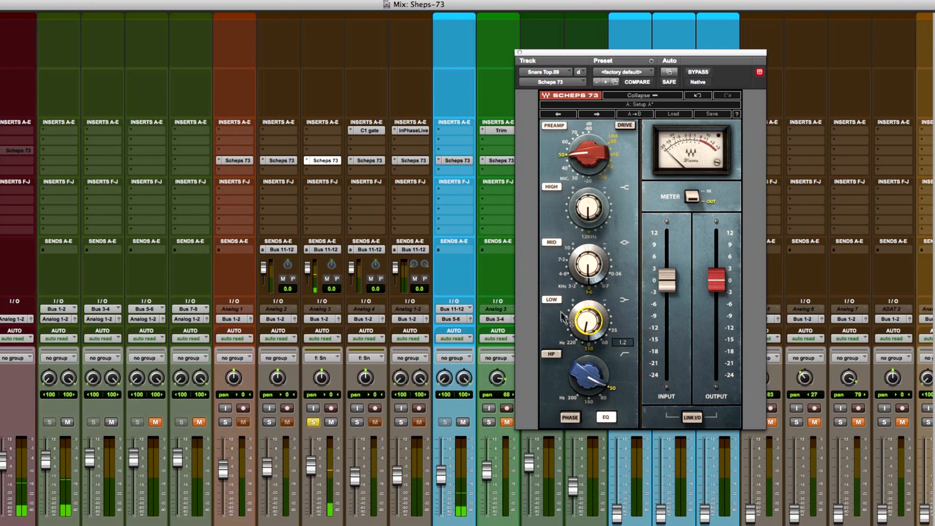
{"action": "left_click", "coordinate": [551, 354]}
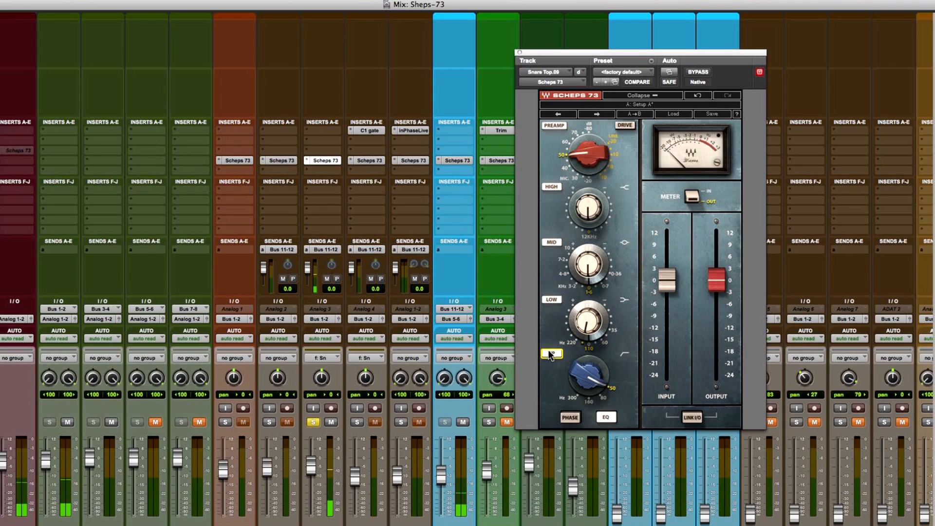
{"action": "left_click", "coordinate": [604, 399]}
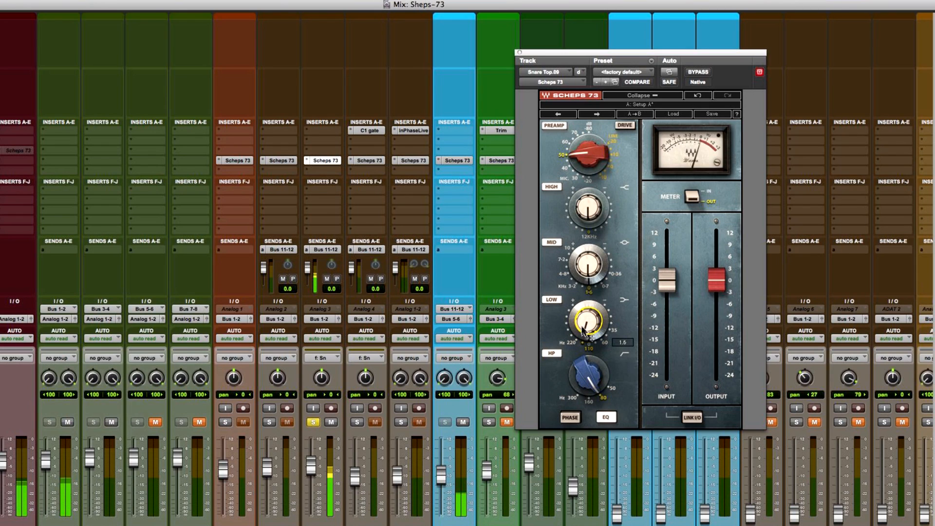
Boost the snare top's mid band at 4.8 kHz and the high band by 2.4, and compare with the EQ switched off.
{"action": "left_click_drag", "start_coordinate": [558, 257], "coordinate": [588, 255]}
{"action": "left_click_drag", "start_coordinate": [589, 208], "coordinate": [588, 202]}
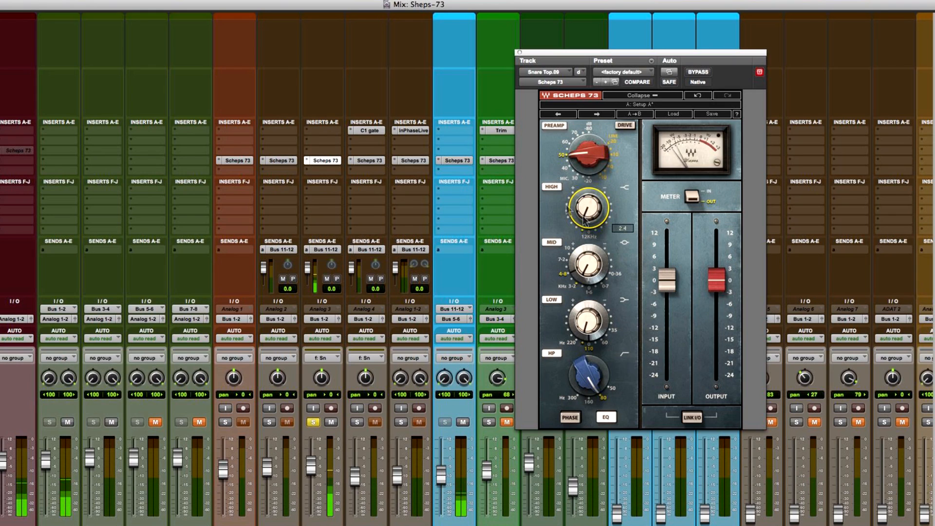
{"action": "left_click", "coordinate": [605, 418]}
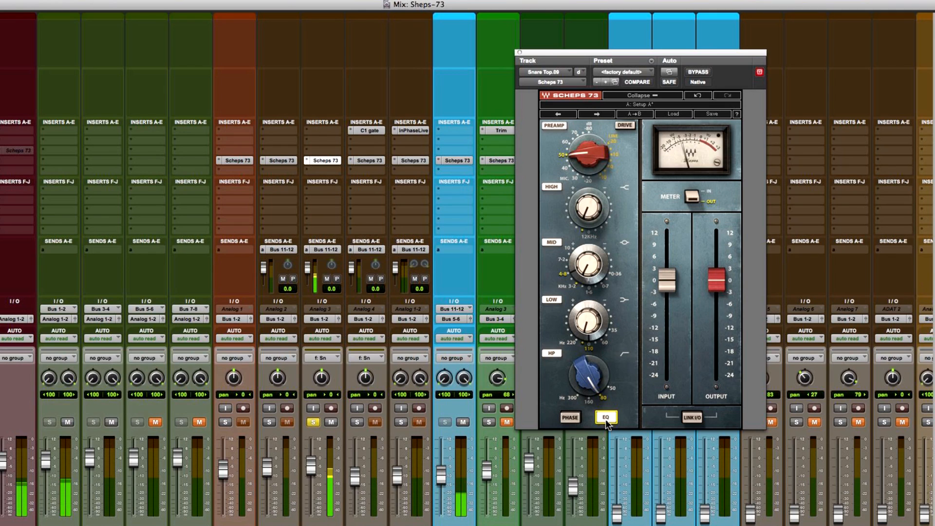
Clear the snare top solo, move the plugin window aside, and open the Scheps 73 on the snare bottom track.
{"action": "left_click", "coordinate": [314, 423]}
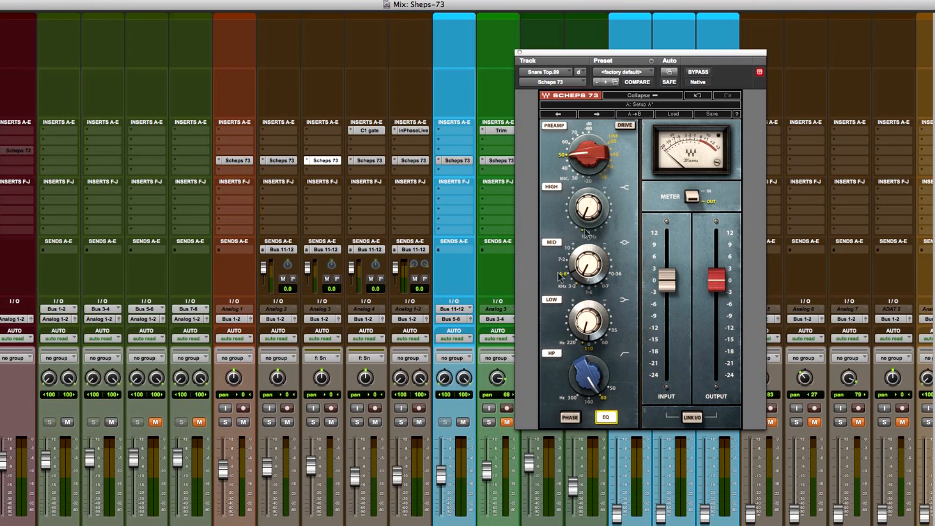
{"action": "left_click_drag", "start_coordinate": [606, 58], "coordinate": [632, 18]}
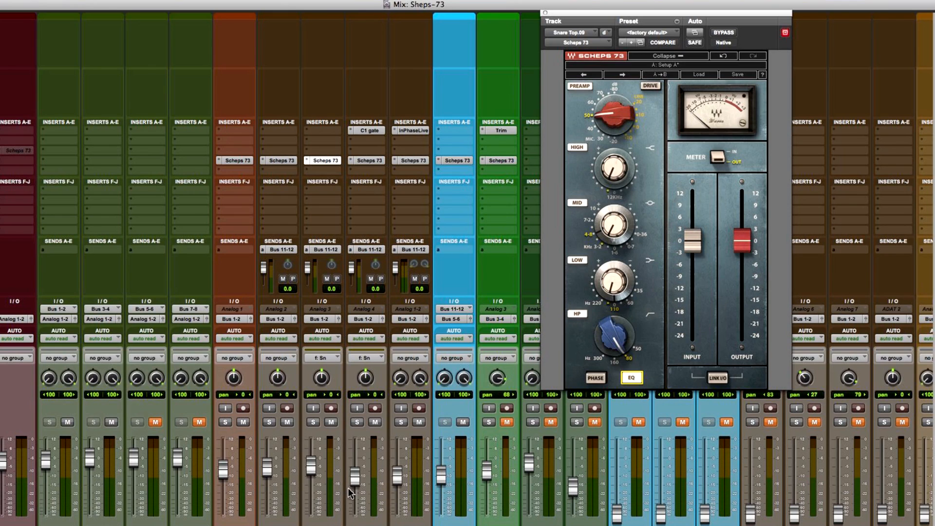
{"action": "left_click", "coordinate": [360, 161]}
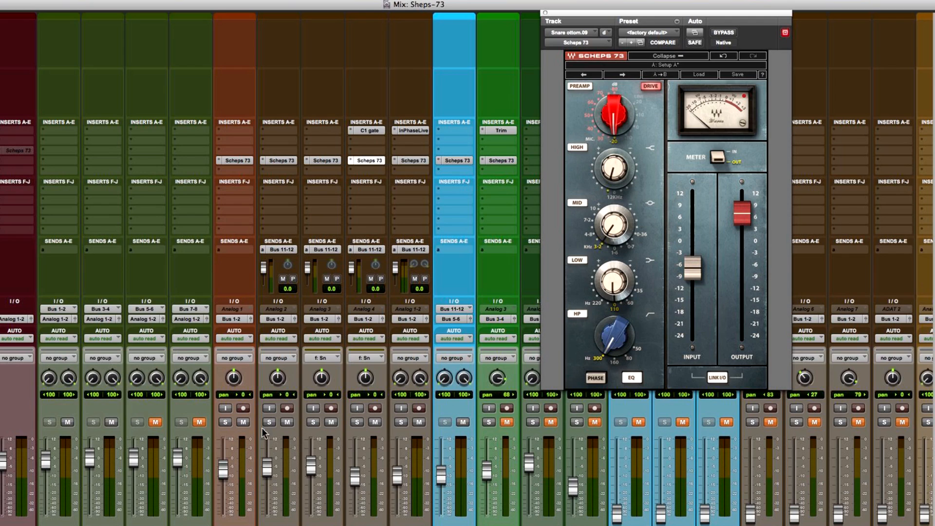
Mute the track with the Analog 1 input and solo the snare bottom track.
{"action": "left_click", "coordinate": [243, 422]}
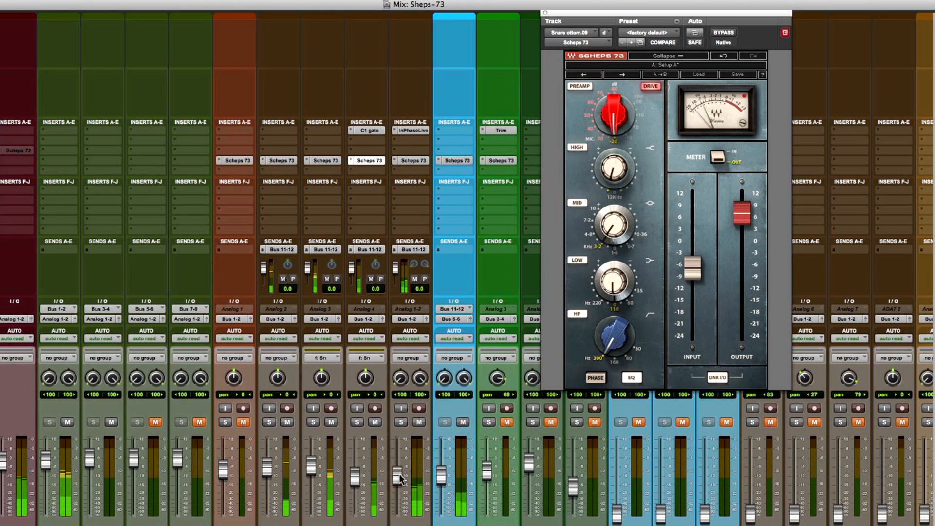
{"action": "left_click", "coordinate": [357, 422]}
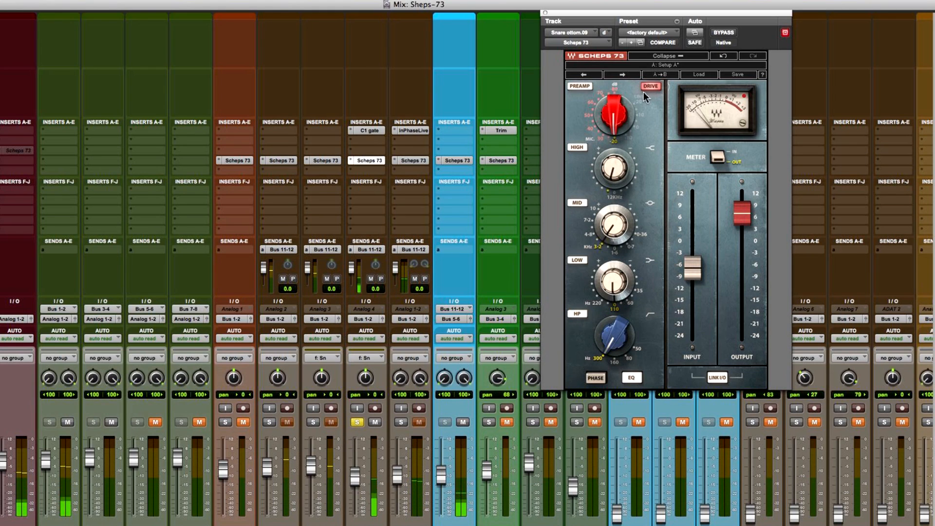
Compare the snare bottom with the Scheps 73 active and bypassed, leaving the plugin bypassed.
{"action": "left_click", "coordinate": [723, 33]}
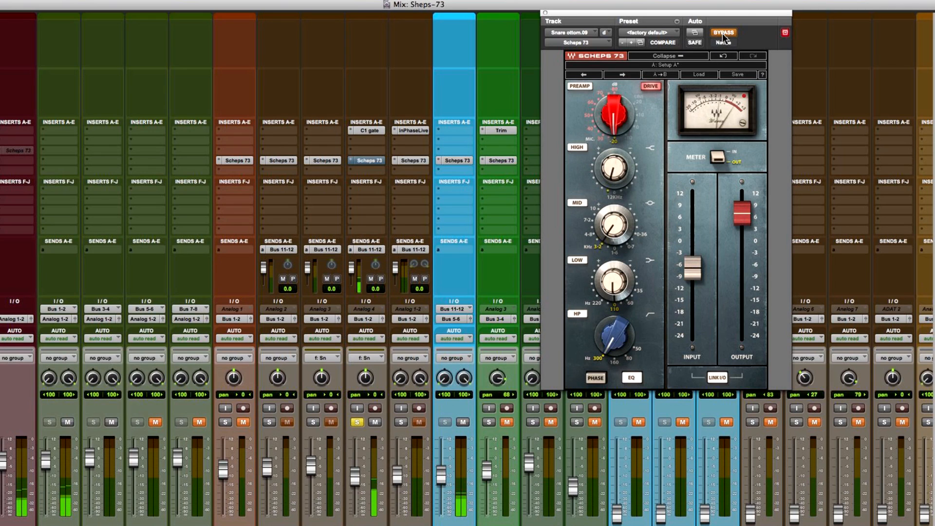
{"action": "left_click", "coordinate": [723, 33]}
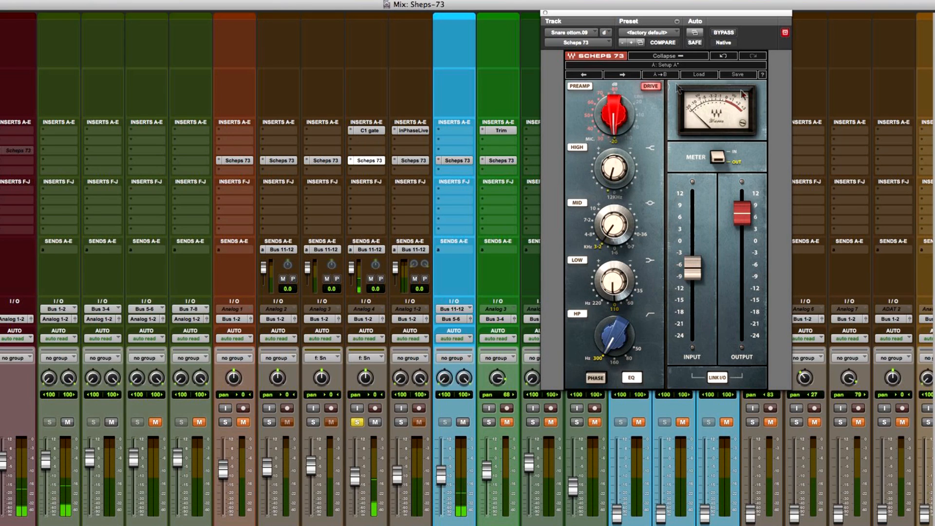
{"action": "left_click", "coordinate": [723, 33]}
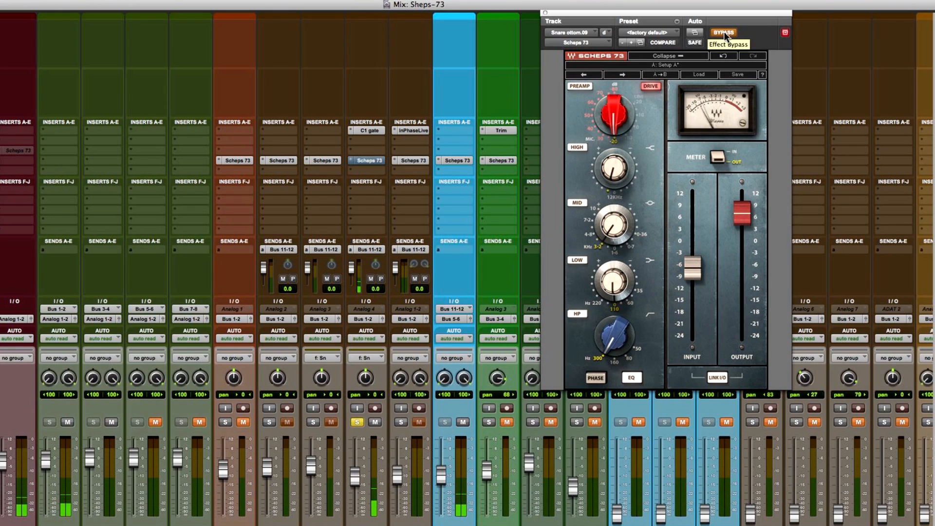
Reactivate the snare bottom's Scheps 73, solo the snare top with it, and blend the snare bottom back in from a low level.
{"action": "left_click", "coordinate": [723, 33]}
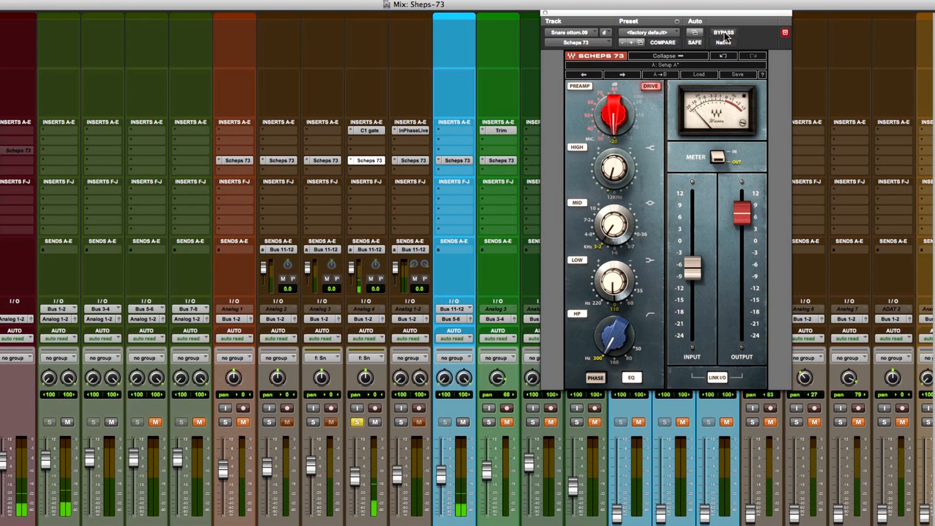
{"action": "left_click", "coordinate": [313, 422]}
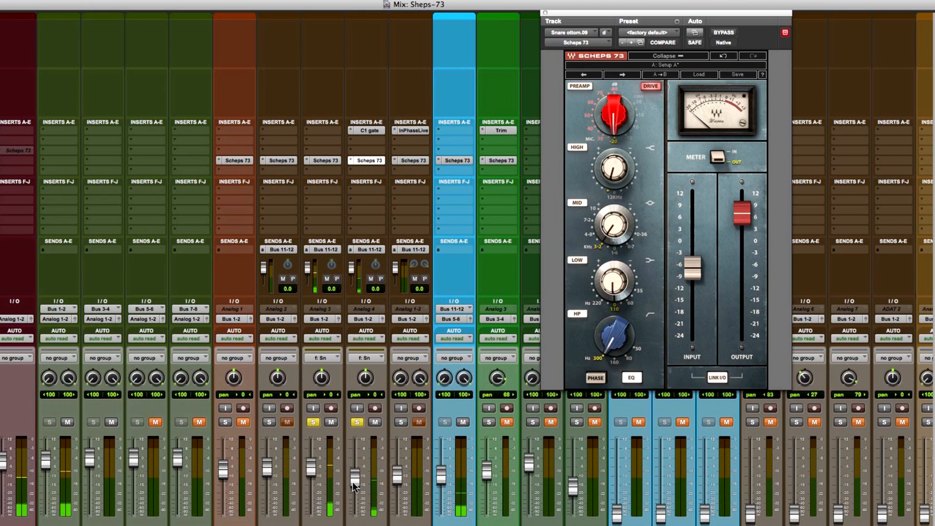
{"action": "left_click_drag", "start_coordinate": [353, 484], "coordinate": [357, 511]}
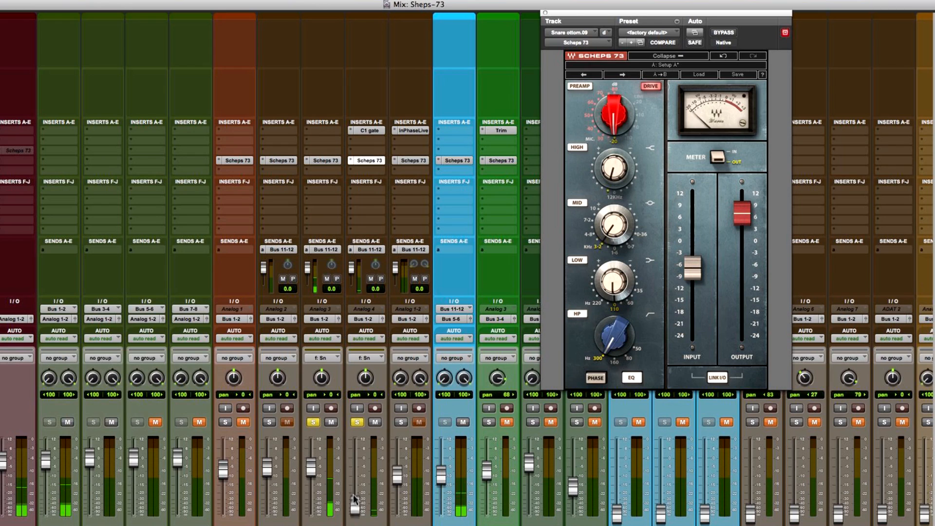
{"action": "left_click_drag", "start_coordinate": [355, 507], "coordinate": [354, 482]}
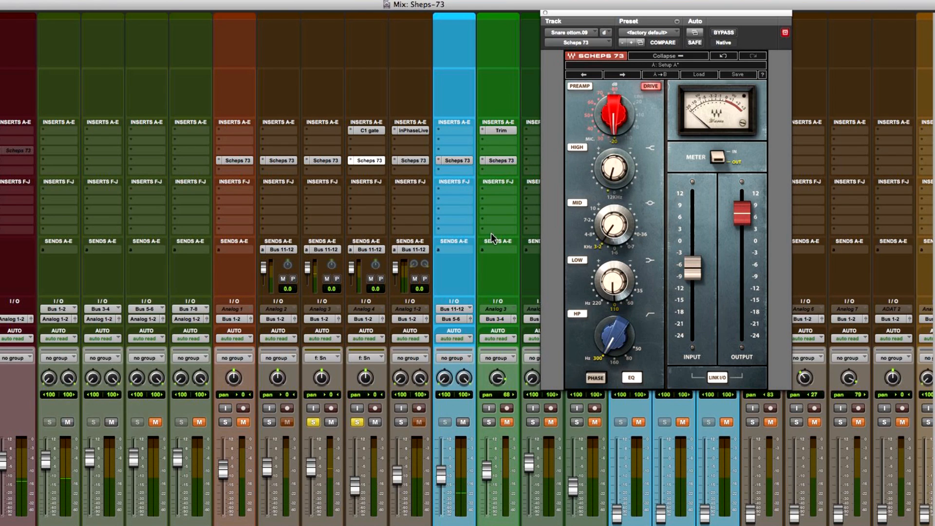
Clear both snare solos and compare the full drum kit with every Scheps 73 bypassed and active.
{"action": "left_click", "coordinate": [313, 422]}
{"action": "left_click", "coordinate": [357, 421]}
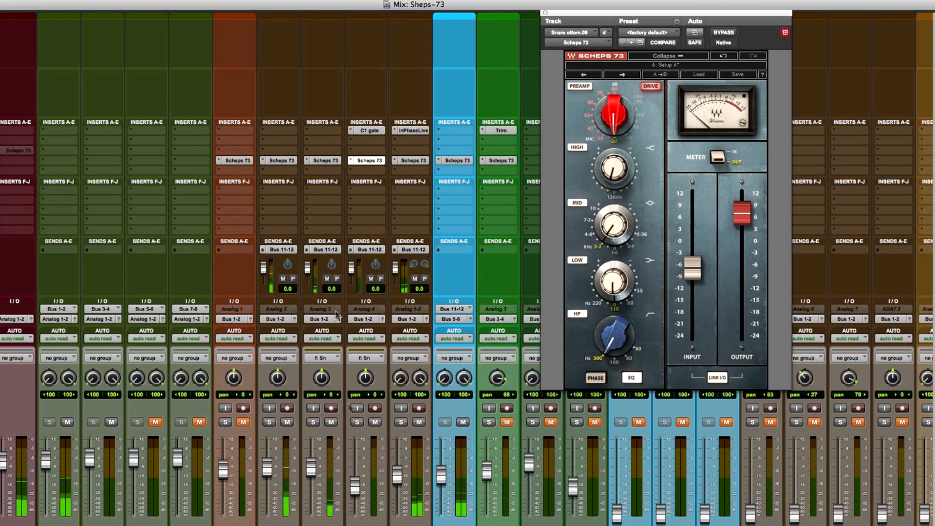
{"action": "left_click", "coordinate": [280, 161], "text": "alt+super"}
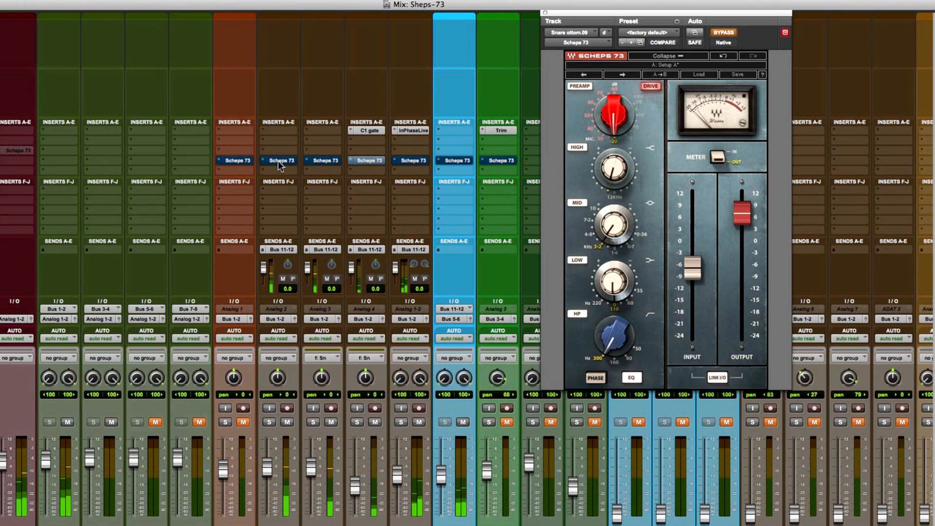
{"action": "left_click", "coordinate": [279, 163], "text": "alt+super"}
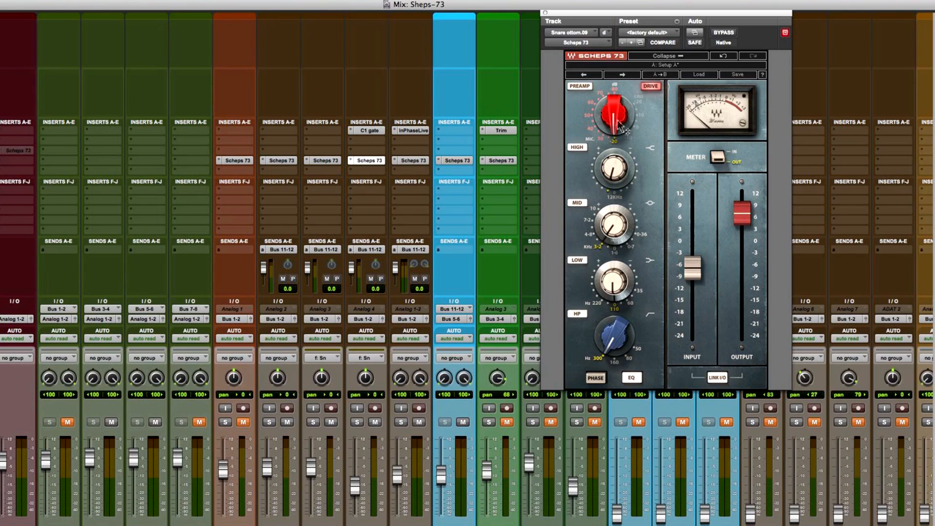
Open the Scheps 73 on the drum squash track fed by Bus 11-12, switch to Setup A, and engage Drive.
{"action": "left_click", "coordinate": [455, 161]}
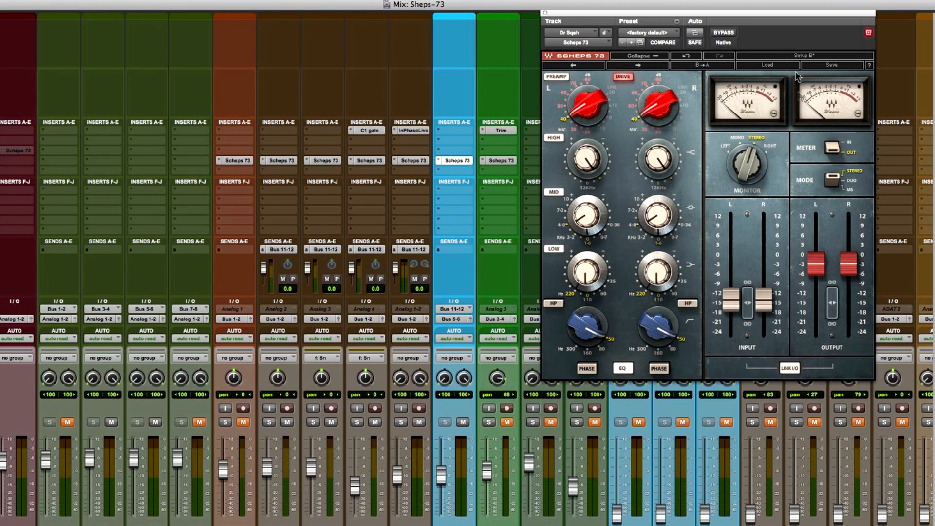
{"action": "left_click", "coordinate": [780, 60]}
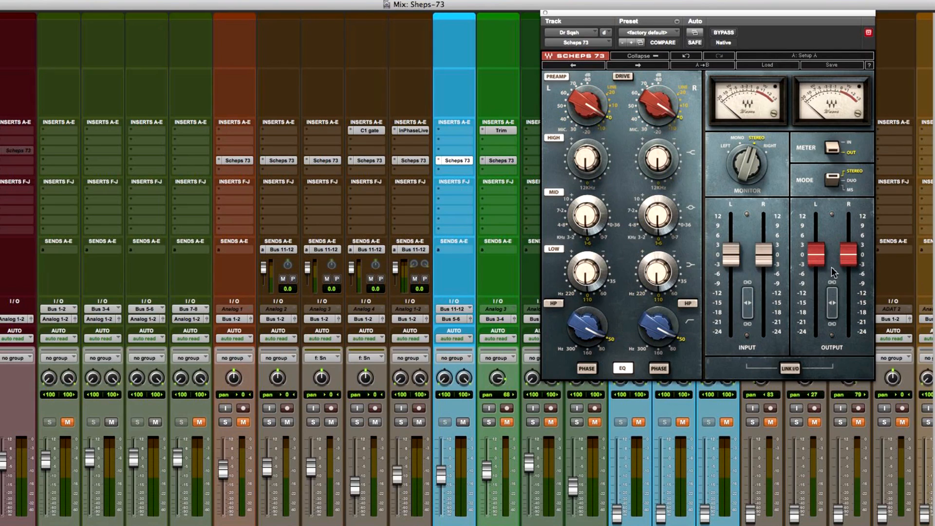
{"action": "left_click", "coordinate": [626, 77]}
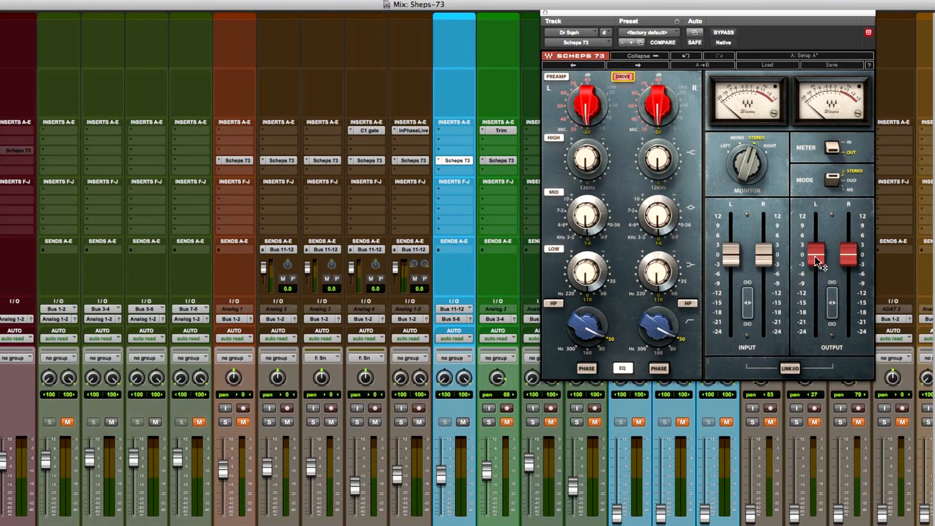
Lower the plugin's output level to about -4 dB and its input level to -6.5 dB.
{"action": "mouse_move", "coordinate": [817, 262]}
{"action": "left_click_drag", "start_coordinate": [818, 255], "coordinate": [818, 269]}
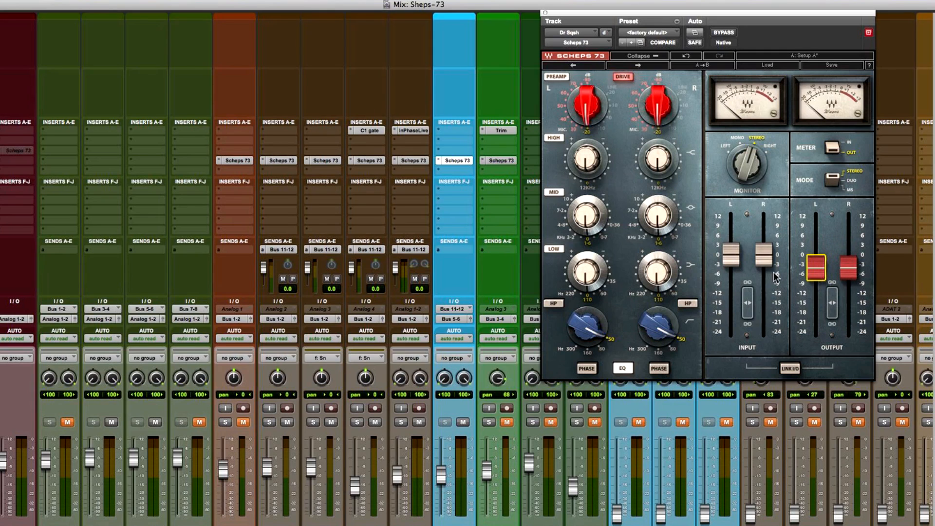
{"action": "left_click_drag", "start_coordinate": [763, 254], "coordinate": [763, 273]}
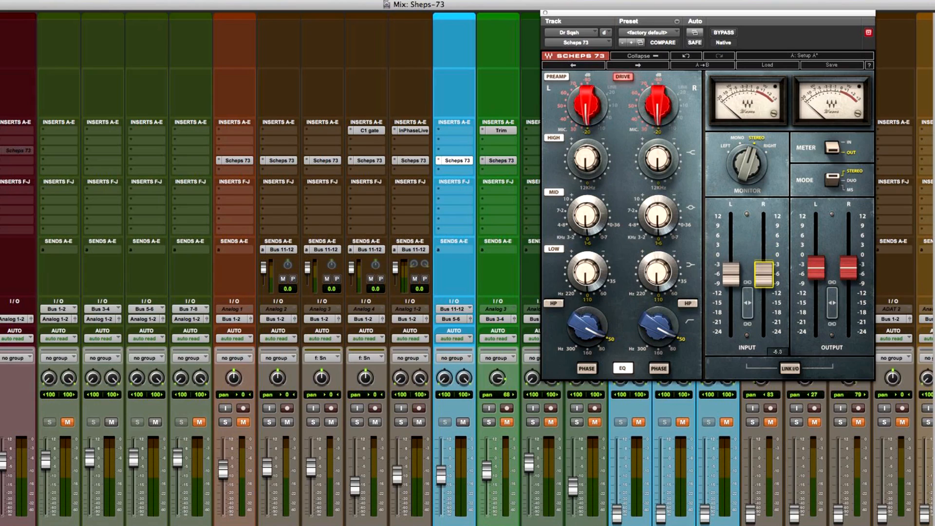
Raise the drum squash preamp gain to 40, audition it at 50, and return it to 40.
{"action": "left_click", "coordinate": [582, 129]}
{"action": "left_click", "coordinate": [574, 127]}
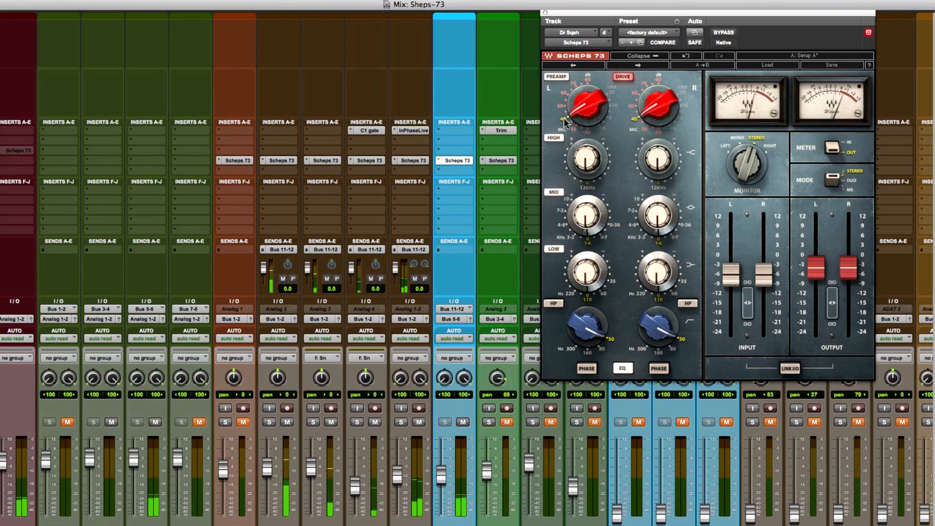
{"action": "left_click", "coordinate": [560, 106]}
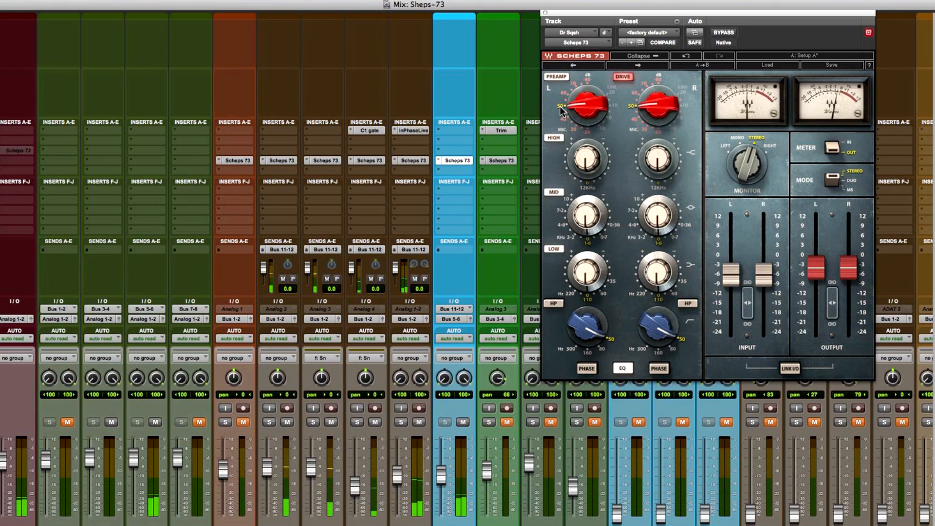
{"action": "left_click", "coordinate": [562, 119]}
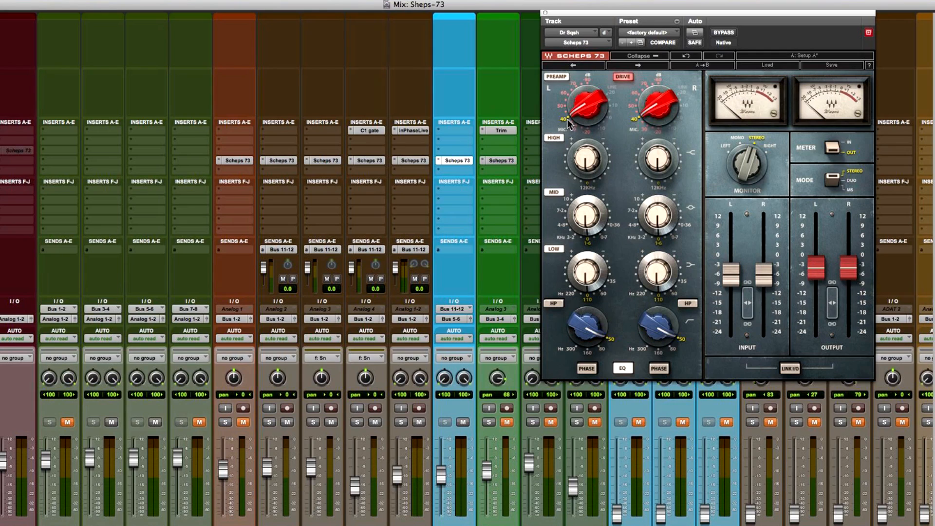
Link the plugin's input and output levels and lower the input to about -10 dB.
{"action": "left_click", "coordinate": [764, 278]}
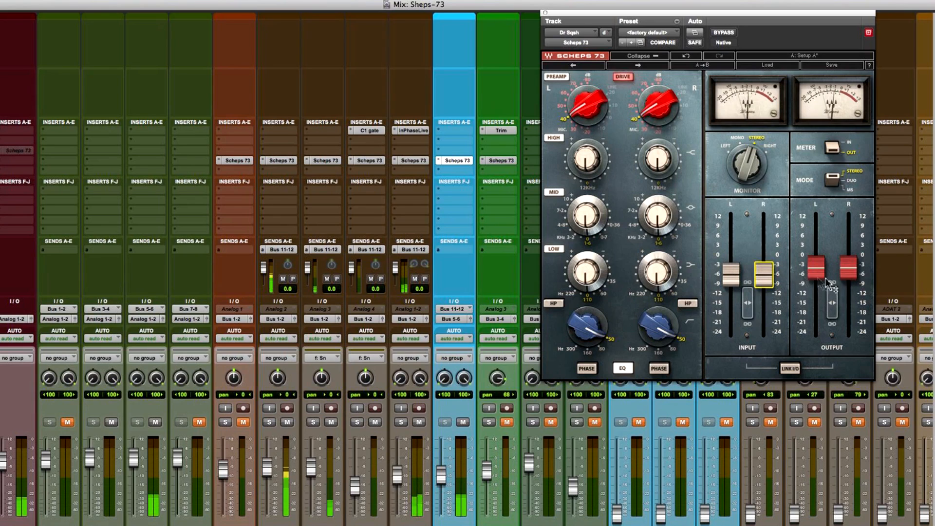
{"action": "mouse_move", "coordinate": [815, 274]}
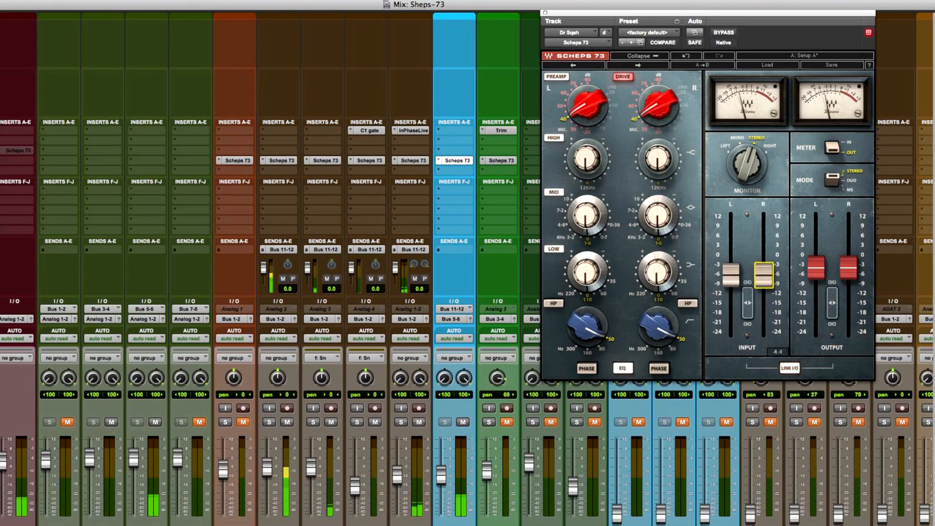
{"action": "mouse_move", "coordinate": [764, 271]}
{"action": "left_mouse_down"}
{"action": "mouse_move", "coordinate": [763, 324]}
{"action": "mouse_move", "coordinate": [763, 245]}
{"action": "mouse_move", "coordinate": [764, 295]}
{"action": "mouse_move", "coordinate": [764, 277]}
{"action": "mouse_move", "coordinate": [764, 288]}
{"action": "left_mouse_up"}
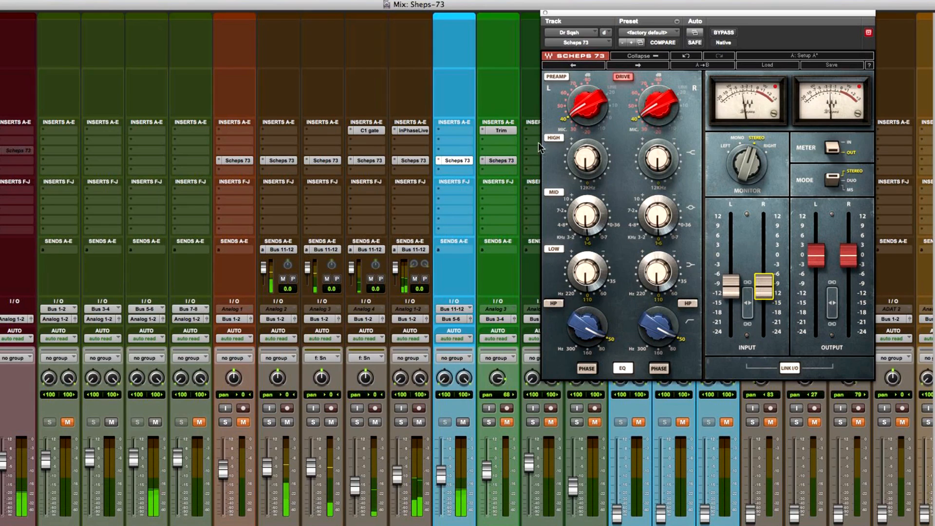
Shape the EQ with the 50 Hz high-pass, a 1.7 low boost at 60 Hz, a 4.3 mid boost at 3.2 kHz and a high-band boost.
{"action": "left_click", "coordinate": [554, 303]}
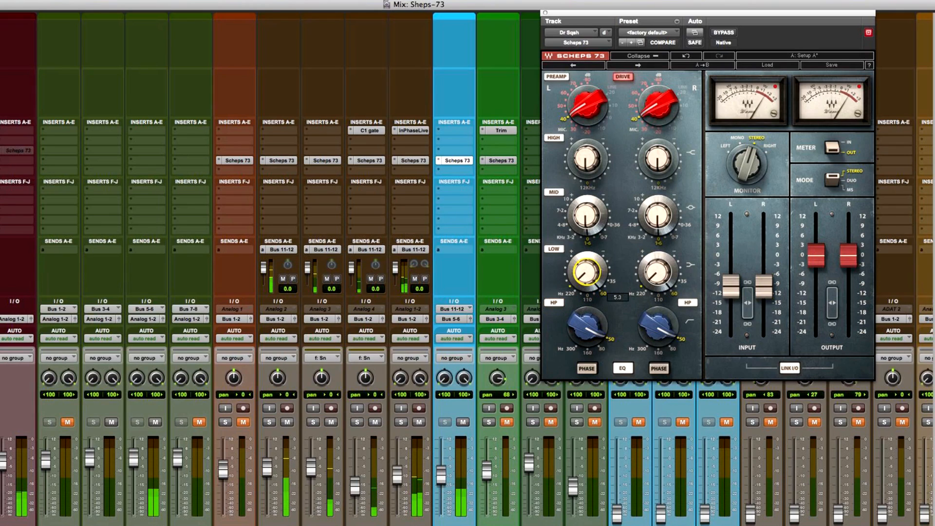
{"action": "left_click_drag", "start_coordinate": [587, 273], "coordinate": [587, 265]}
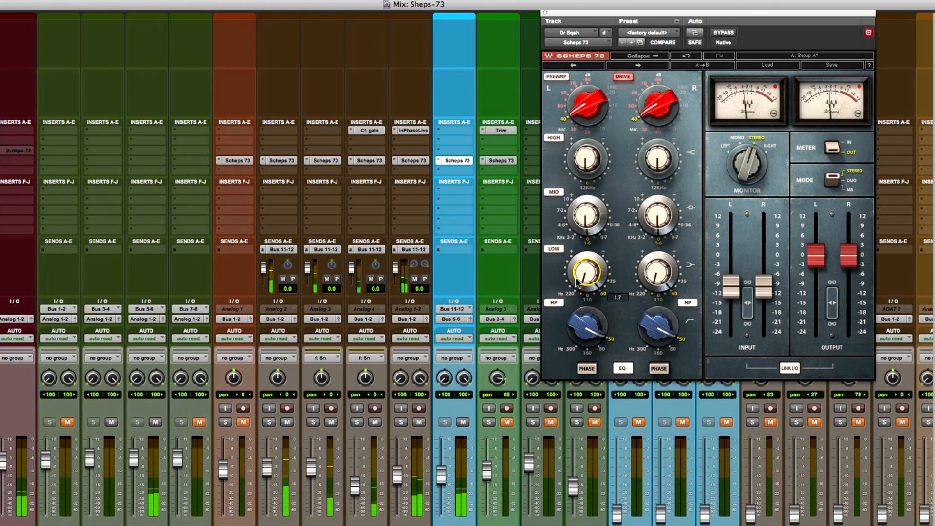
{"action": "left_click_drag", "start_coordinate": [587, 158], "coordinate": [566, 205]}
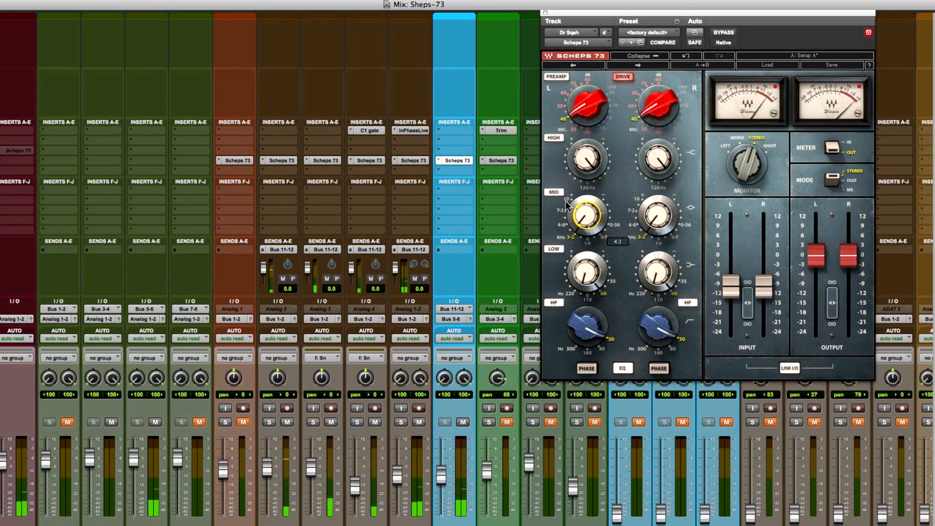
{"action": "left_click", "coordinate": [624, 369]}
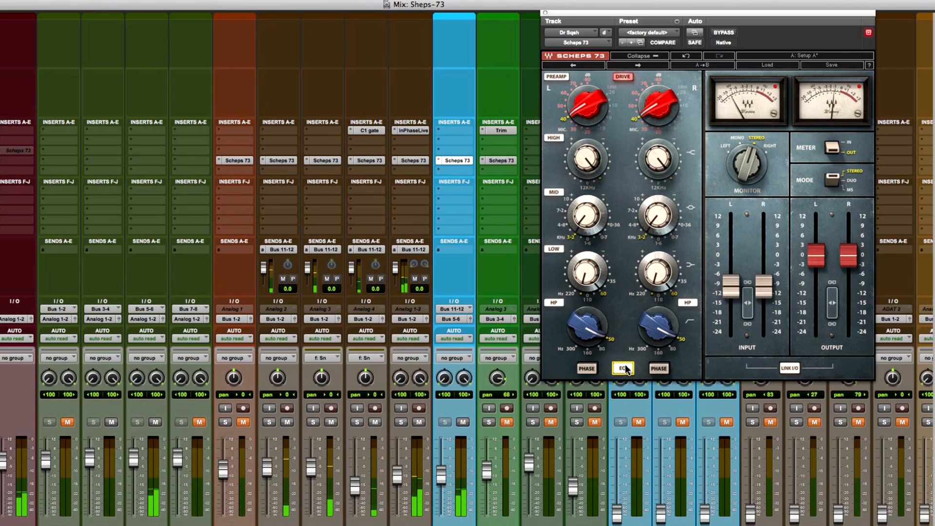
Compare Setup A with Setup B and with the plugin bypassed, ending on Setup A.
{"action": "left_click", "coordinate": [799, 57]}
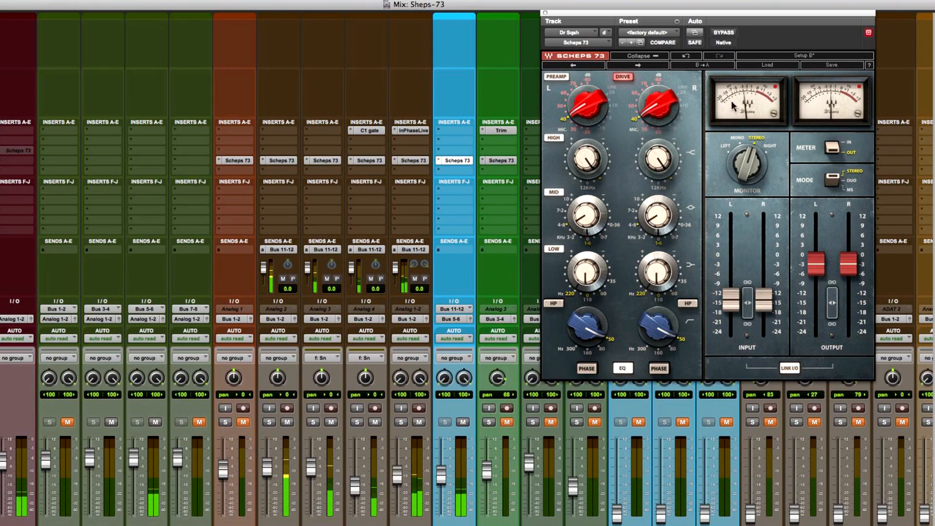
{"action": "left_click", "coordinate": [725, 32]}
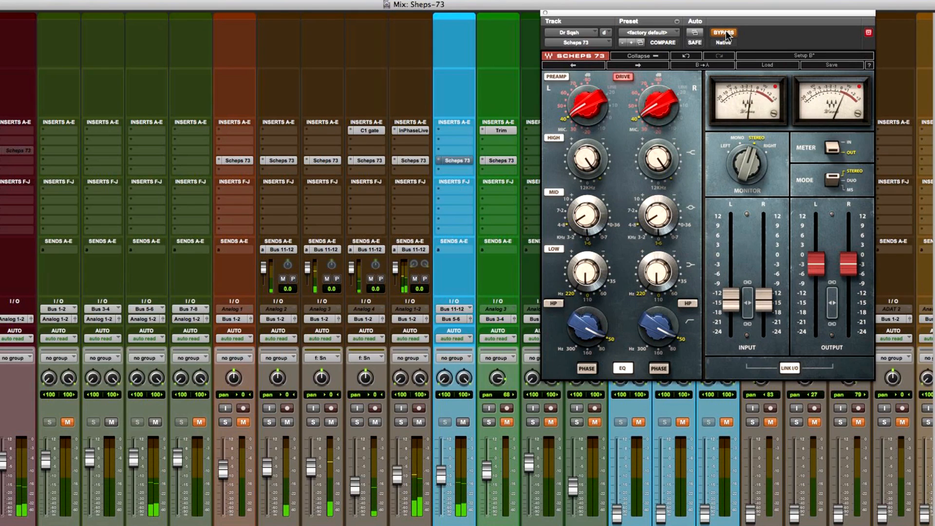
{"action": "left_click", "coordinate": [726, 32]}
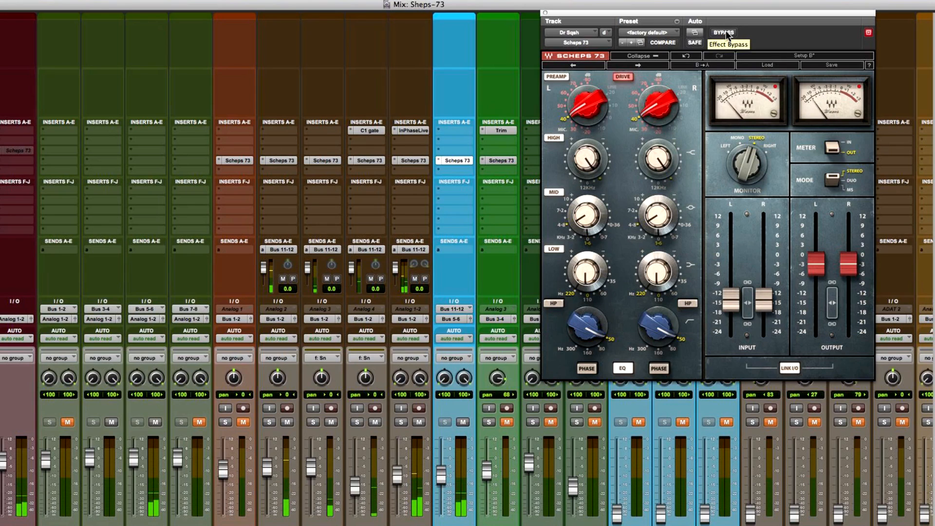
{"action": "left_click", "coordinate": [771, 57]}
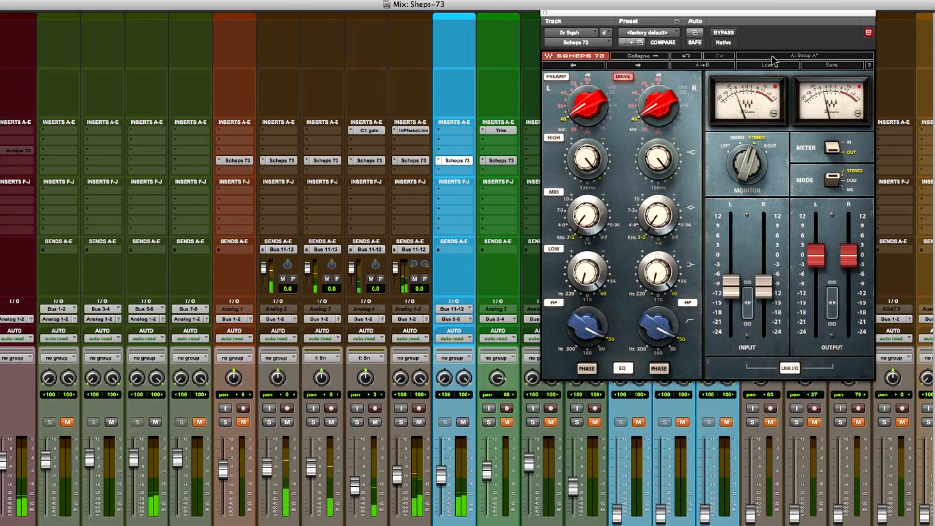
Unlink the plugin's input and output levels and lower the output to about -4 dB.
{"action": "left_click", "coordinate": [790, 368]}
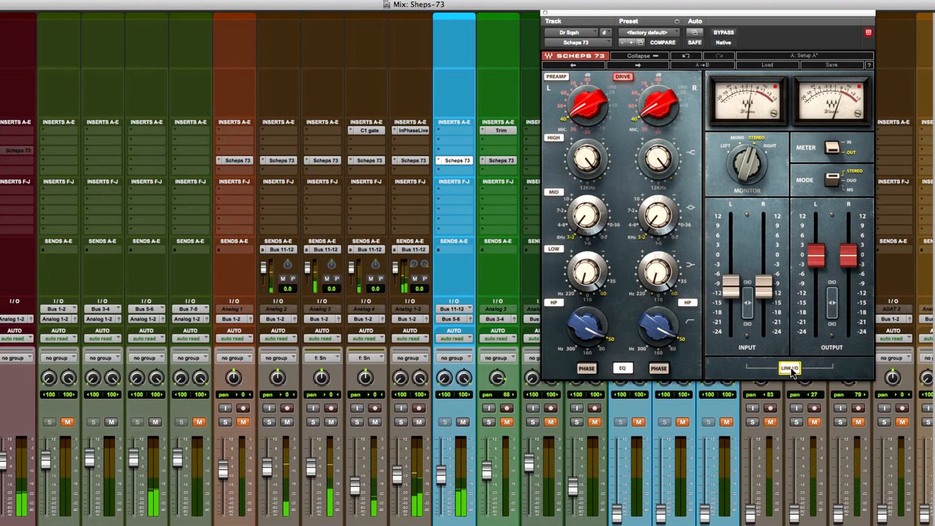
{"action": "left_click", "coordinate": [789, 368]}
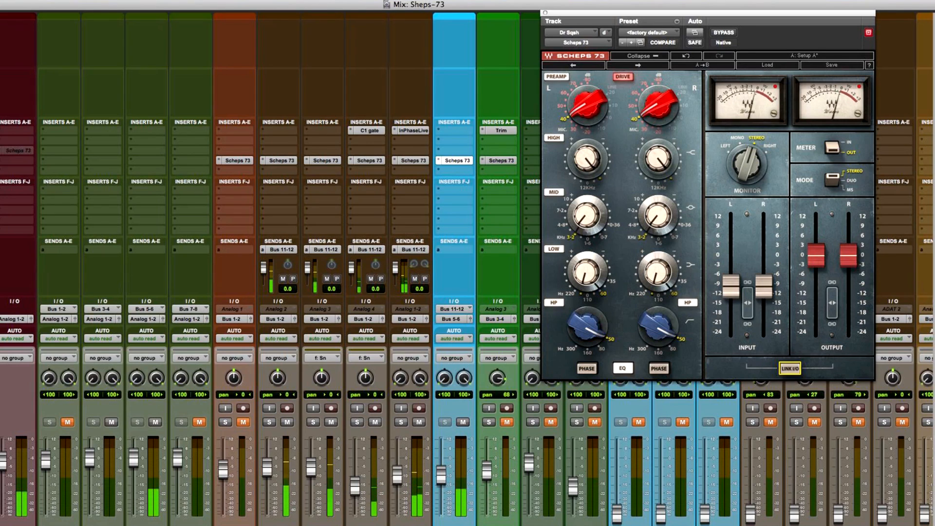
{"action": "left_click_drag", "start_coordinate": [819, 261], "coordinate": [820, 291]}
Compare the level-matched drum squash with the plugin bypassed and between Setup A and Setup B, finishing on Setup A.
{"action": "left_click", "coordinate": [715, 32]}
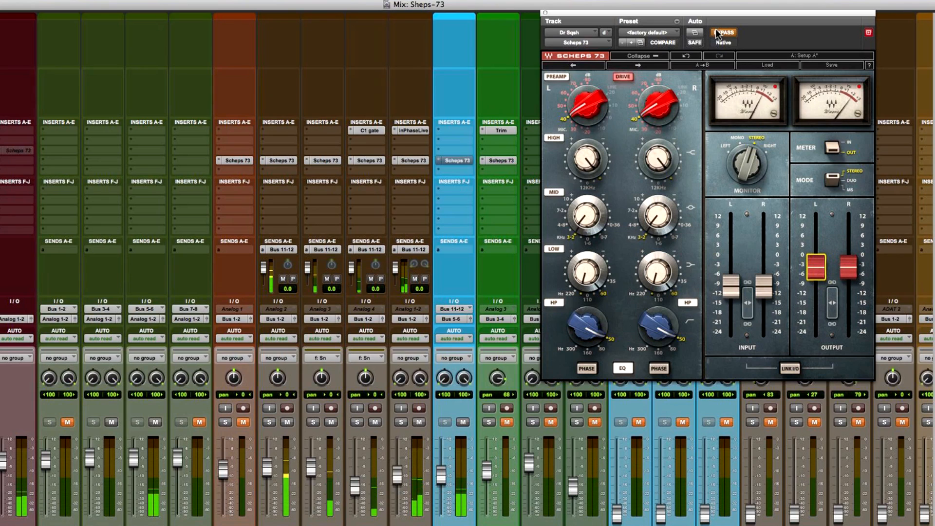
{"action": "left_click", "coordinate": [716, 33]}
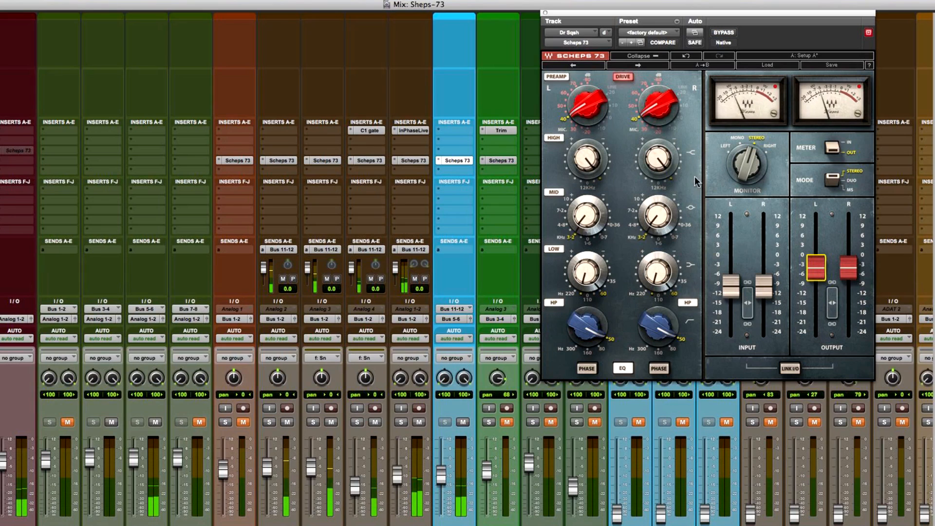
{"action": "left_click", "coordinate": [760, 56]}
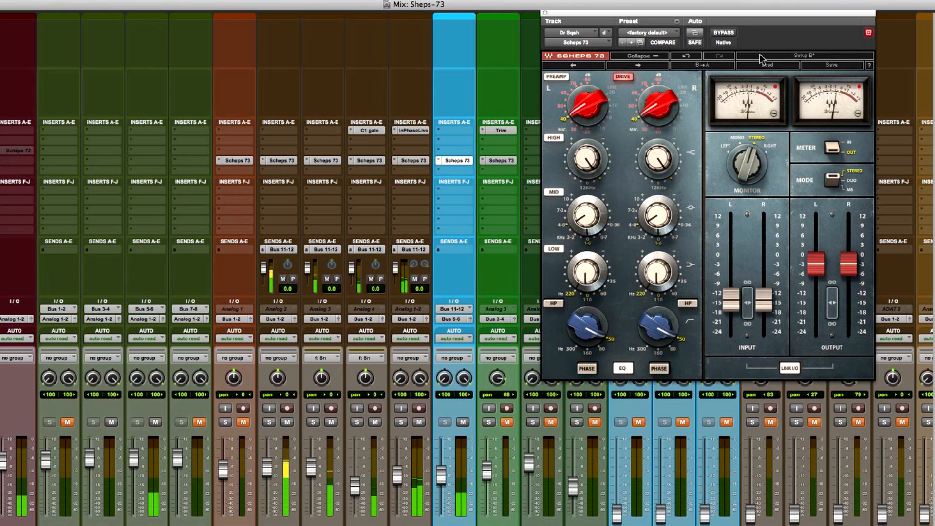
{"action": "left_click", "coordinate": [760, 56]}
{"action": "left_click", "coordinate": [761, 56]}
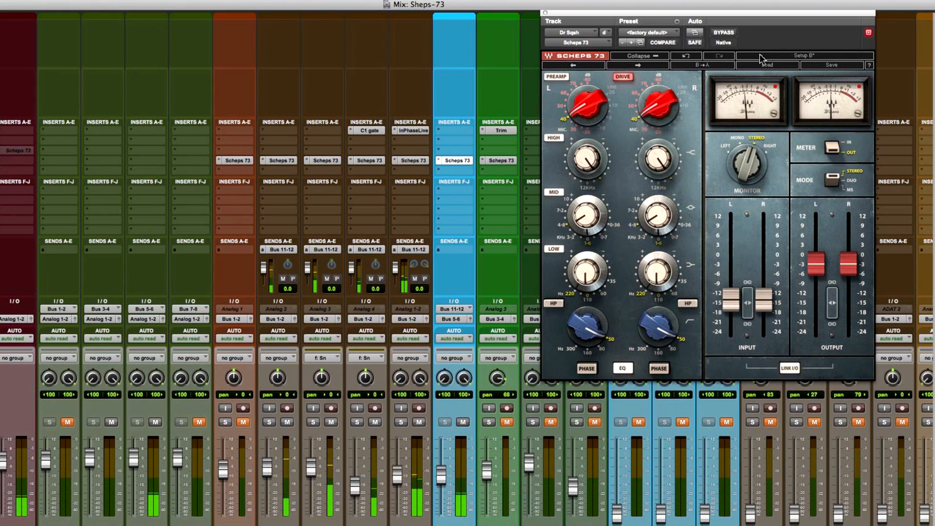
{"action": "left_click", "coordinate": [761, 56]}
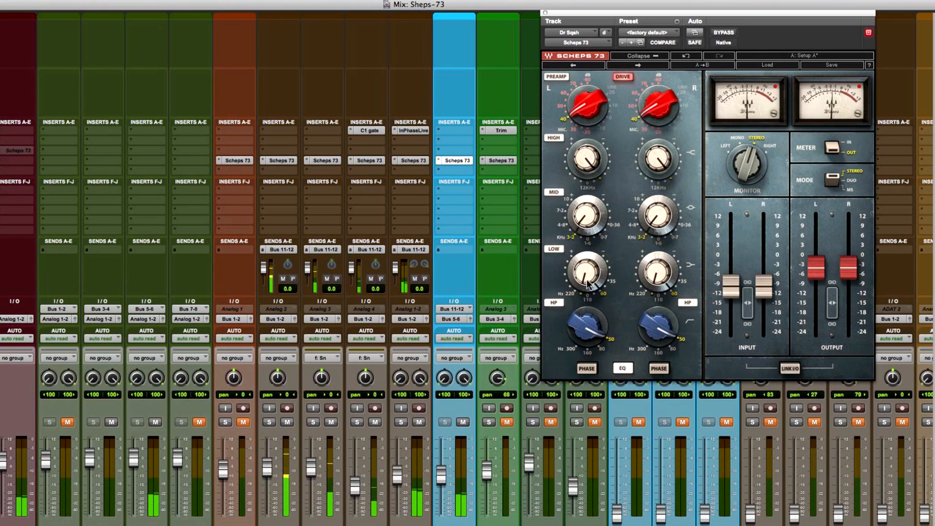
Pull the drum squash track's level fully down and blend it back in under the drums.
{"action": "left_click_drag", "start_coordinate": [444, 480], "coordinate": [444, 519]}
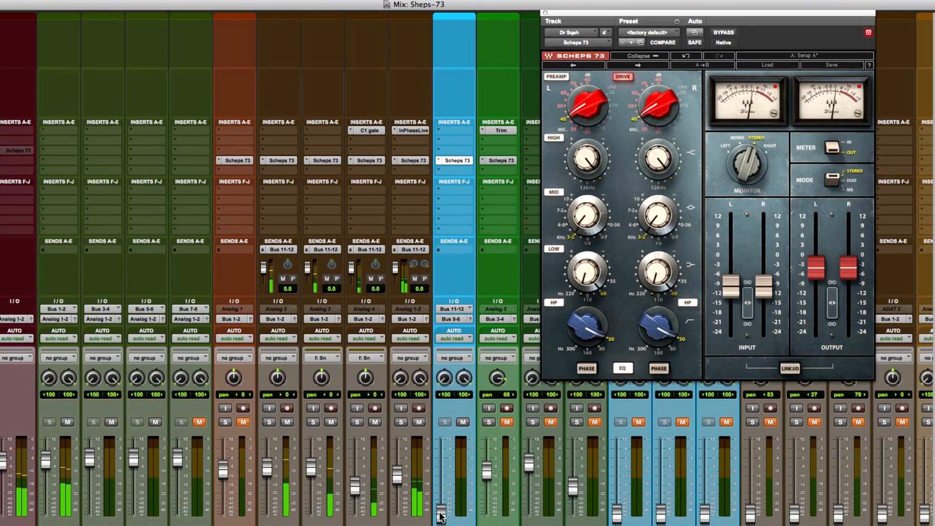
{"action": "left_click_drag", "start_coordinate": [441, 516], "coordinate": [439, 479]}
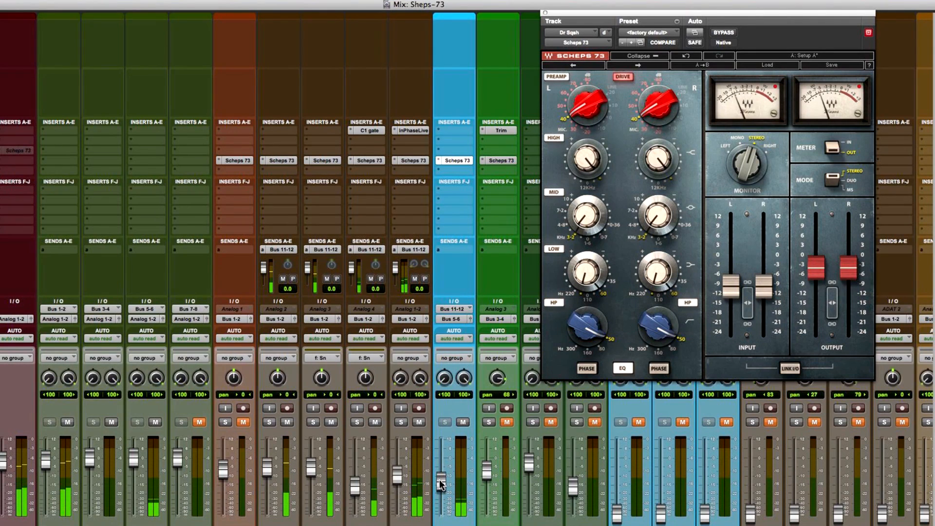
Compare the drums with and without the drum squash track, and with its Scheps 73 EQ section toggled.
{"action": "left_click", "coordinate": [461, 423]}
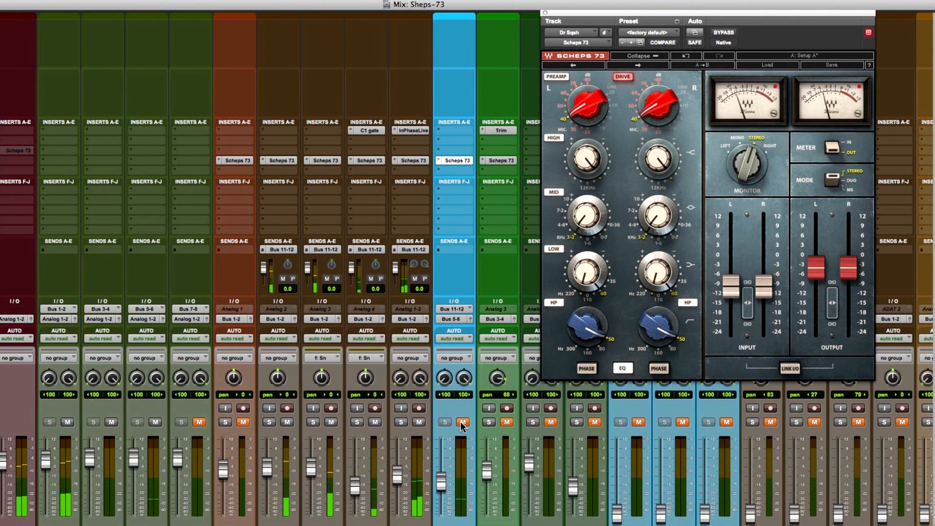
{"action": "left_click", "coordinate": [461, 422]}
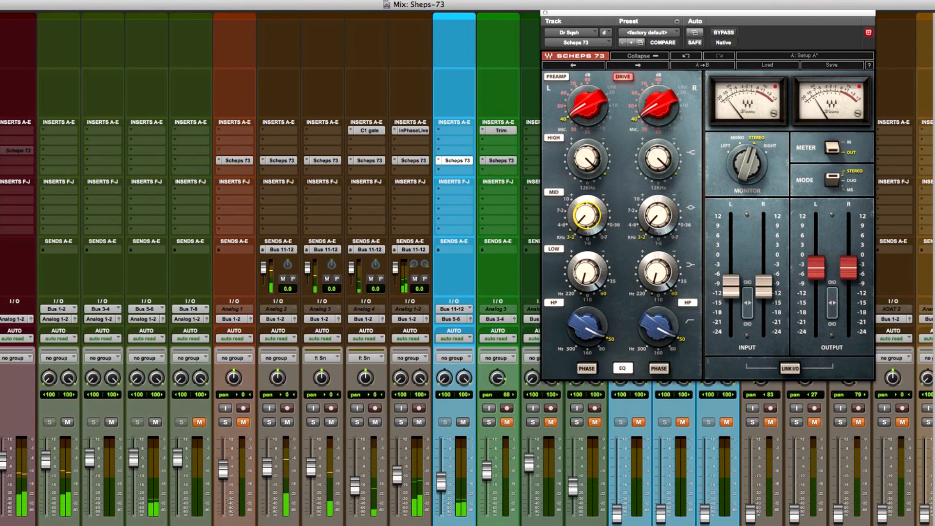
{"action": "mouse_move", "coordinate": [583, 282]}
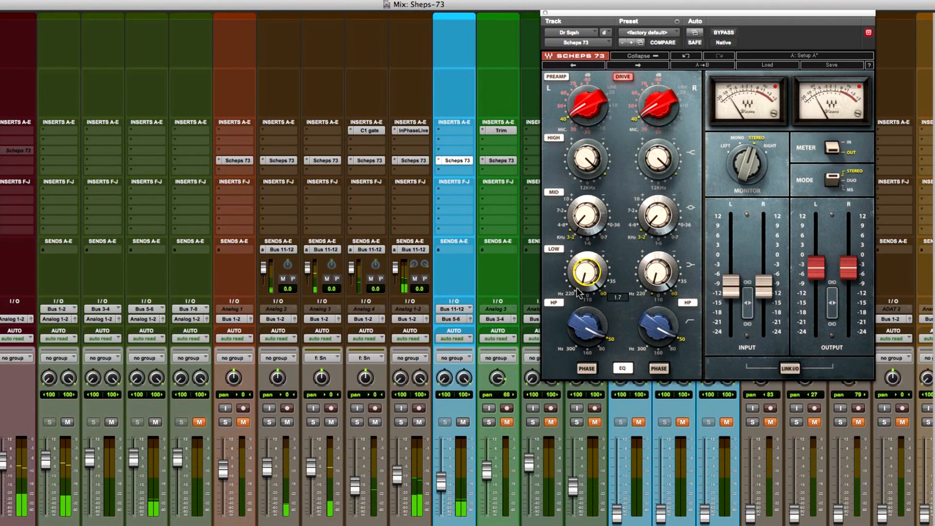
{"action": "left_click", "coordinate": [623, 368]}
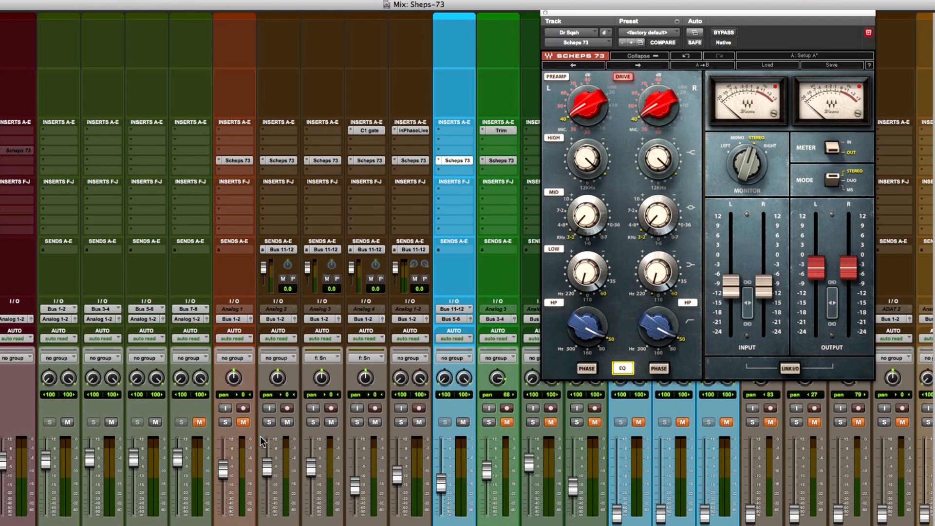
Unmute and solo the bass track and bring up its Scheps 73 clear of the neighbouring channels.
{"action": "left_click", "coordinate": [244, 423]}
{"action": "left_click", "coordinate": [226, 421]}
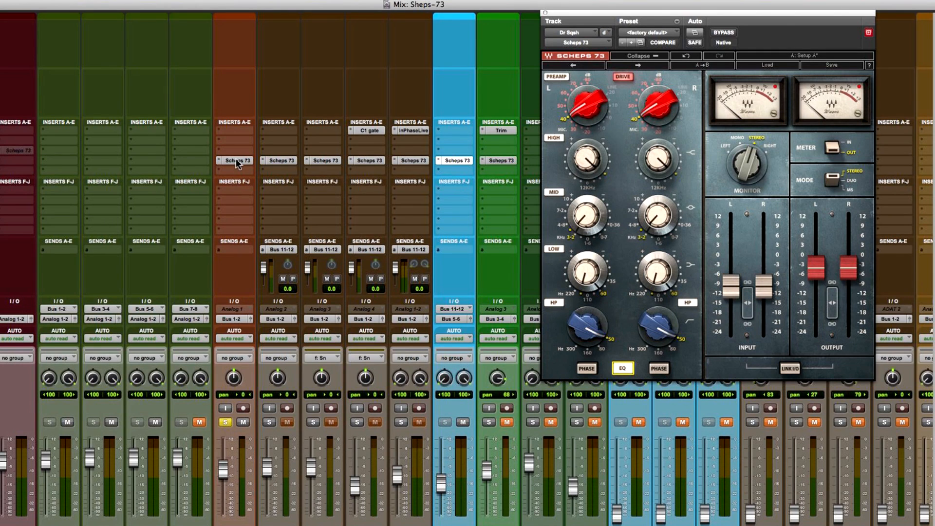
{"action": "left_click", "coordinate": [235, 161]}
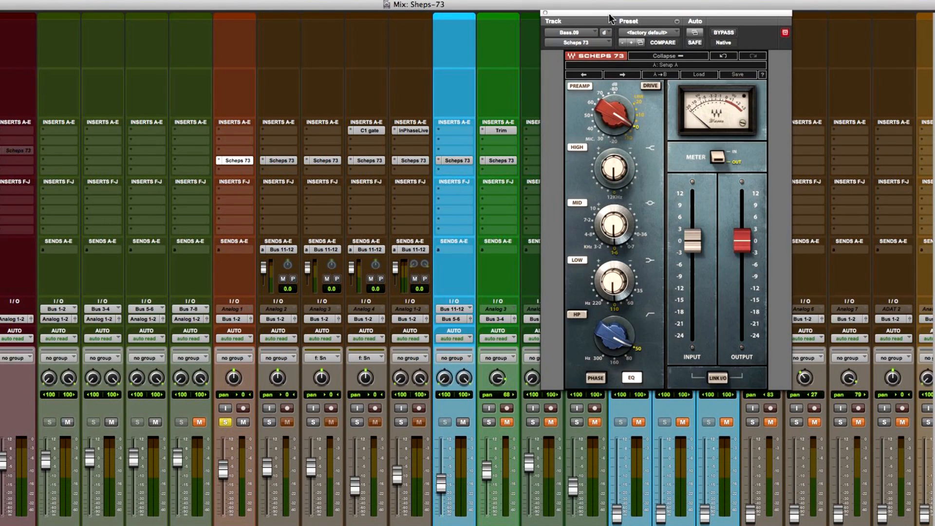
{"action": "left_click_drag", "start_coordinate": [610, 19], "coordinate": [567, 19]}
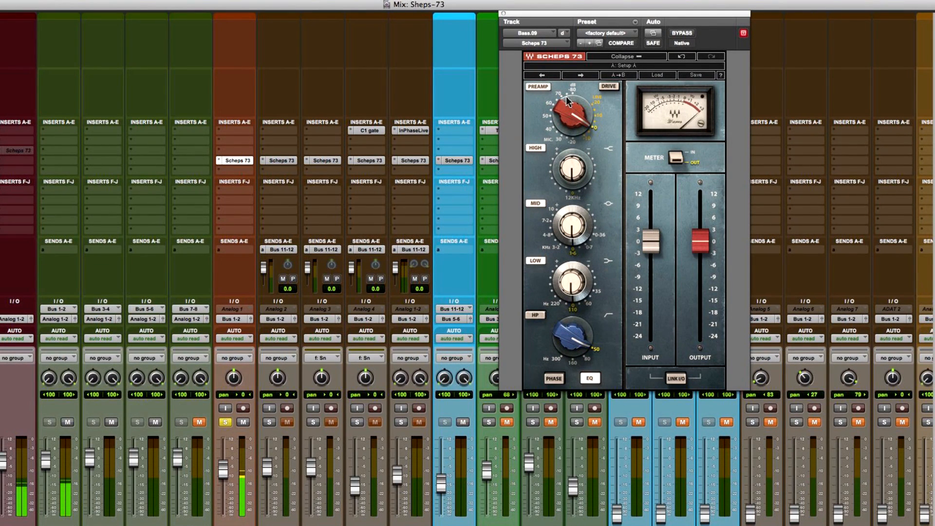
Engage Drive on the bass preamp at -20 and try a linked input level of 2.6 dB against bypass.
{"action": "left_click", "coordinate": [609, 87]}
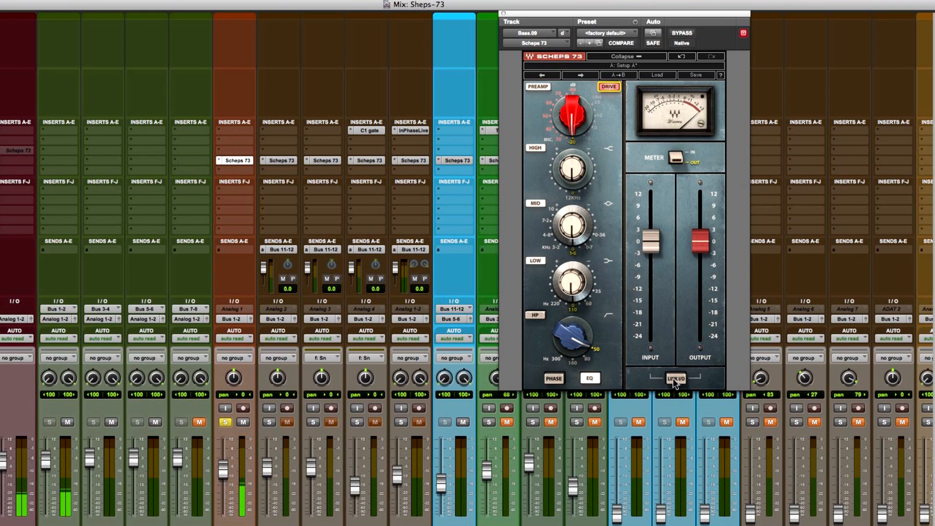
{"action": "mouse_move", "coordinate": [652, 240]}
{"action": "left_mouse_down"}
{"action": "mouse_move", "coordinate": [651, 280]}
{"action": "mouse_move", "coordinate": [651, 234]}
{"action": "mouse_move", "coordinate": [638, 246]}
{"action": "left_mouse_up"}
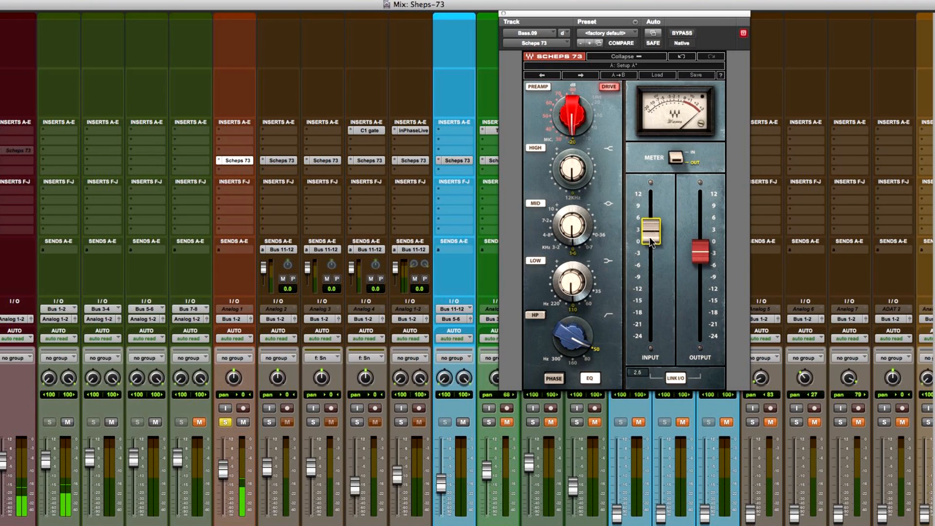
{"action": "left_click", "coordinate": [680, 35]}
{"action": "left_click", "coordinate": [680, 35]}
{"action": "mouse_move", "coordinate": [652, 231]}
{"action": "left_mouse_down"}
{"action": "mouse_move", "coordinate": [651, 263]}
{"action": "mouse_move", "coordinate": [647, 244]}
{"action": "left_mouse_up"}
Try the bass preamp at -30 with the linked input at -6.0 dB and the unlinked output near 0 dB.
{"action": "left_click", "coordinate": [559, 141]}
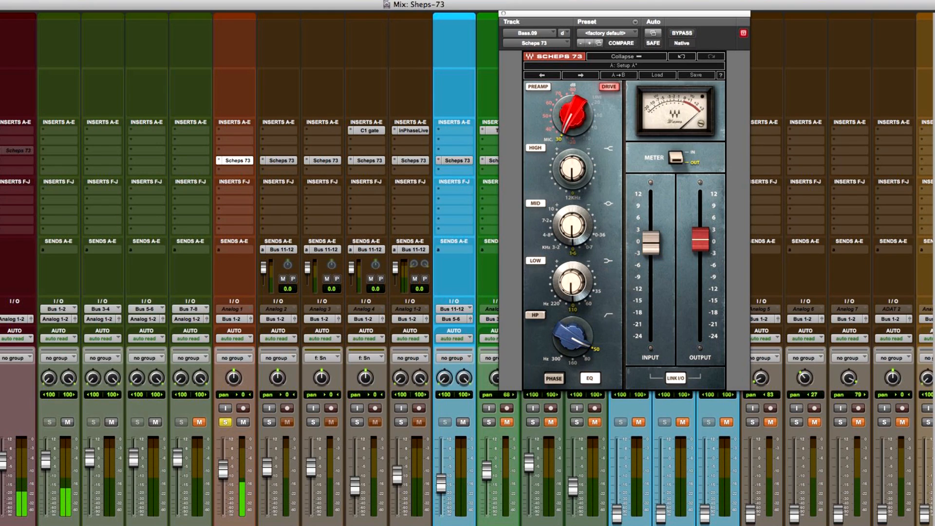
{"action": "left_click_drag", "start_coordinate": [651, 242], "coordinate": [663, 282]}
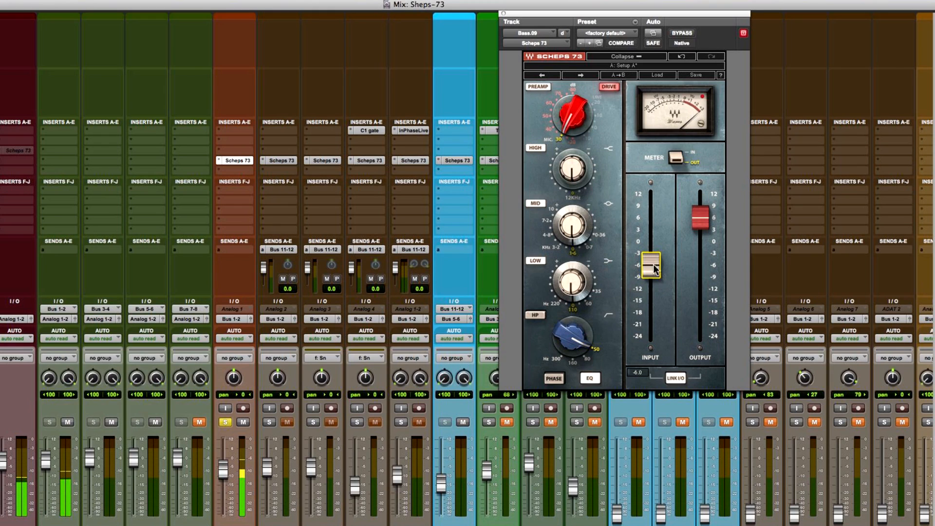
{"action": "left_click", "coordinate": [675, 379]}
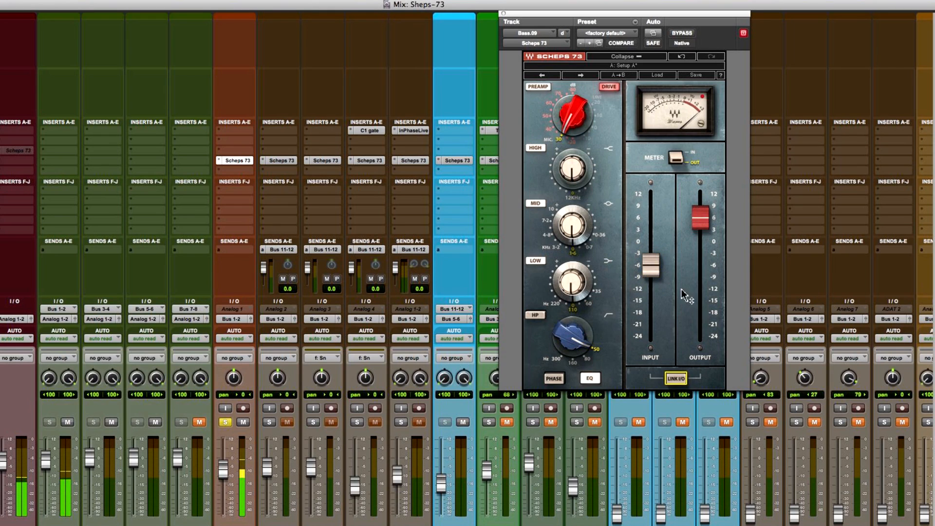
{"action": "left_click_drag", "start_coordinate": [701, 217], "coordinate": [701, 242]}
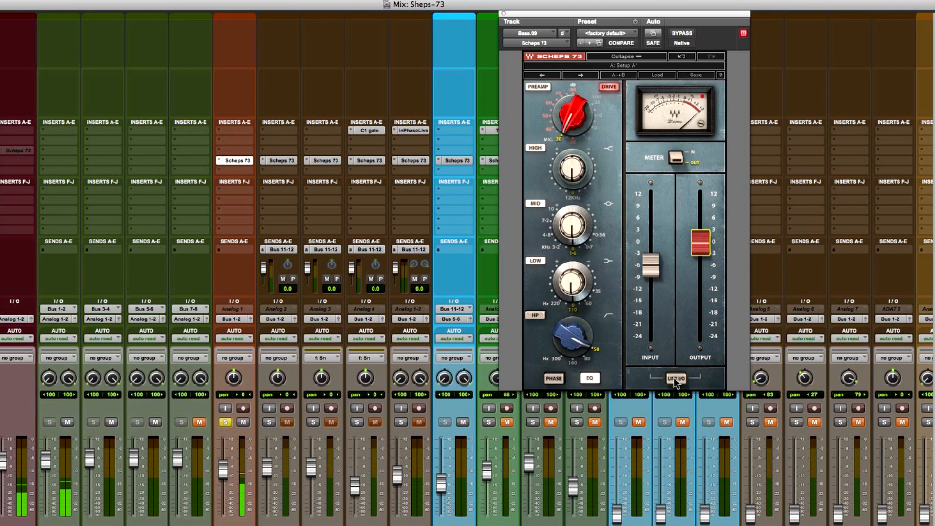
Set the bass preamp to -20 and the linked input to about -4 dB, checking the result against bypass.
{"action": "mouse_move", "coordinate": [651, 265]}
{"action": "left_mouse_down"}
{"action": "mouse_move", "coordinate": [651, 285]}
{"action": "mouse_move", "coordinate": [652, 255]}
{"action": "mouse_move", "coordinate": [651, 265]}
{"action": "left_mouse_up"}
{"action": "left_click", "coordinate": [571, 142]}
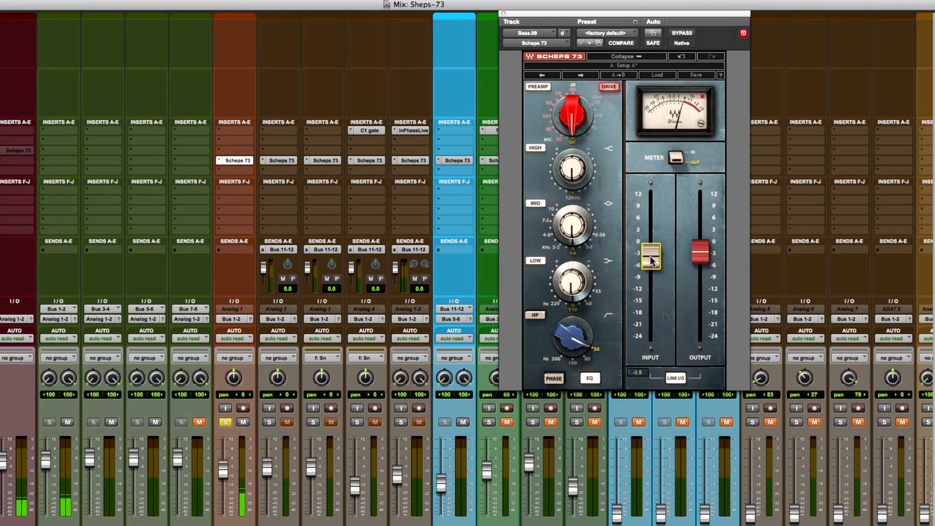
{"action": "left_click", "coordinate": [679, 33]}
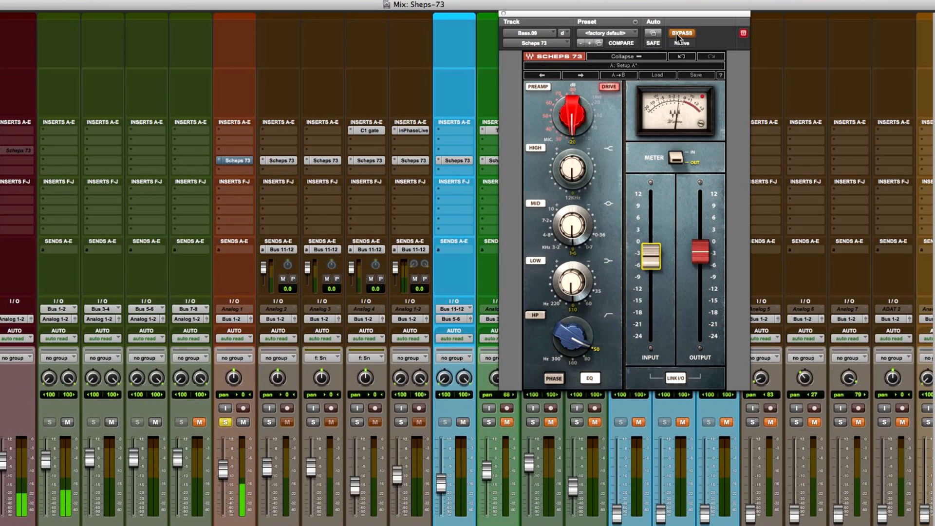
{"action": "left_click", "coordinate": [679, 33]}
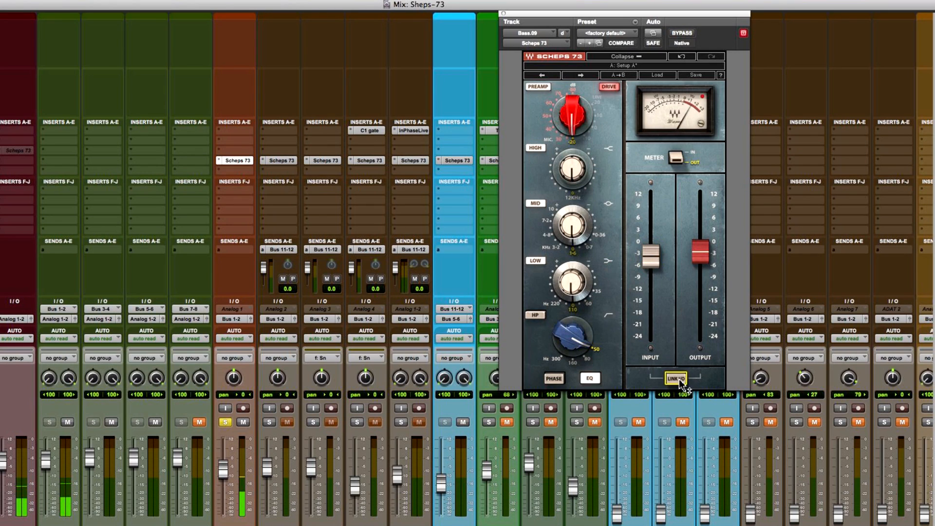
Unlink the bass levels, set the output to about 0 dB, and compare the level-matched sound with bypass.
{"action": "left_click_drag", "start_coordinate": [700, 252], "coordinate": [700, 241]}
{"action": "left_click", "coordinate": [681, 33]}
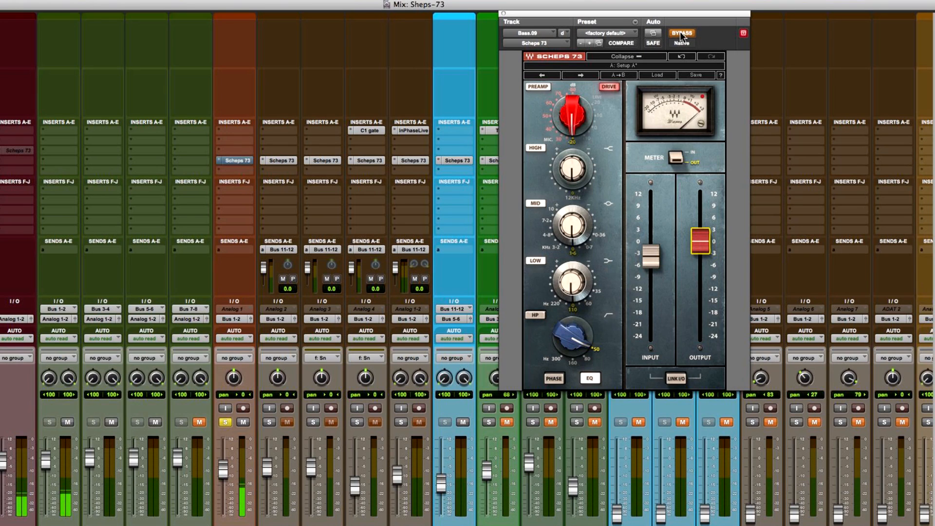
{"action": "left_click", "coordinate": [681, 34]}
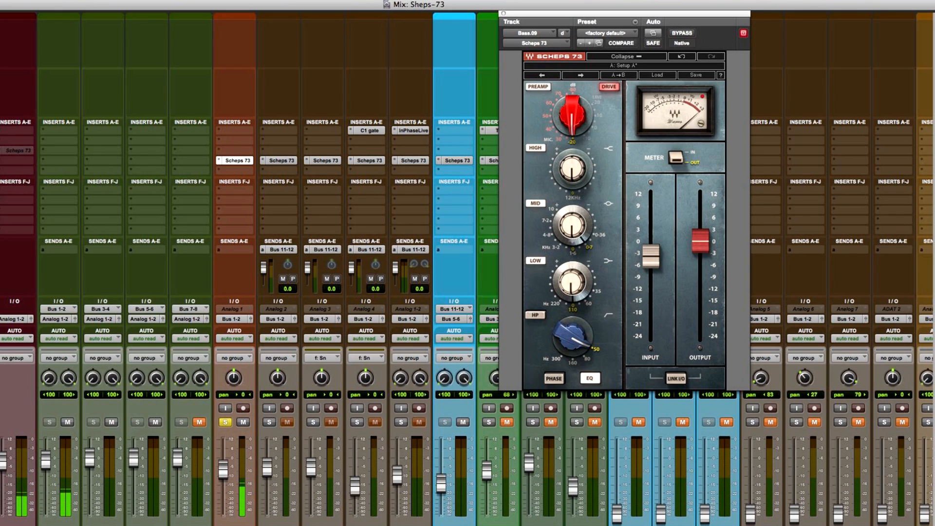
Shape the bass EQ with the mid band at 0.7 kHz, the low band at 220 Hz and a high boost, checking it with the EQ switch.
{"action": "left_click_drag", "start_coordinate": [572, 225], "coordinate": [572, 238]}
{"action": "left_click_drag", "start_coordinate": [572, 281], "coordinate": [573, 285]}
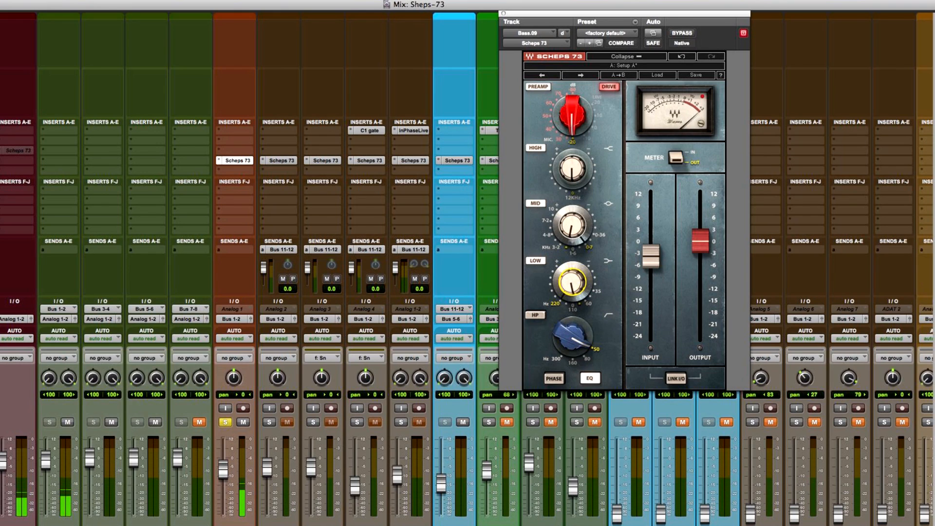
{"action": "left_click_drag", "start_coordinate": [572, 169], "coordinate": [553, 162]}
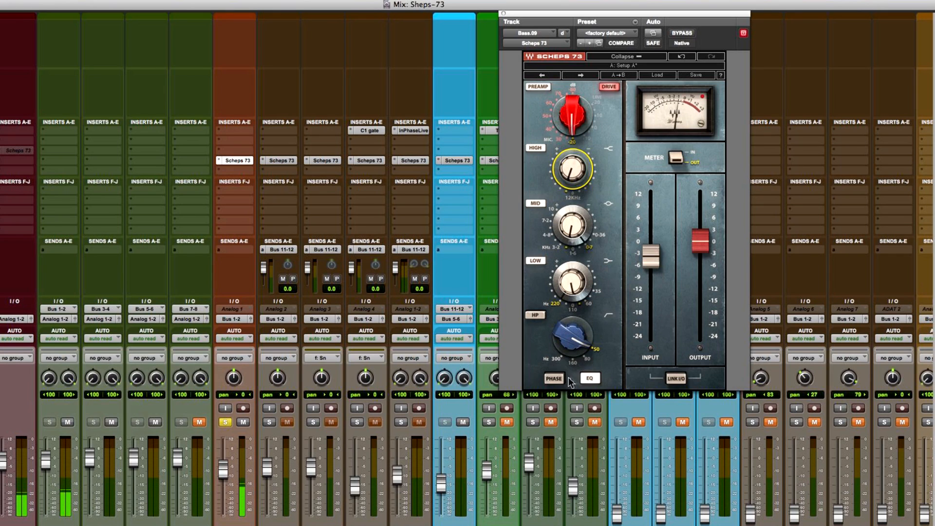
{"action": "left_click", "coordinate": [591, 380]}
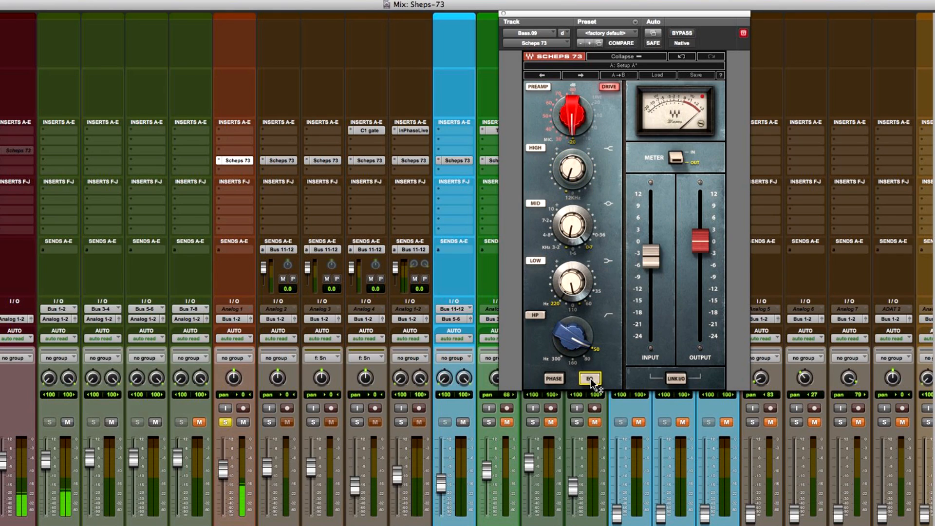
{"action": "left_click", "coordinate": [651, 256]}
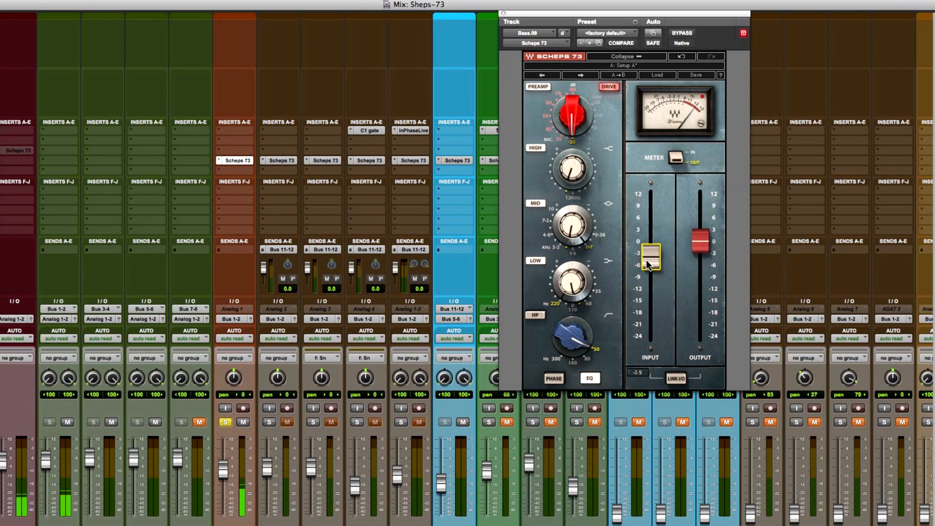
Compare Setup A with Setup B on the soloed bass, finishing on Setup B.
{"action": "left_click", "coordinate": [646, 67]}
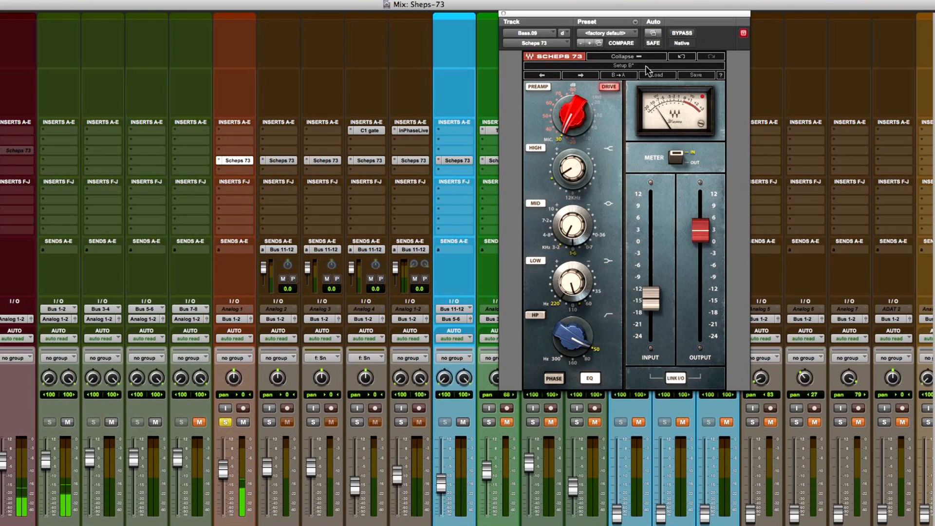
{"action": "left_click", "coordinate": [646, 66]}
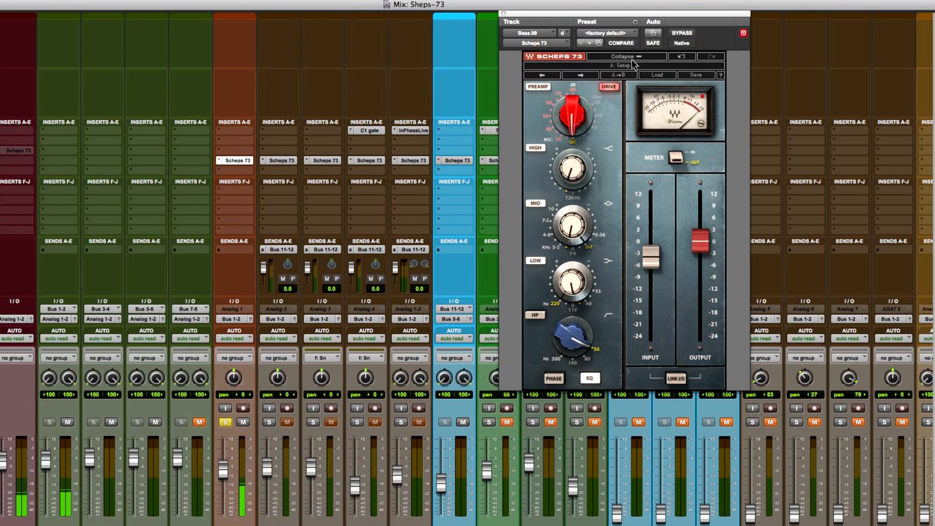
{"action": "left_click", "coordinate": [632, 68]}
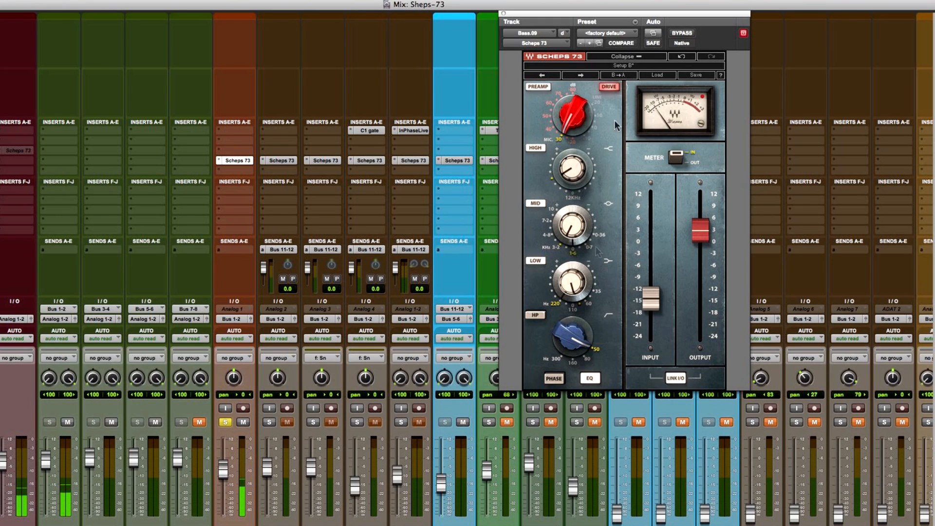
{"action": "left_click", "coordinate": [620, 69]}
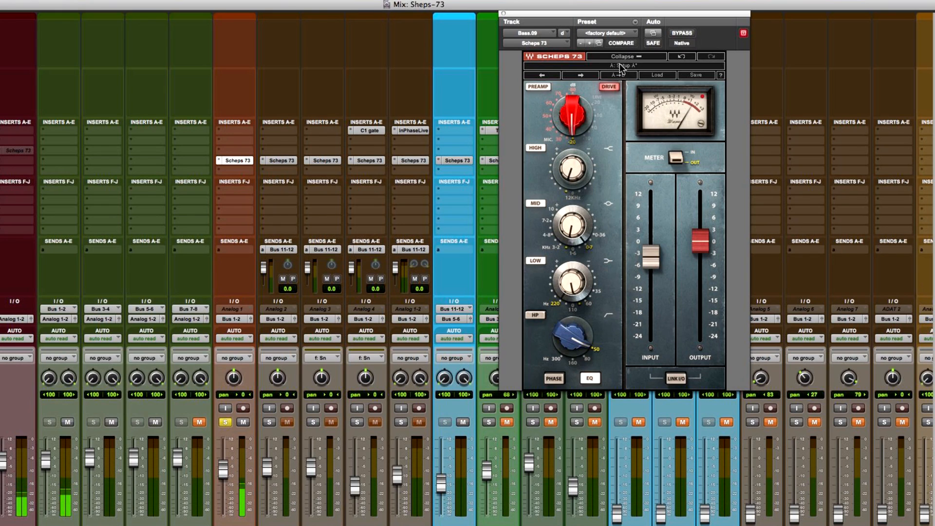
{"action": "left_click", "coordinate": [621, 68]}
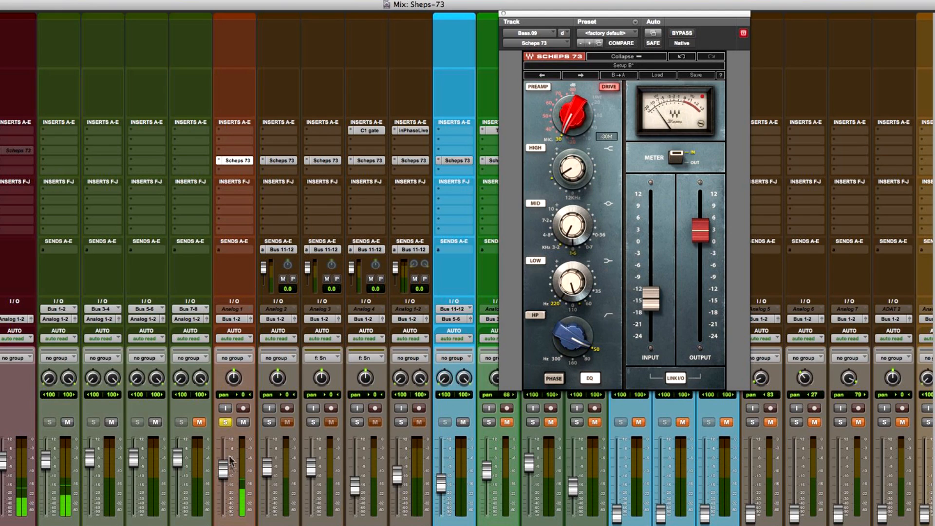
Unsolo the bass and raise its track level slightly in the mix, checking Setup B against bypass.
{"action": "left_click", "coordinate": [225, 422]}
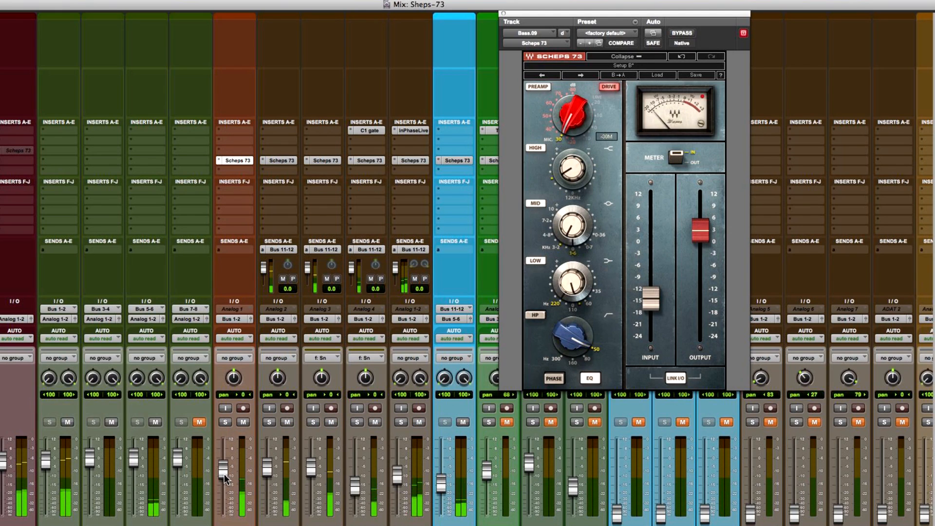
{"action": "left_click_drag", "start_coordinate": [224, 475], "coordinate": [223, 471]}
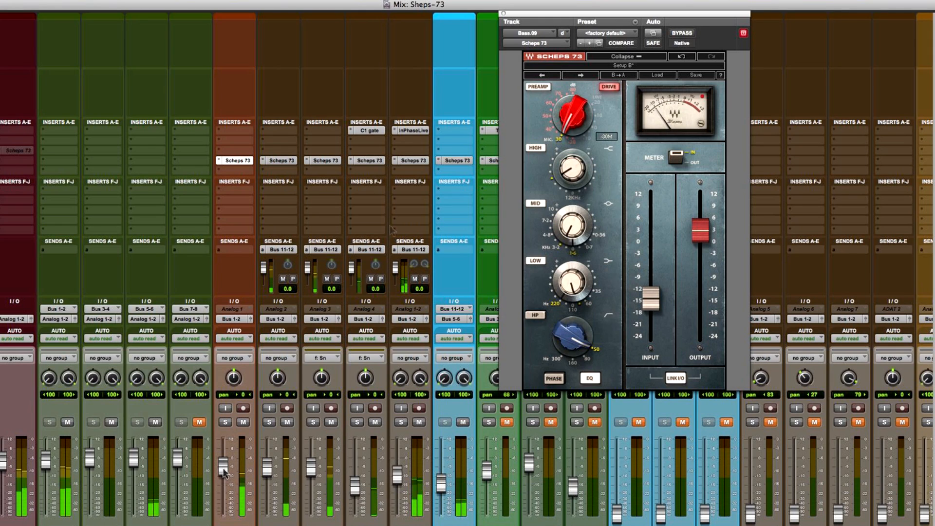
{"action": "left_click", "coordinate": [681, 33]}
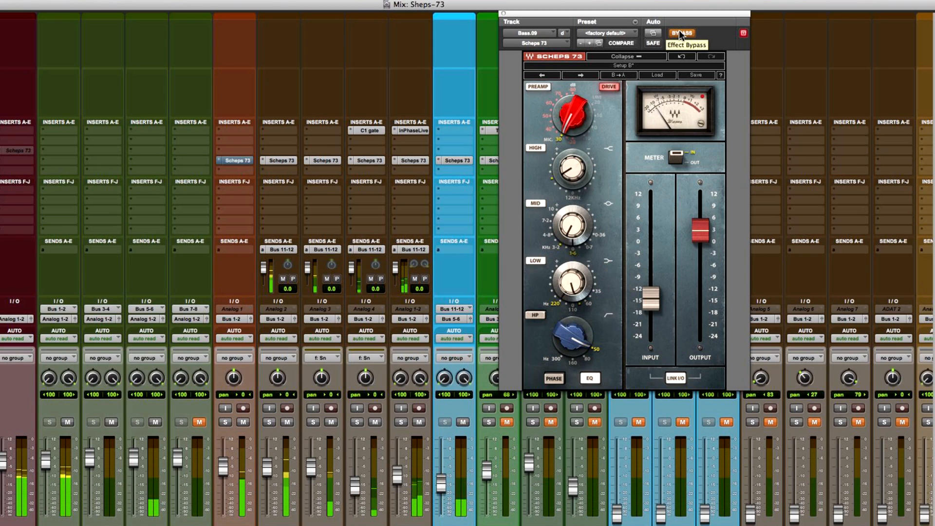
{"action": "left_click", "coordinate": [681, 33]}
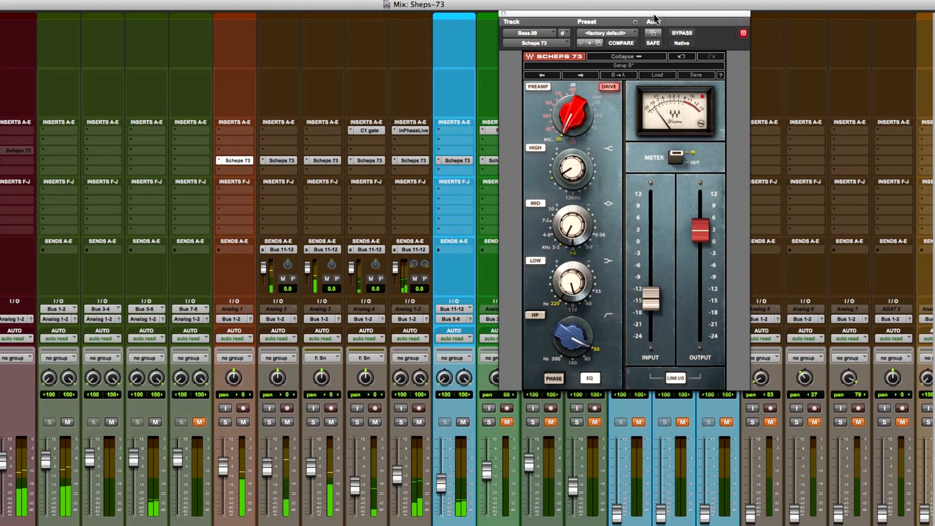
{"action": "left_click_drag", "start_coordinate": [222, 469], "coordinate": [220, 464]}
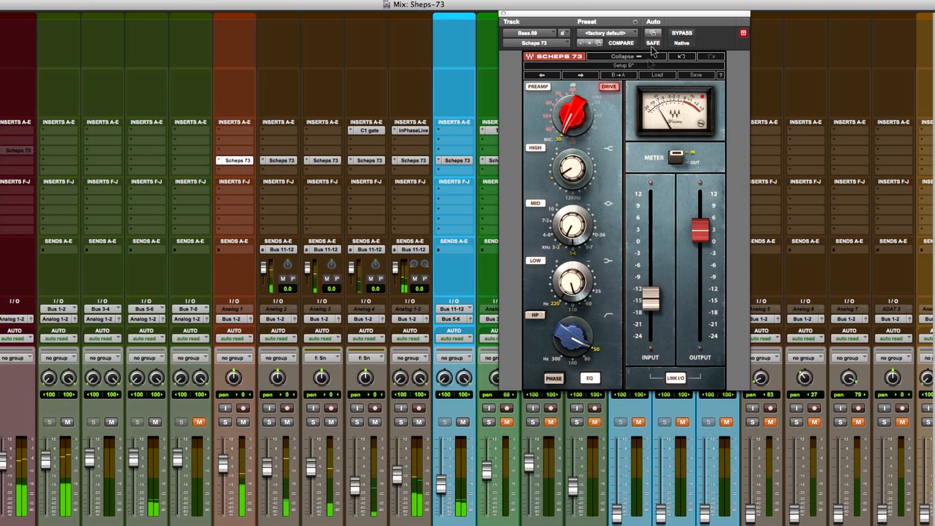
Switch the bass to Setup A, fine-tune its track level against the drums, and stop playback.
{"action": "left_click", "coordinate": [648, 65]}
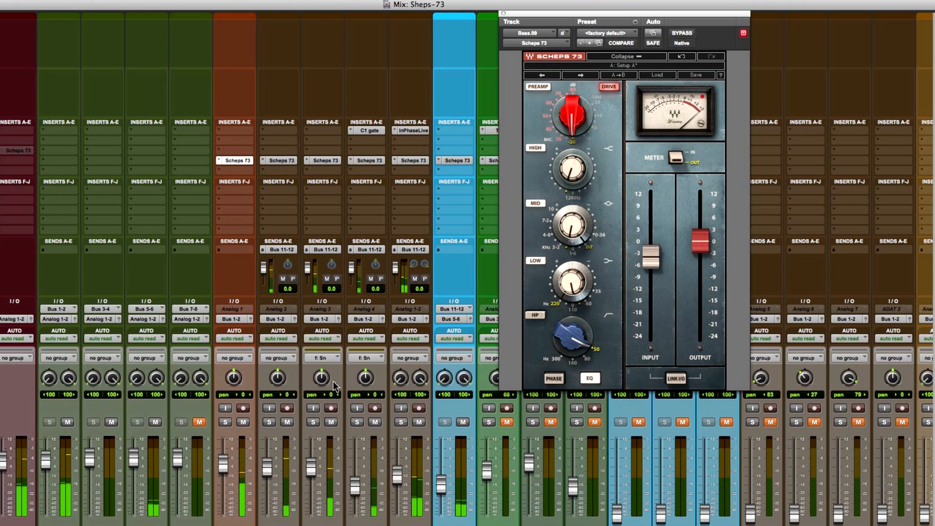
{"action": "left_click_drag", "start_coordinate": [223, 468], "coordinate": [224, 467]}
{"action": "key", "text": "space"}
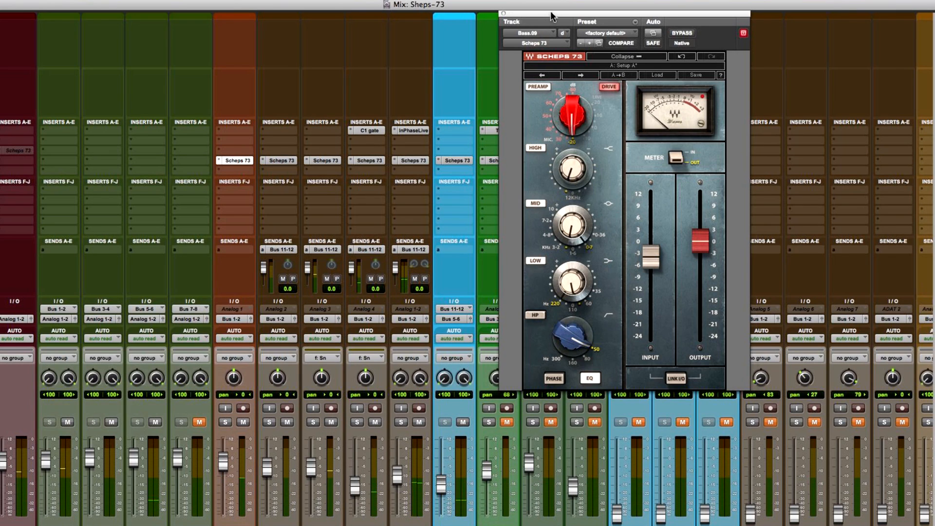
Unmute and solo the Rhy Gtr OD track, open its Scheps 73 plugin beside the inserts, and start playback.
{"action": "left_click_drag", "start_coordinate": [552, 16], "coordinate": [670, 19]}
{"action": "left_click", "coordinate": [507, 421]}
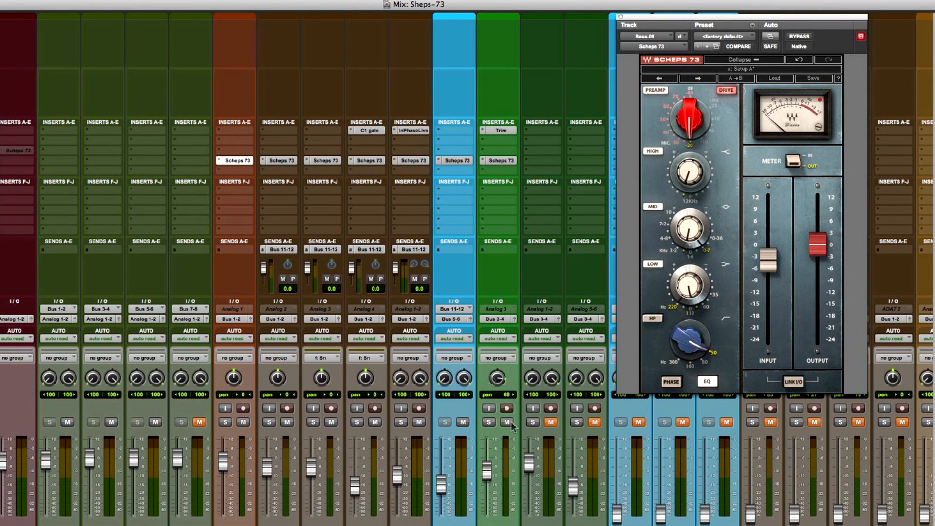
{"action": "left_click", "coordinate": [501, 160]}
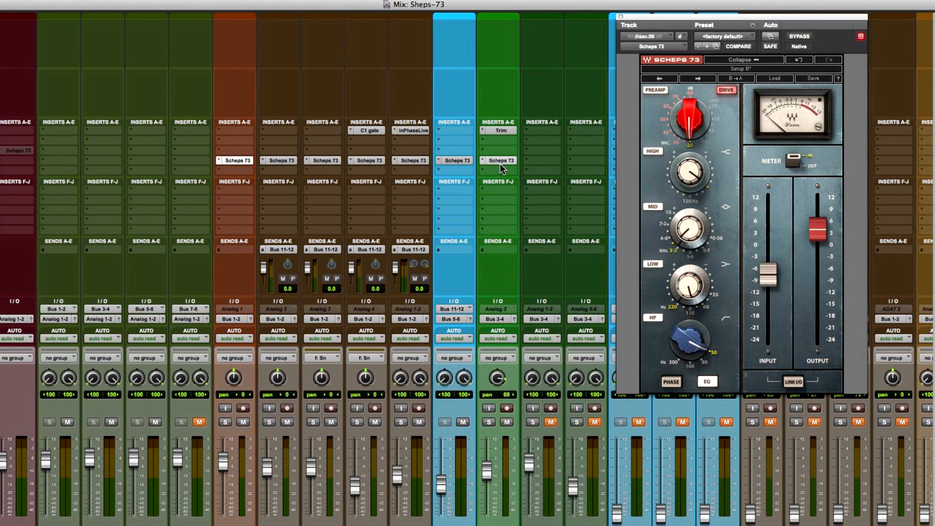
{"action": "left_click", "coordinate": [489, 422]}
{"action": "key", "text": "space"}
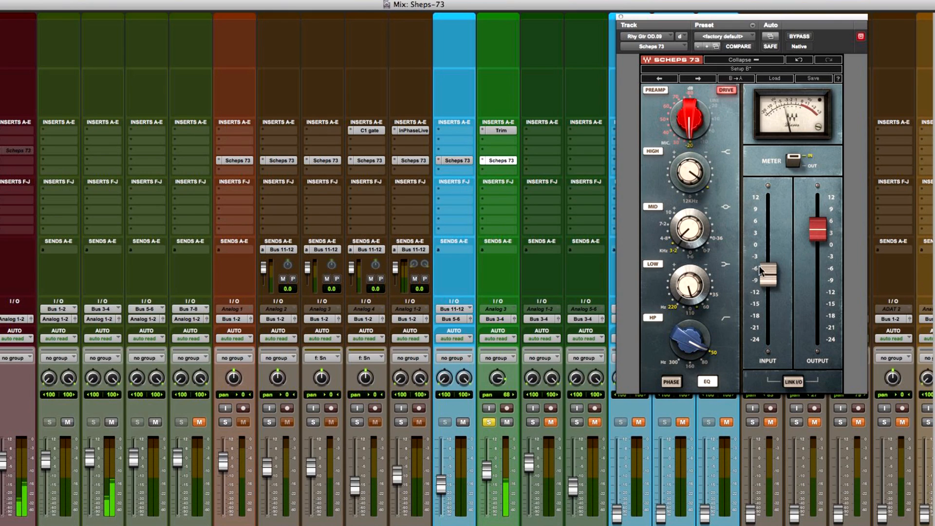
Compare the soloed rhythm guitar with Scheps 73 bypassed and active, finishing with the plugin active.
{"action": "left_click", "coordinate": [803, 37]}
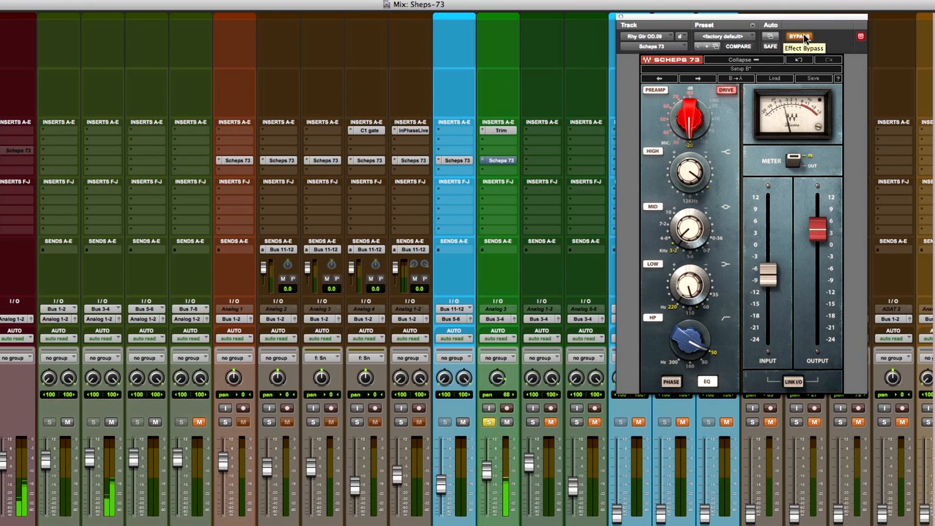
{"action": "left_click", "coordinate": [804, 38]}
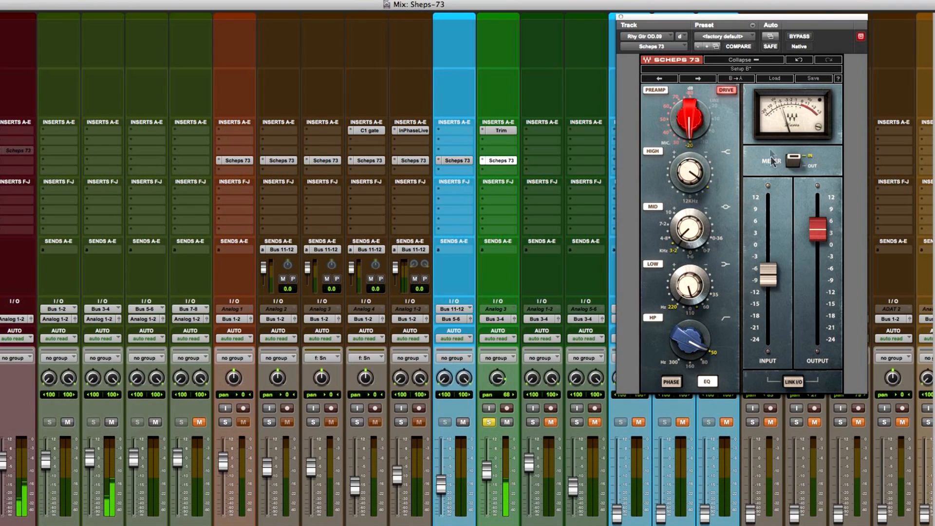
{"action": "left_click", "coordinate": [799, 36]}
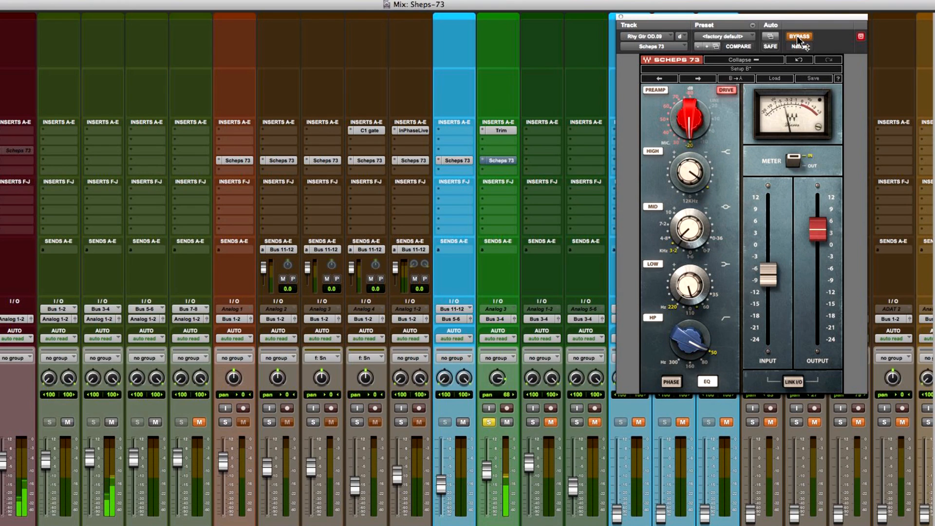
{"action": "left_click", "coordinate": [799, 36]}
Link the rhythm guitar plugin's input and output, and drive the preamp harder with the input at -5.5.
{"action": "mouse_move", "coordinate": [768, 276]}
{"action": "left_mouse_down"}
{"action": "mouse_move", "coordinate": [768, 241]}
{"action": "mouse_move", "coordinate": [768, 289]}
{"action": "mouse_move", "coordinate": [768, 268]}
{"action": "left_mouse_up"}
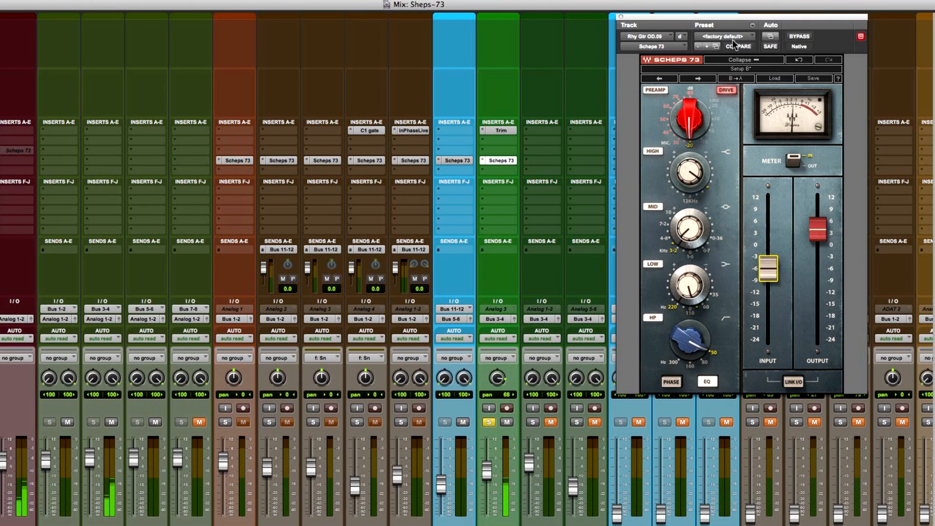
{"action": "left_click", "coordinate": [794, 60]}
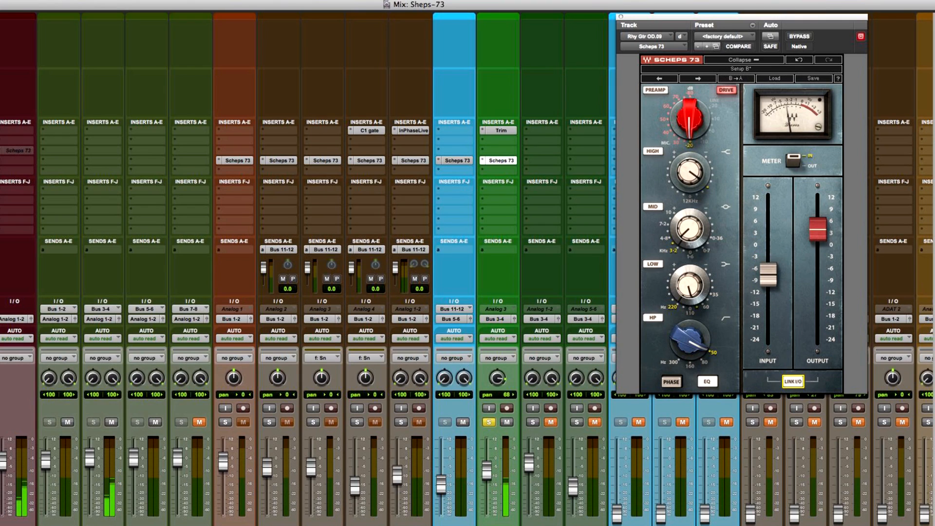
{"action": "mouse_move", "coordinate": [768, 275]}
{"action": "left_mouse_down"}
{"action": "mouse_move", "coordinate": [768, 210]}
{"action": "mouse_move", "coordinate": [768, 266]}
{"action": "left_mouse_up"}
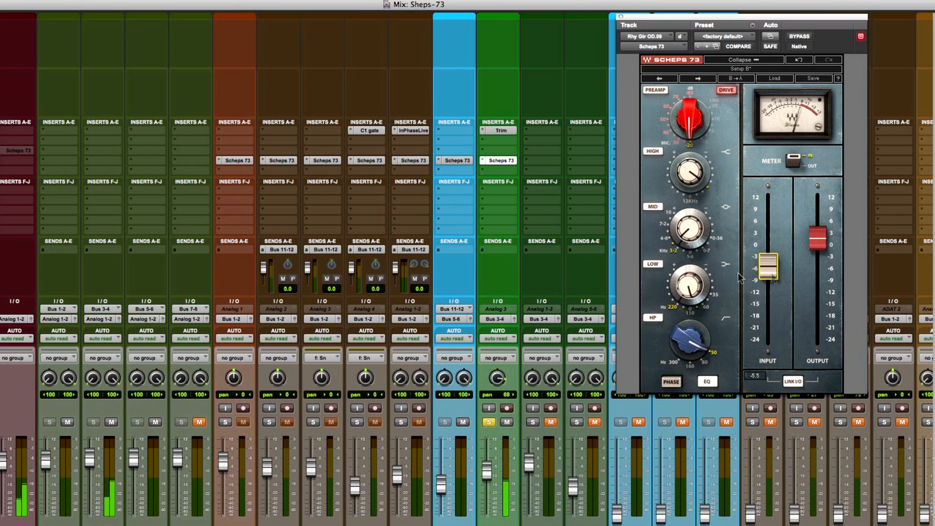
Unsolo the rhythm guitar and adjust its high band in the mix, setting the mid band gain to 5.4.
{"action": "left_click", "coordinate": [488, 423]}
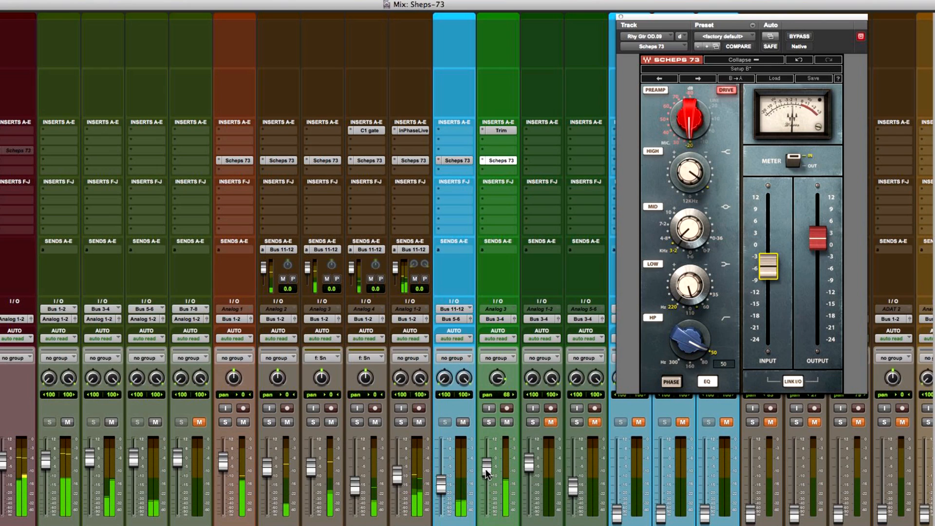
{"action": "left_click", "coordinate": [689, 171]}
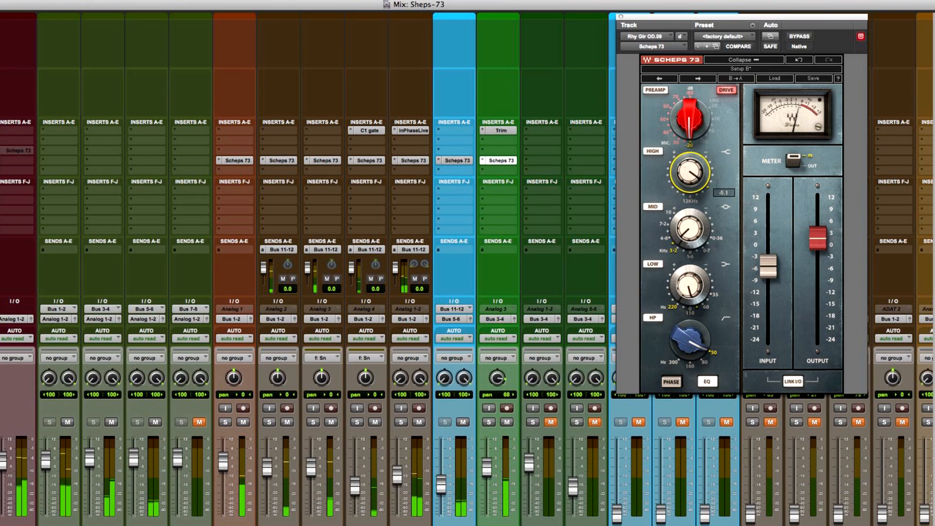
{"action": "mouse_move", "coordinate": [689, 172]}
{"action": "left_mouse_down"}
{"action": "mouse_move", "coordinate": [690, 161]}
{"action": "mouse_move", "coordinate": [692, 174]}
{"action": "left_mouse_up"}
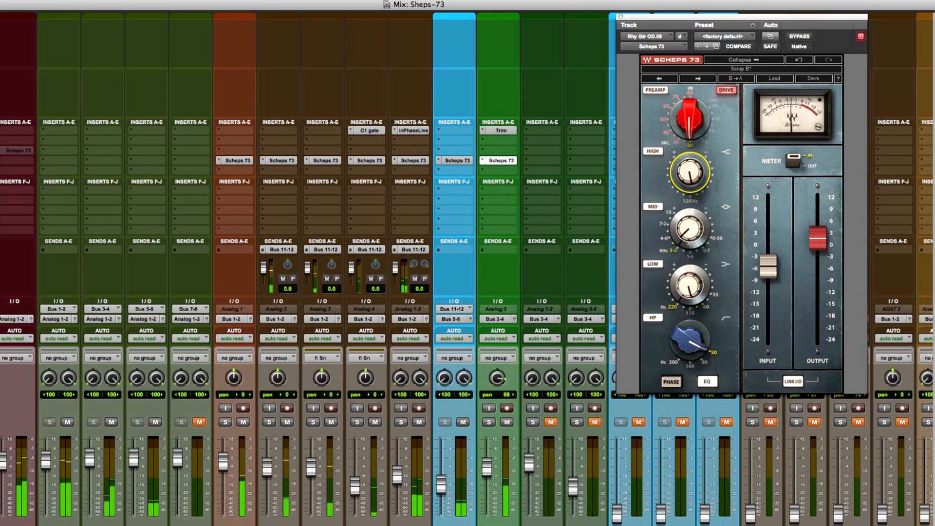
{"action": "left_click", "coordinate": [691, 237]}
{"action": "left_click_drag", "start_coordinate": [691, 237], "coordinate": [687, 232]}
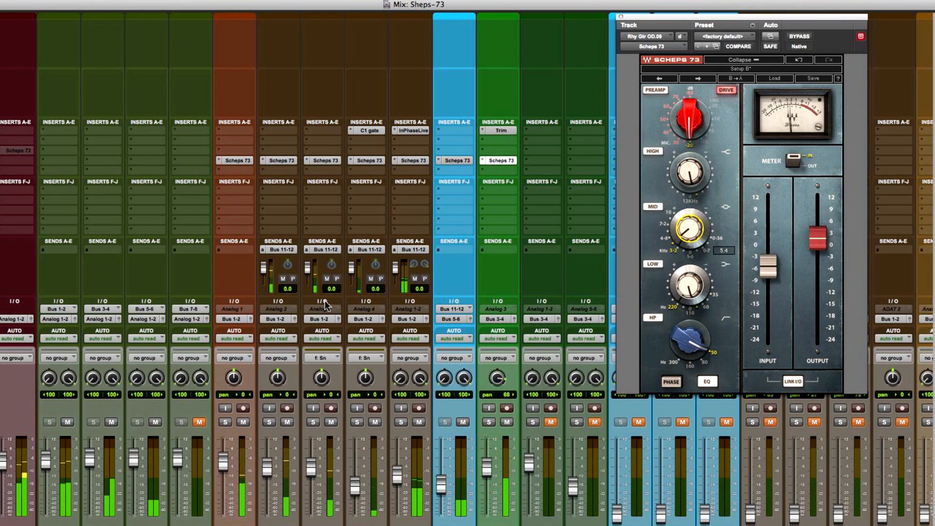
Compare the full mix with every Scheps 73 insert bypassed and active, leave them active, and stop playback.
{"action": "left_click", "coordinate": [278, 162], "text": "alt+super"}
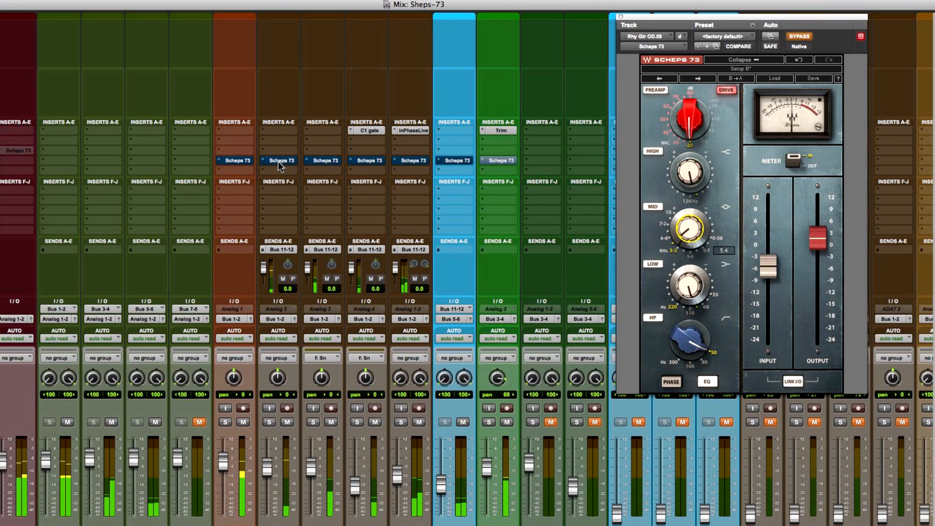
{"action": "left_click", "coordinate": [278, 162], "text": "alt+super"}
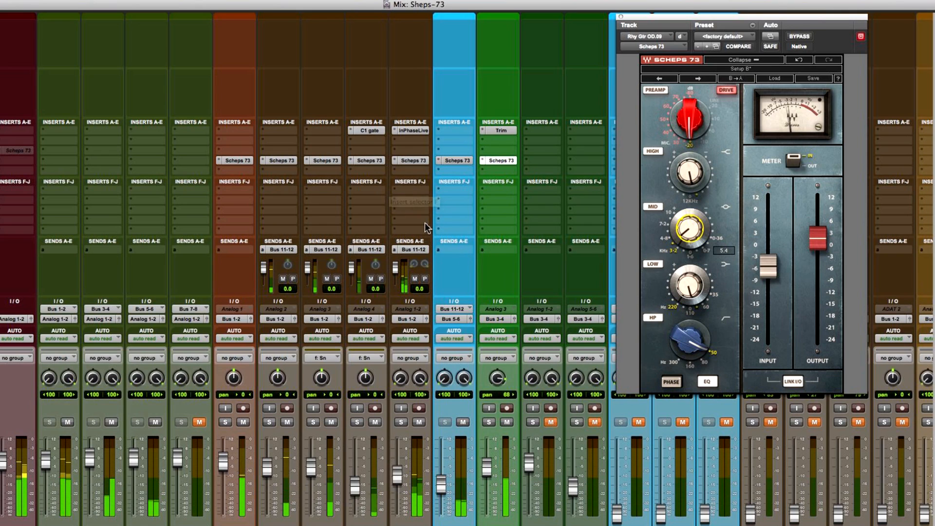
{"action": "left_click", "coordinate": [283, 159], "text": "alt+super"}
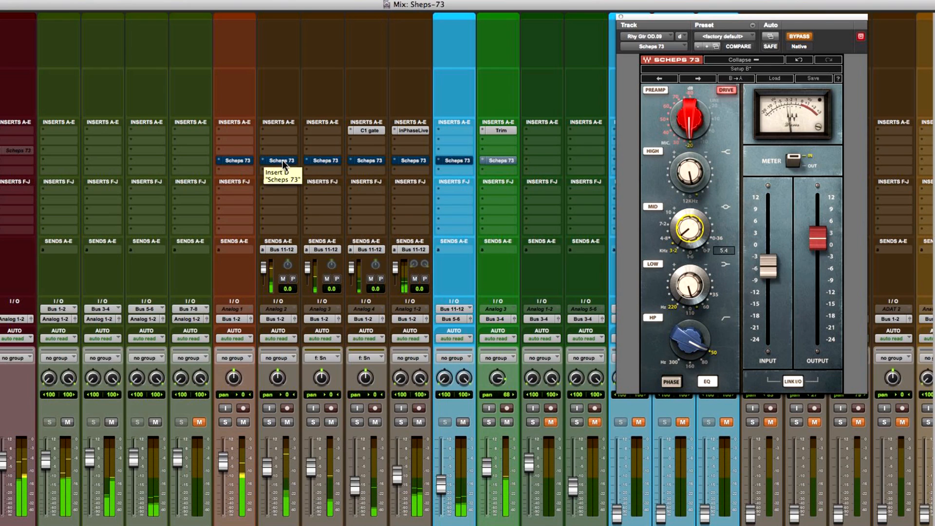
{"action": "left_click", "coordinate": [283, 160], "text": "alt+super"}
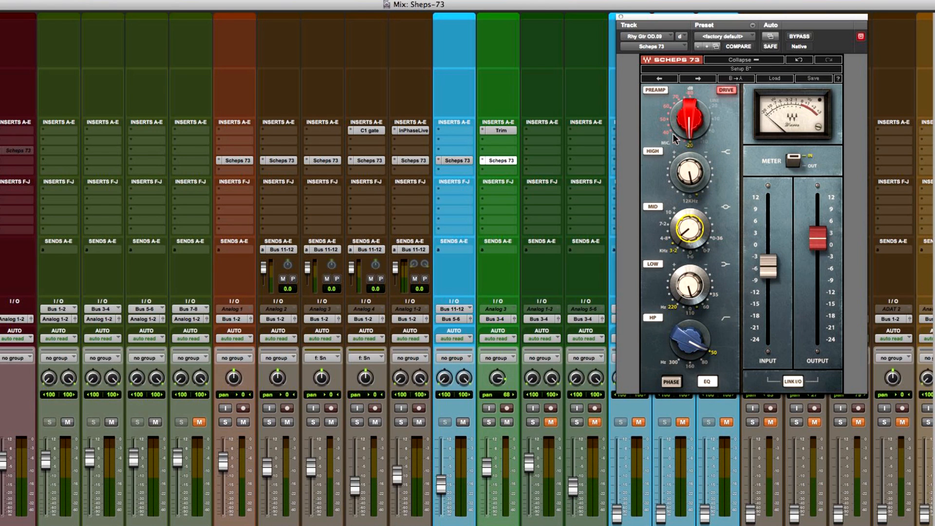
Open the stereo Scheps 73 on the OH track and place its window over the middle of the mixer.
{"action": "left_click_drag", "start_coordinate": [683, 19], "coordinate": [446, 52]}
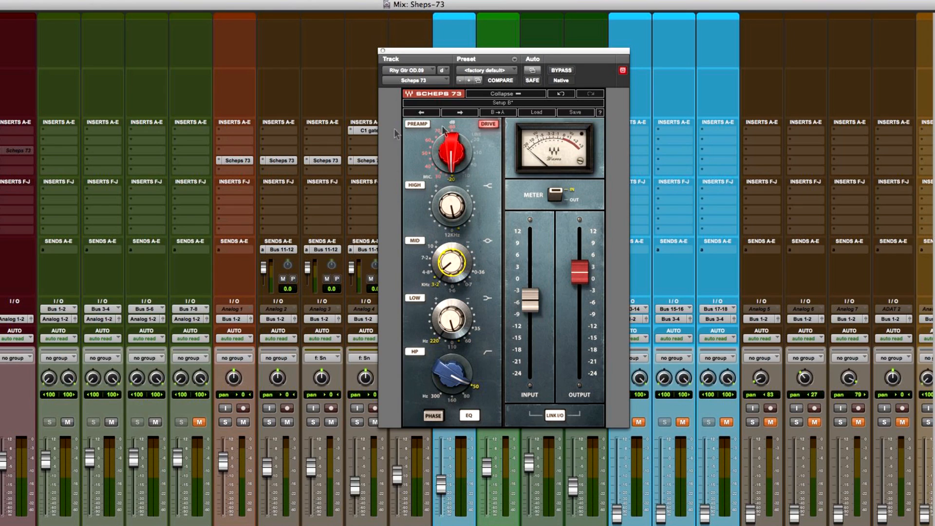
{"action": "left_click_drag", "start_coordinate": [442, 141], "coordinate": [476, 169]}
{"action": "left_click_drag", "start_coordinate": [419, 51], "coordinate": [599, 51]}
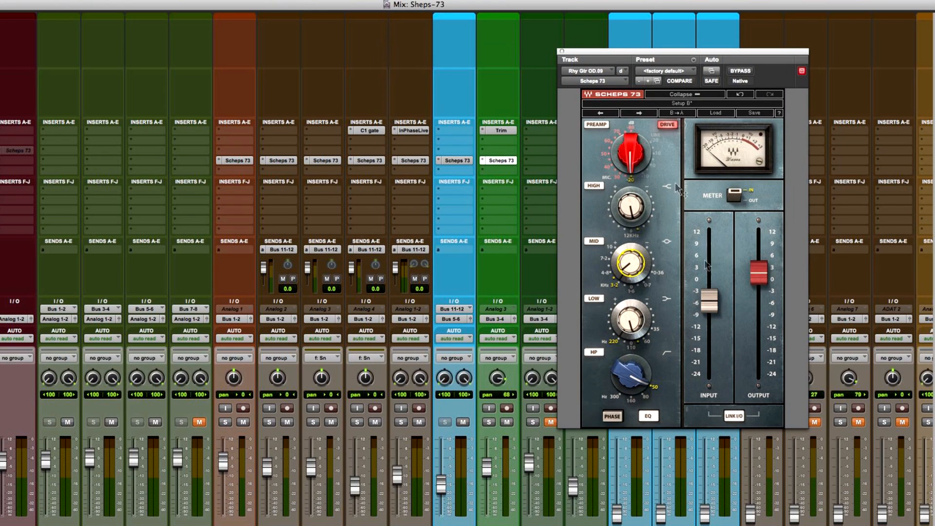
{"action": "left_click", "coordinate": [413, 162]}
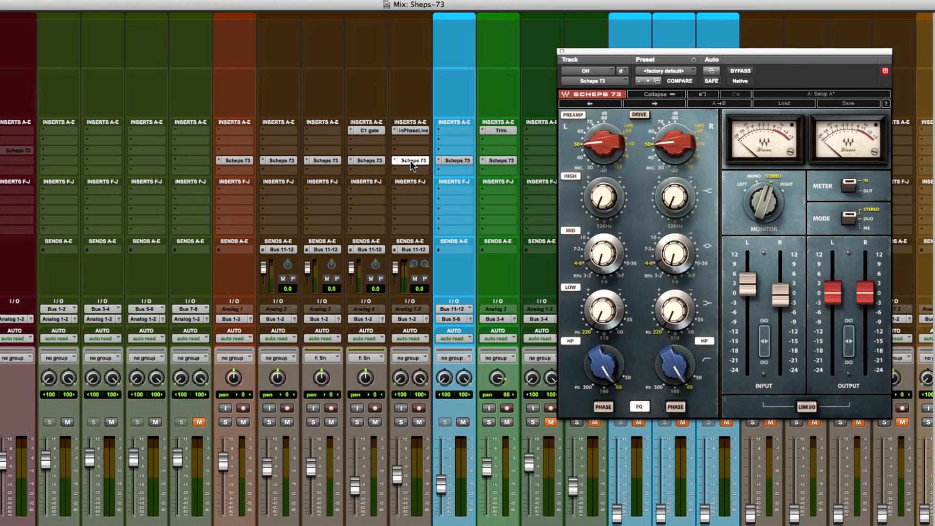
{"action": "left_click_drag", "start_coordinate": [664, 48], "coordinate": [393, 75]}
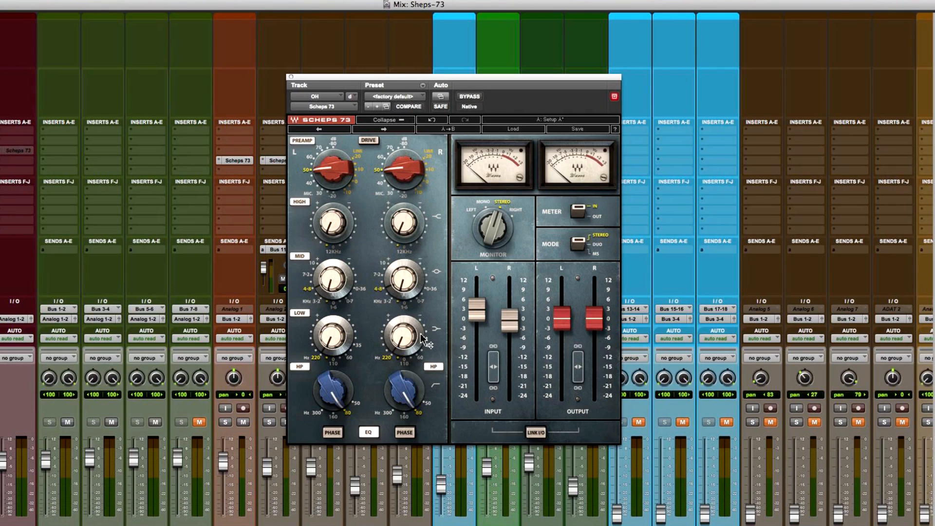
{"action": "mouse_move", "coordinate": [421, 340]}
{"action": "left_click_drag", "start_coordinate": [402, 82], "coordinate": [449, 96]}
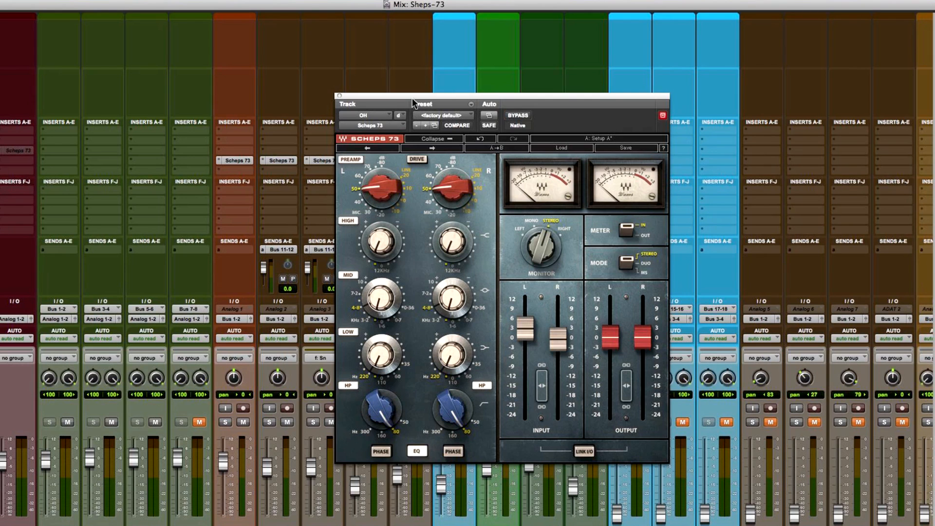
{"action": "left_click_drag", "start_coordinate": [412, 96], "coordinate": [347, 116]}
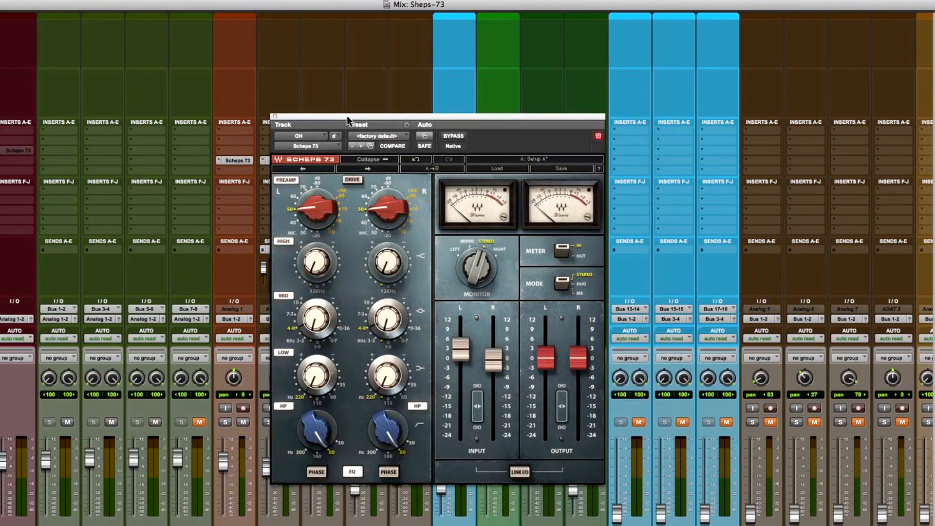